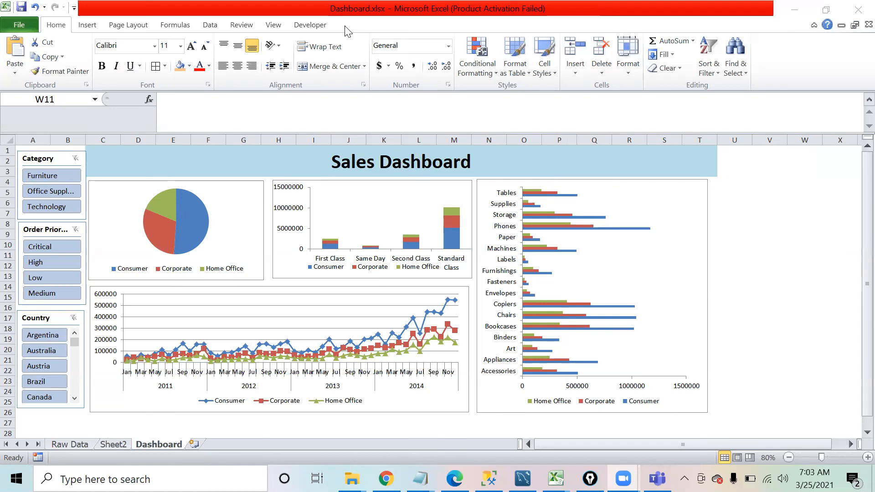
{"action": "left_click", "coordinate": [795, 255]}
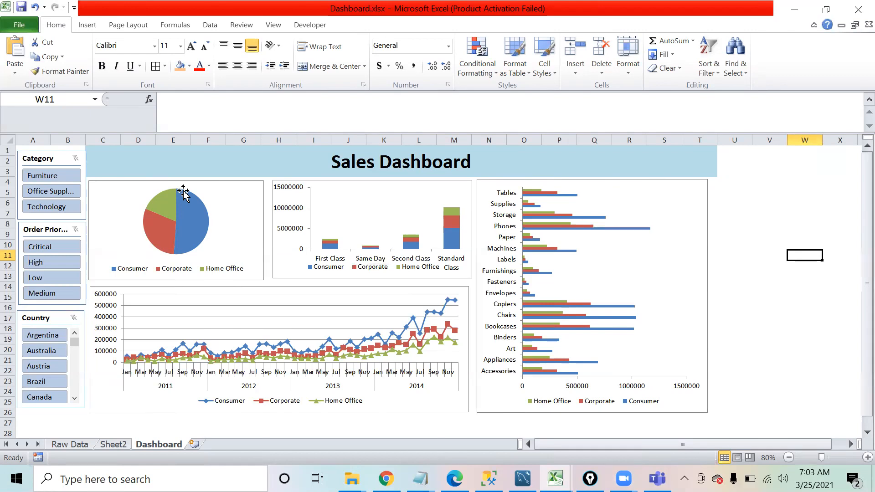
{"action": "mouse_move", "coordinate": [183, 193]}
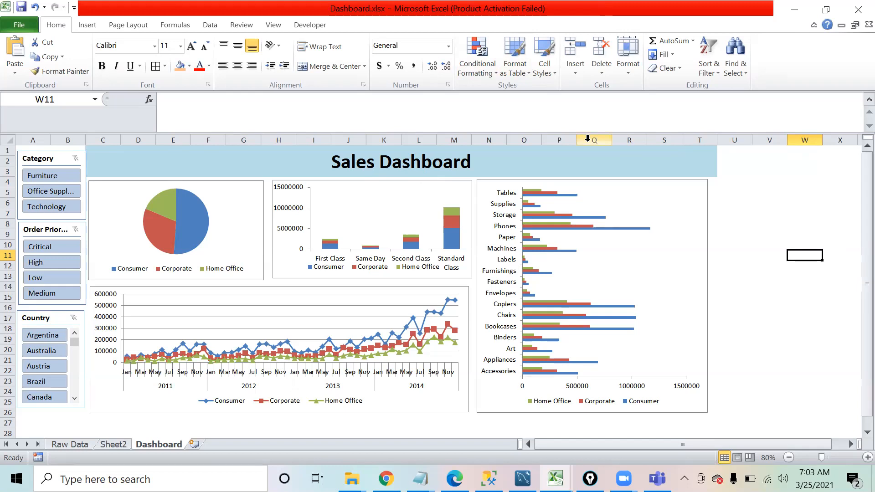
{"action": "left_click", "coordinate": [769, 296]}
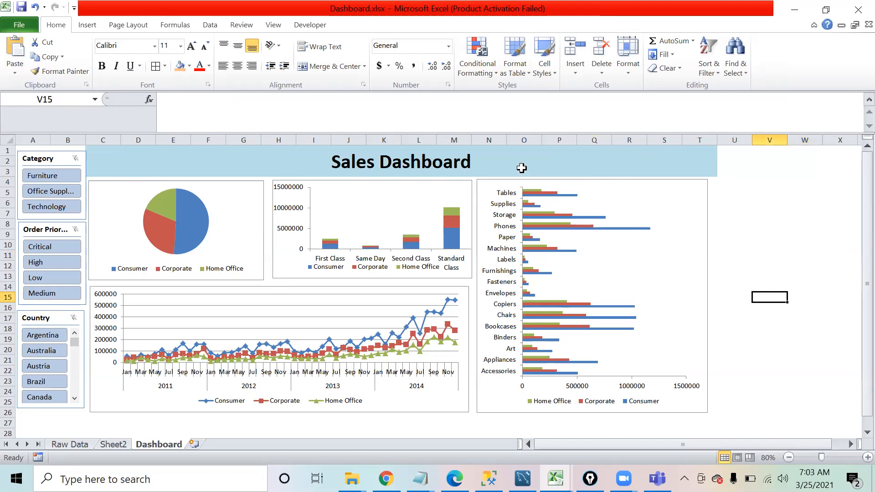
{"action": "left_click", "coordinate": [522, 168]}
{"action": "left_click", "coordinate": [711, 269]}
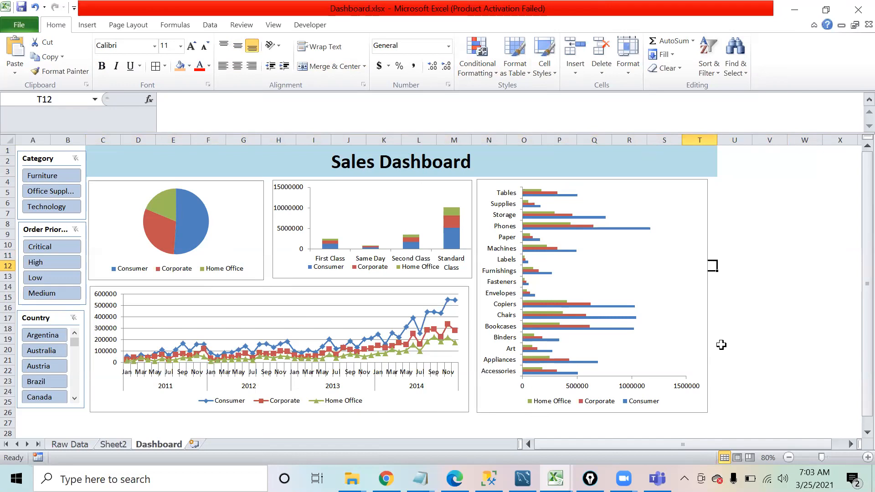
{"action": "left_click", "coordinate": [747, 378]}
{"action": "left_click", "coordinate": [592, 423]}
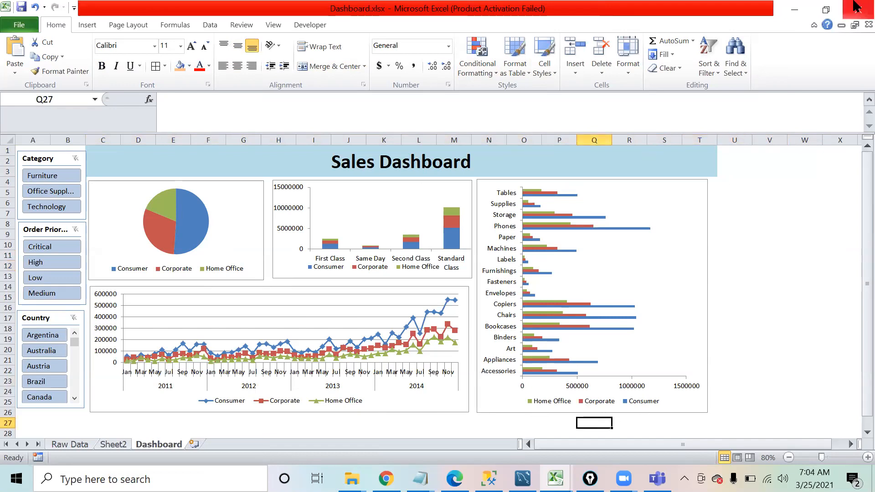
{"action": "key", "text": "Right"}
{"action": "key", "text": "Right"}
{"action": "key", "text": "Right"}
{"action": "key", "text": "Right"}
{"action": "key", "text": "Right"}
{"action": "key", "text": "Right"}
{"action": "key", "text": "Right"}
{"action": "key", "text": "Up"}
{"action": "key", "text": "Up"}
{"action": "key", "text": "Up"}
{"action": "key", "text": "Up"}
{"action": "key", "text": "Up"}
{"action": "key", "text": "Up"}
{"action": "key", "text": "Up"}
{"action": "key", "text": "Up"}
{"action": "key", "text": "Up"}
{"action": "key", "text": "Up"}
{"action": "key", "text": "Up"}
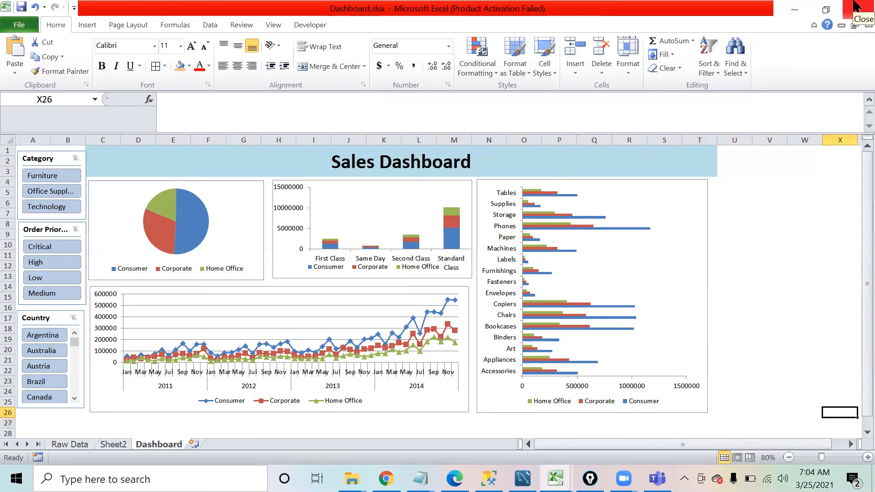
{"action": "key", "text": "Up"}
{"action": "key", "text": "Up"}
{"action": "key", "text": "Up"}
{"action": "key", "text": "Up"}
{"action": "key", "text": "Up"}
{"action": "key", "text": "Up"}
{"action": "key", "text": "Up"}
{"action": "key", "text": "Up"}
{"action": "key", "text": "Up"}
{"action": "key", "text": "Up"}
{"action": "key", "text": "Up"}
{"action": "key", "text": "Up"}
{"action": "key", "text": "Left"}
{"action": "key", "text": "Left"}
{"action": "key", "text": "Left"}
{"action": "key", "text": "Down"}
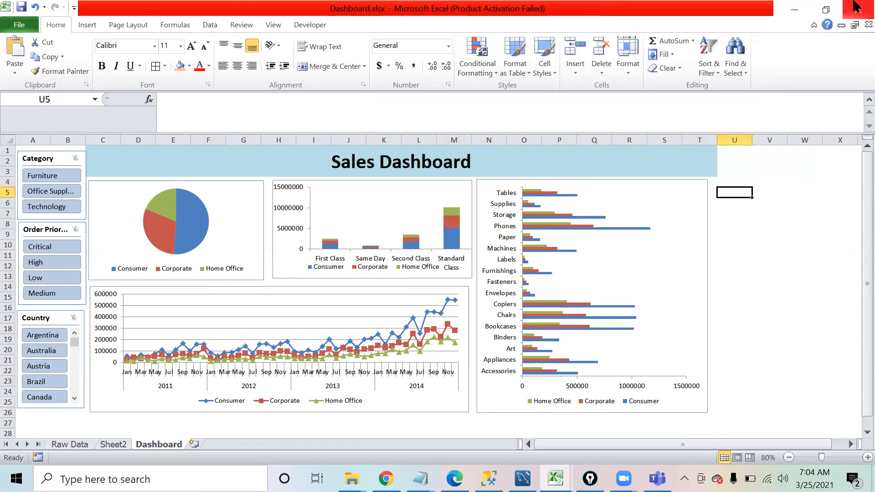
{"action": "key", "text": "Right"}
{"action": "key", "text": "Right"}
{"action": "key", "text": "Right"}
{"action": "key", "text": "Right"}
{"action": "key", "text": "Left"}
{"action": "key", "text": "Left"}
{"action": "key", "text": "Left"}
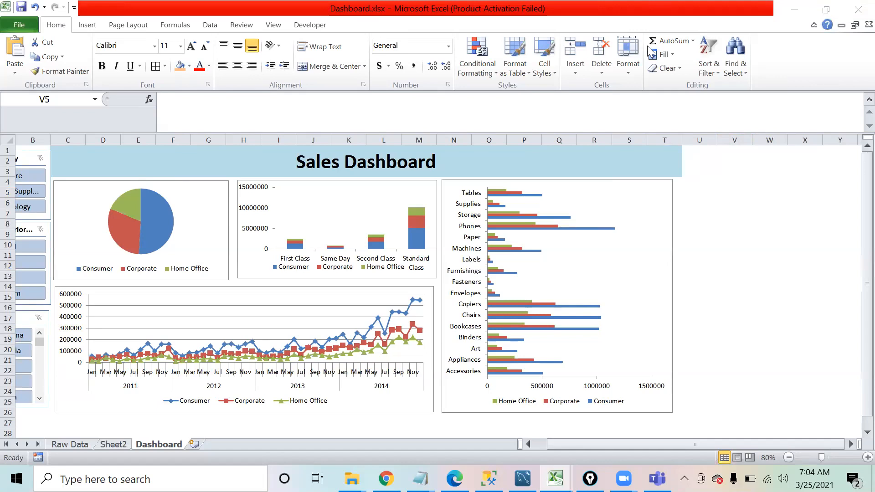
Enter the notes "What is dashbiard" in cell V5 and "Why visualising the data?" in cell V6, beside the dashboard
{"action": "left_click", "coordinate": [740, 207]}
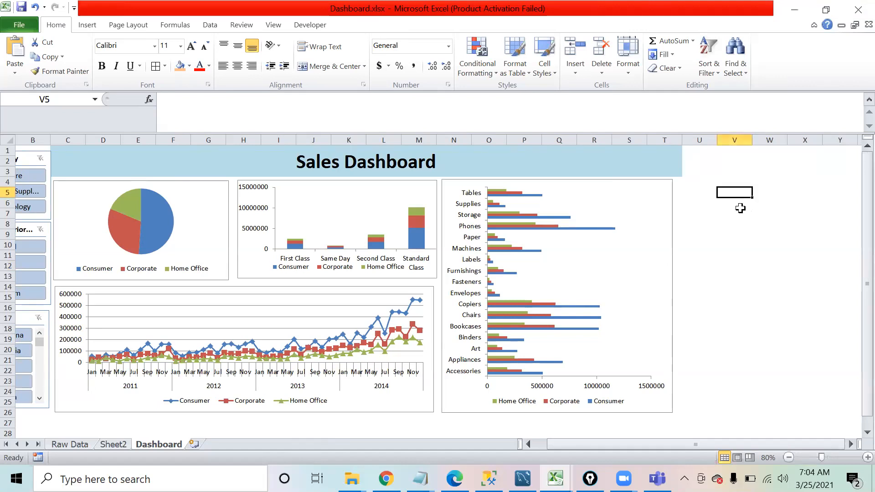
{"action": "type", "text": "What is"}
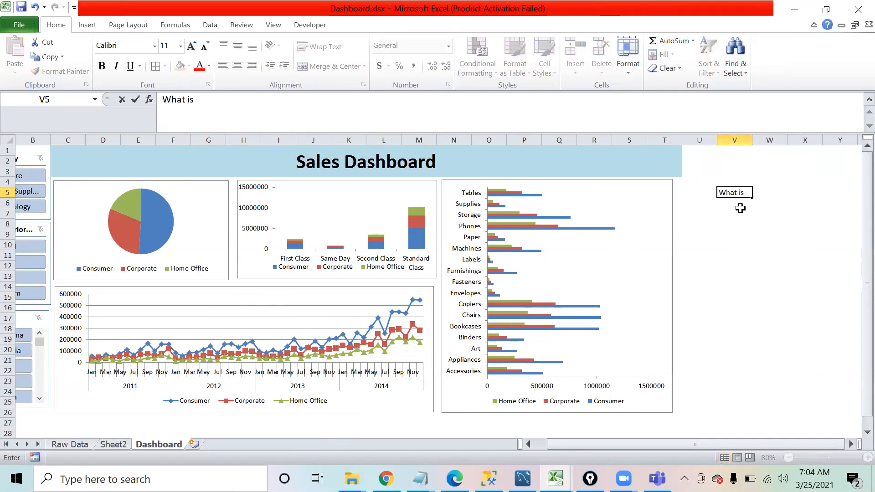
{"action": "type", "text": " dashbiard"}
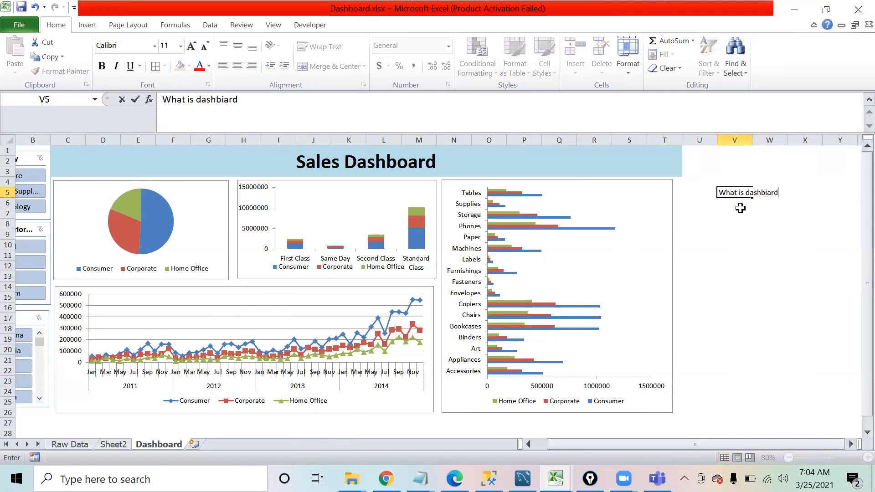
{"action": "key", "text": "Return"}
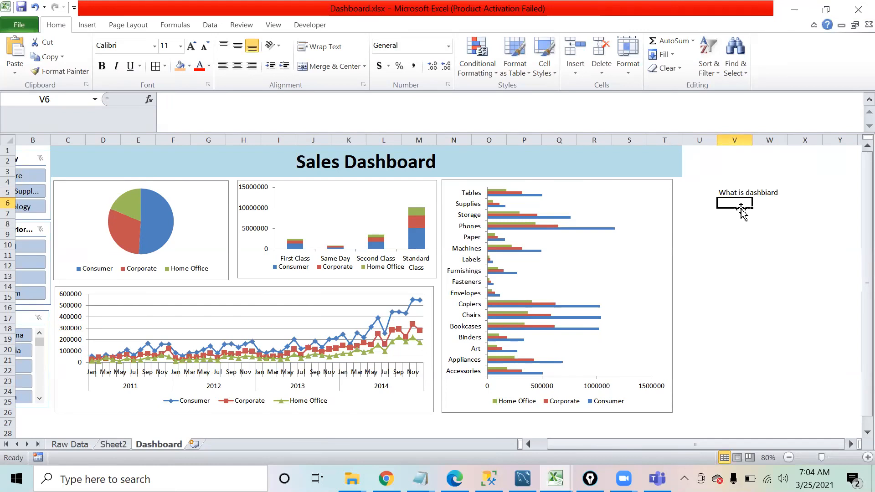
{"action": "type", "text": "Why visuali"}
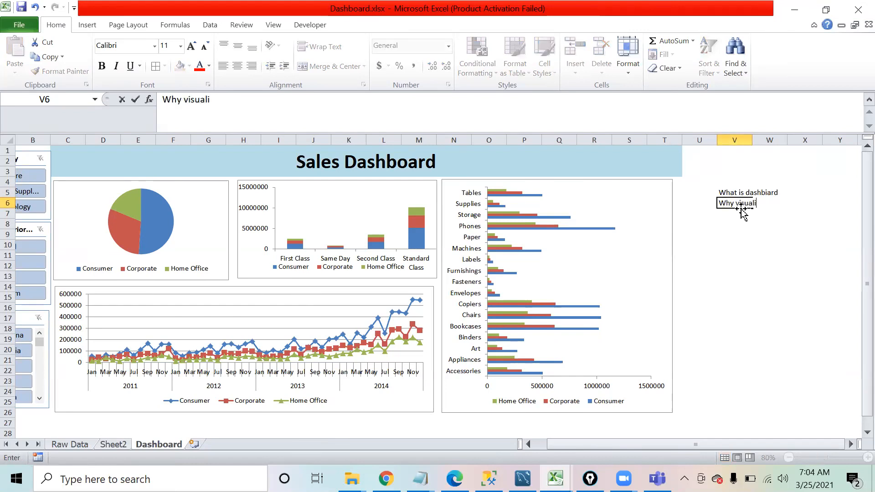
{"action": "type", "text": "sing the data"}
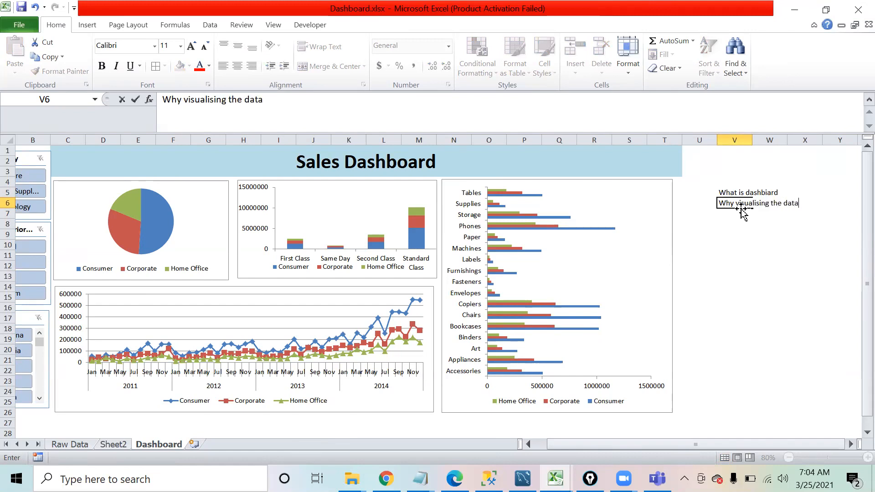
{"action": "type", "text": "?"}
{"action": "key", "text": "Return"}
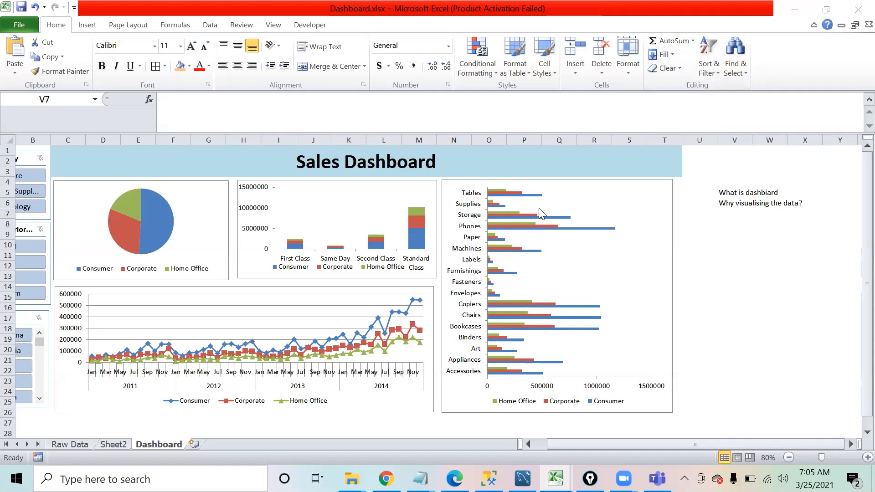
Correct the misspelled word in cell V5 so the note reads "What is dashboard"
{"action": "left_click", "coordinate": [737, 188]}
{"action": "left_click", "coordinate": [737, 189]}
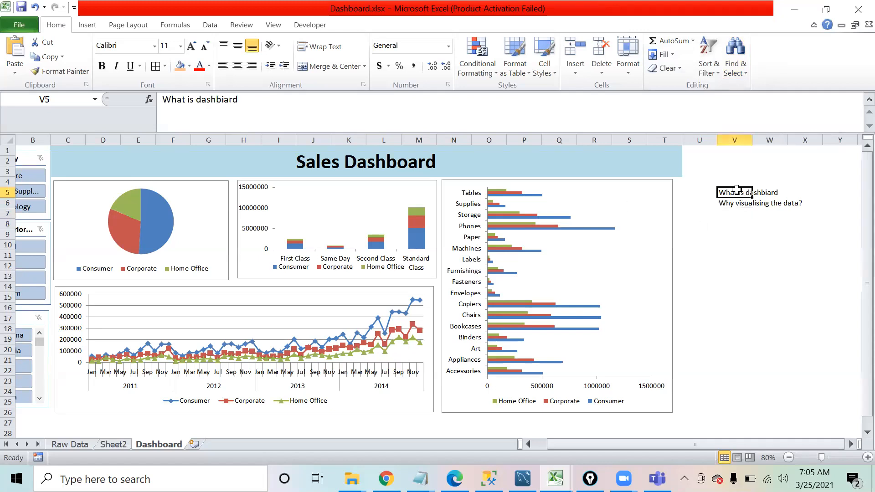
{"action": "left_click", "coordinate": [225, 100]}
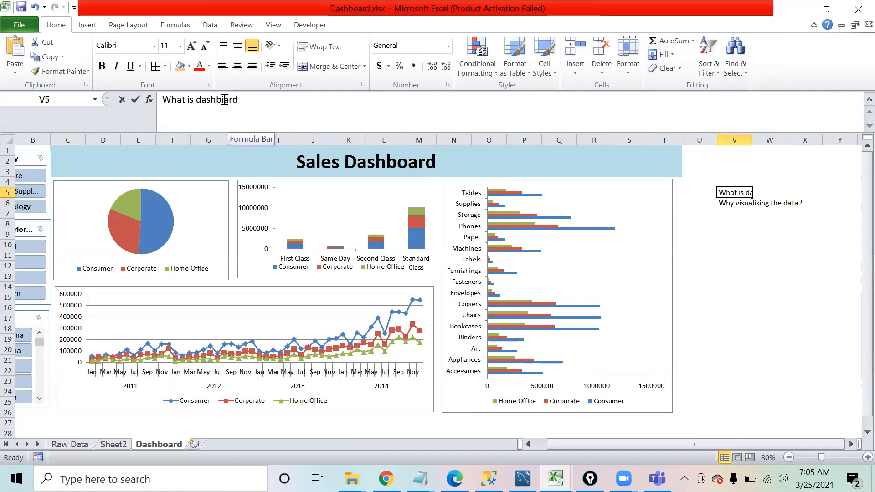
{"action": "key", "text": "Return"}
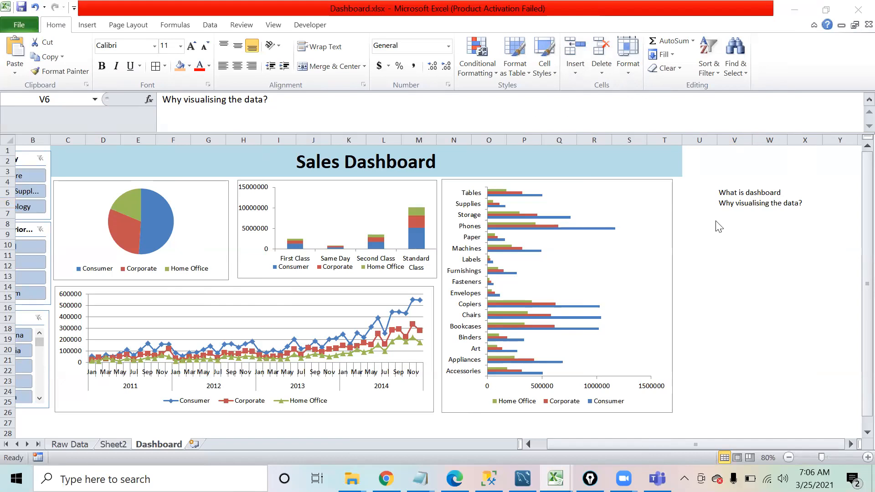
{"action": "left_click", "coordinate": [749, 206]}
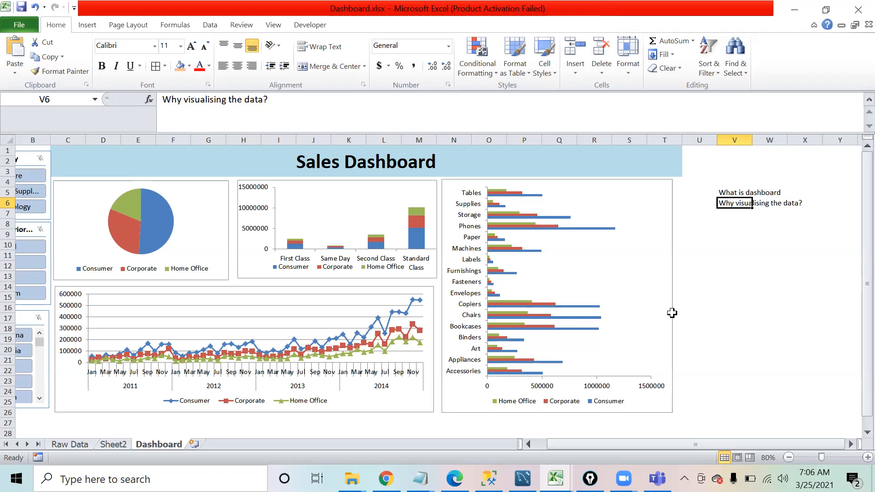
{"action": "left_click", "coordinate": [713, 290]}
{"action": "key", "text": "Left"}
{"action": "key", "text": "Left"}
{"action": "key", "text": "Left"}
{"action": "key", "text": "Left"}
{"action": "key", "text": "Left"}
{"action": "key", "text": "Left"}
{"action": "key", "text": "Left"}
{"action": "key", "text": "Left"}
{"action": "key", "text": "Left"}
{"action": "key", "text": "Left"}
{"action": "key", "text": "Left"}
{"action": "key", "text": "Left"}
{"action": "key", "text": "Left"}
{"action": "key", "text": "Left"}
{"action": "key", "text": "Left"}
{"action": "key", "text": "Left"}
{"action": "key", "text": "Left"}
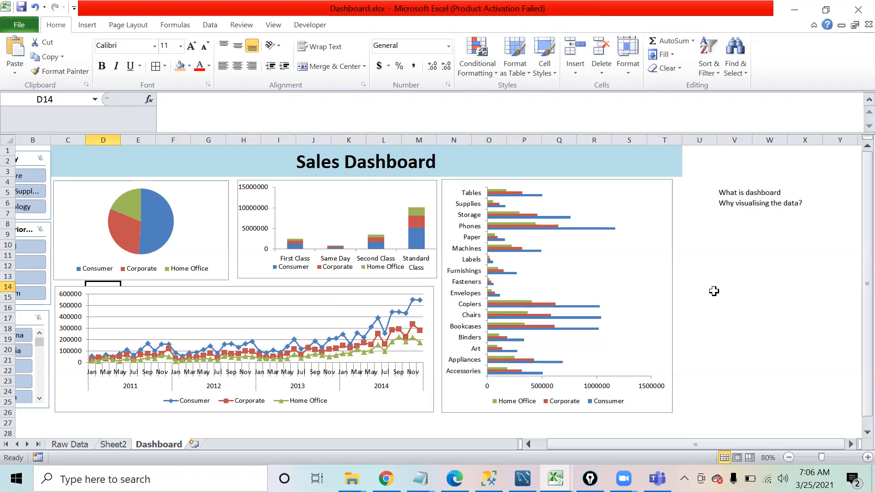
{"action": "key", "text": "Right"}
{"action": "key", "text": "Right"}
{"action": "key", "text": "Right"}
{"action": "key", "text": "Right"}
{"action": "key", "text": "Right"}
{"action": "key", "text": "Right"}
{"action": "key", "text": "Right"}
{"action": "key", "text": "Right"}
{"action": "key", "text": "Right"}
{"action": "key", "text": "Right"}
{"action": "key", "text": "Right"}
{"action": "key", "text": "Right"}
{"action": "key", "text": "Right"}
{"action": "key", "text": "Right"}
{"action": "key", "text": "Right"}
{"action": "key", "text": "Right"}
{"action": "key", "text": "Right"}
{"action": "key", "text": "Right"}
{"action": "key", "text": "Right"}
{"action": "key", "text": "Right"}
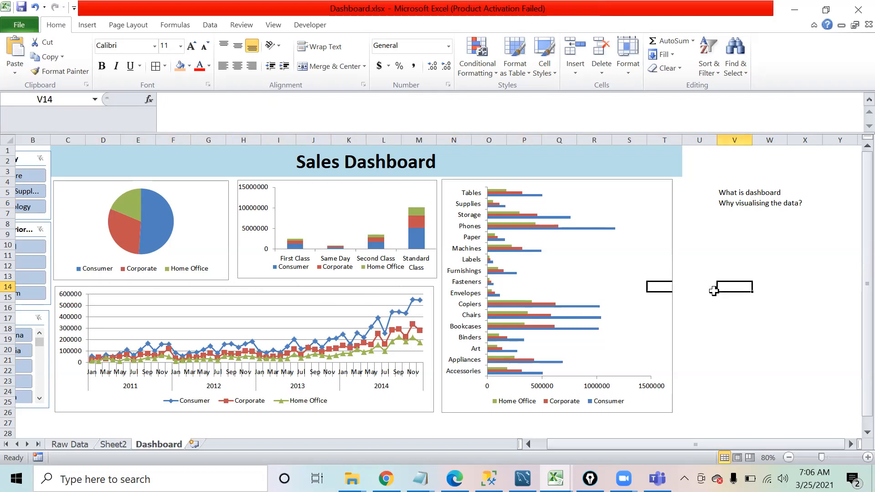
{"action": "key", "text": "Left"}
{"action": "key", "text": "Left"}
{"action": "key", "text": "Left"}
{"action": "key", "text": "Left"}
{"action": "key", "text": "Left"}
{"action": "key", "text": "Left"}
{"action": "key", "text": "Left"}
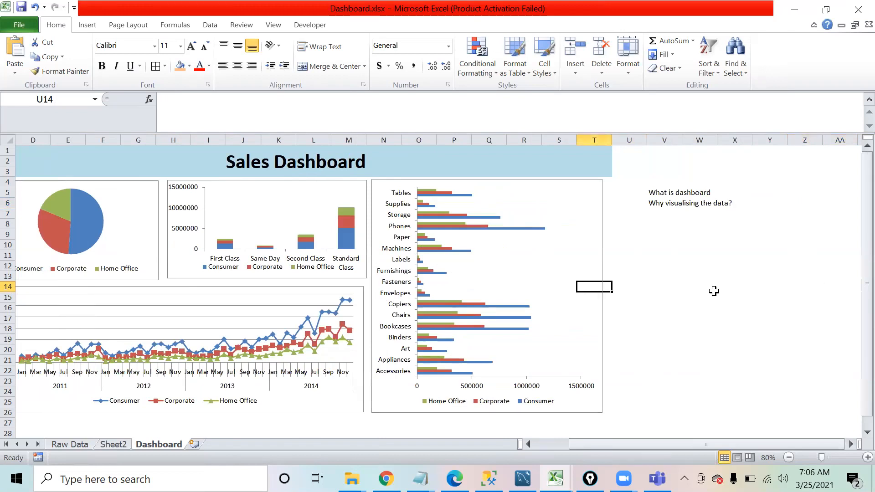
{"action": "key", "text": "Home"}
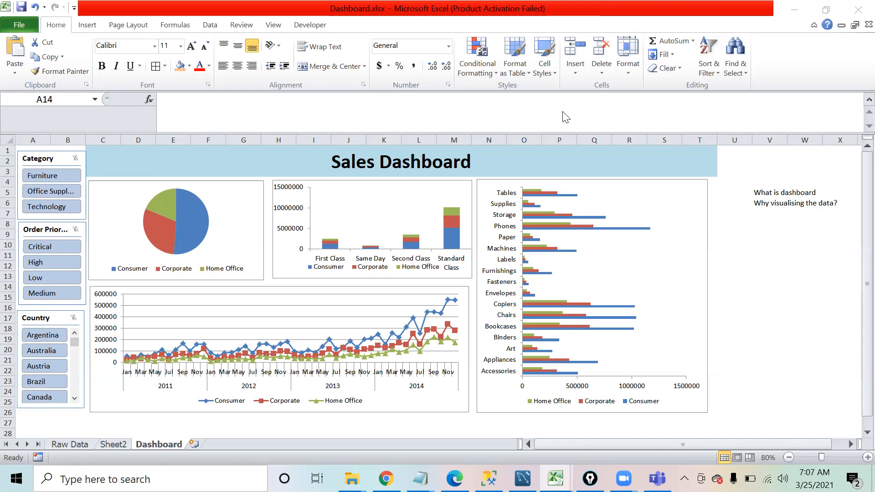
Enter the note "Humans minds are trained to understand the viusals better" in cell V8
{"action": "left_click", "coordinate": [771, 224]}
{"action": "type", "text": "Humans minds are trained to understand the "}
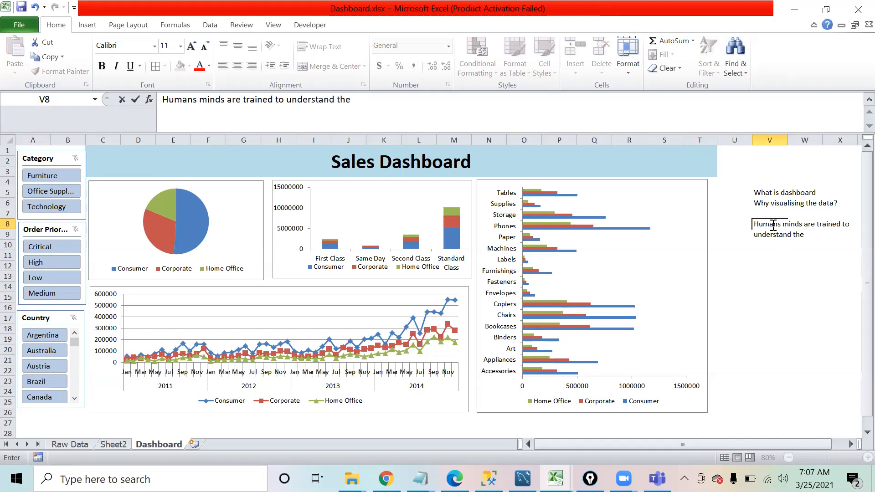
{"action": "type", "text": "viusals better"}
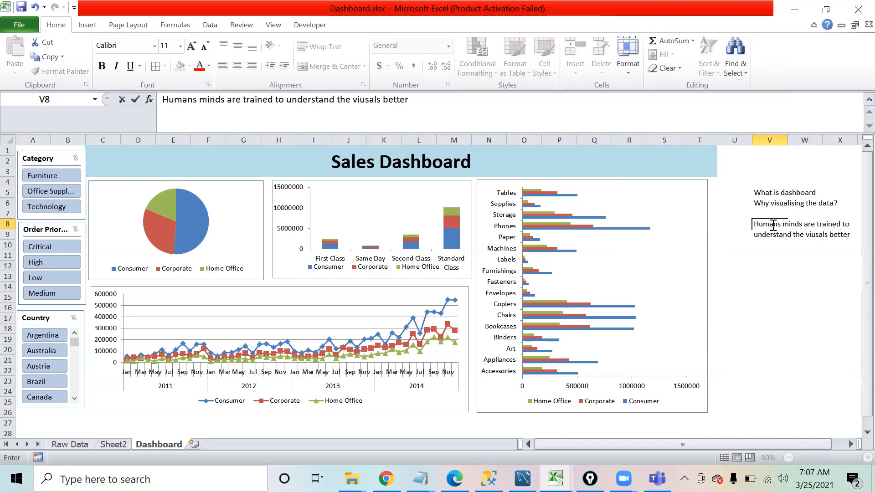
{"action": "key", "text": "Return"}
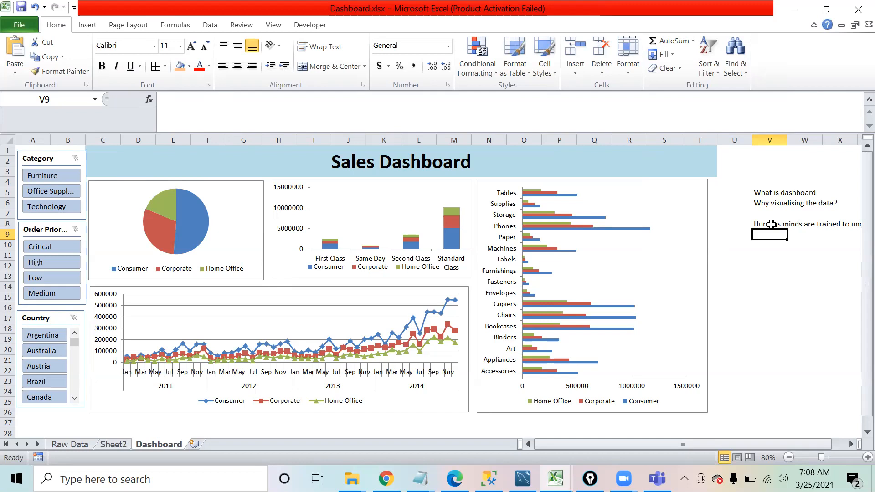
Try the Furniture and Critical filters on the dashboard, ending with the category Office Supplies and the order priority Low
{"action": "left_click", "coordinate": [774, 349]}
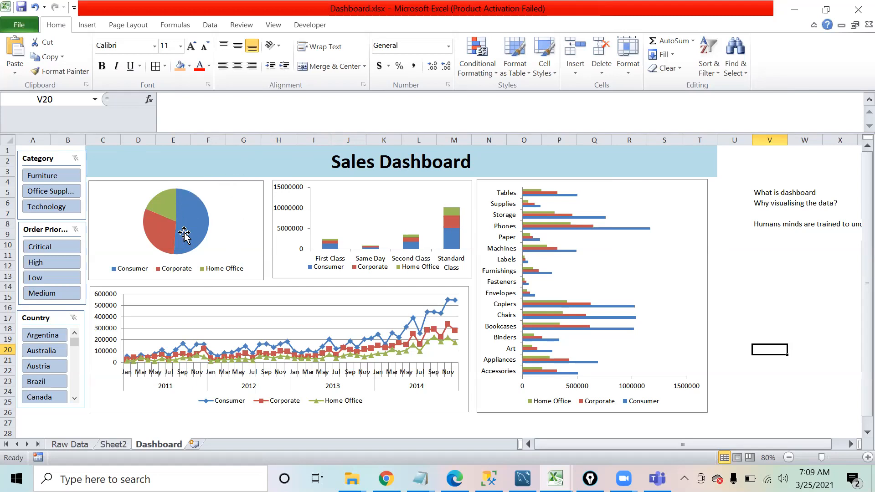
{"action": "mouse_move", "coordinate": [178, 210]}
{"action": "left_click", "coordinate": [36, 179]}
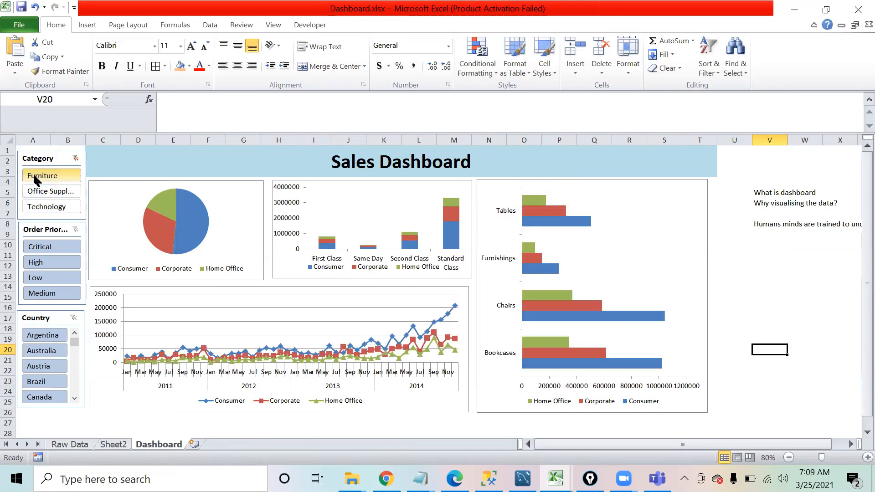
{"action": "left_click", "coordinate": [34, 191]}
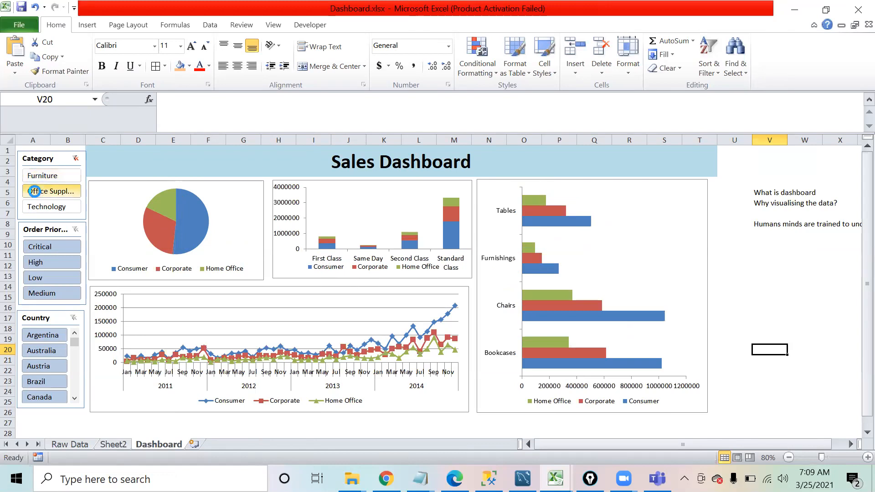
{"action": "left_click", "coordinate": [34, 245]}
{"action": "left_click", "coordinate": [35, 278]}
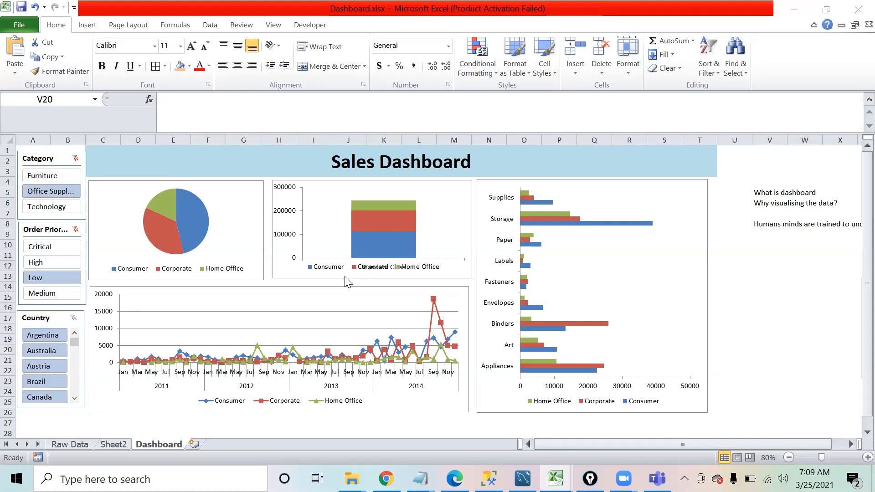
Switch to the Charts in Excel workbook and move the white Sales ($M) column chart over the dark chart behind it
{"action": "key", "text": "ctrl+Tab"}
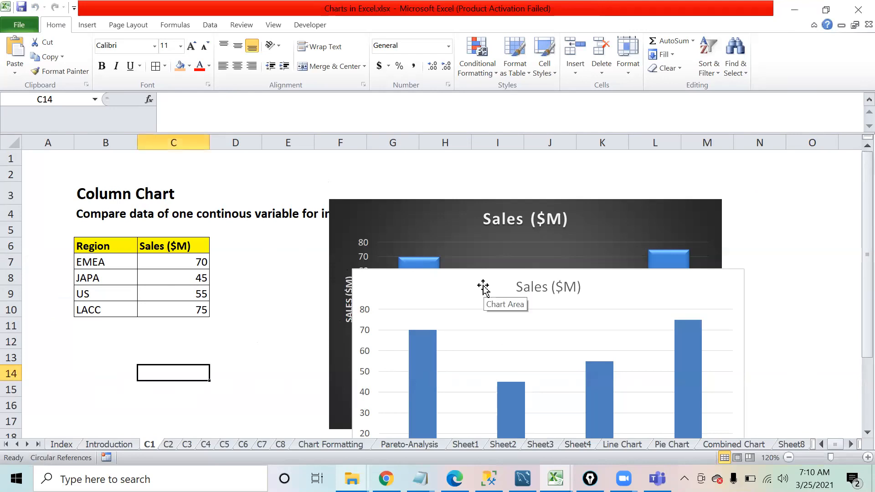
{"action": "left_click_drag", "start_coordinate": [467, 279], "coordinate": [444, 209]}
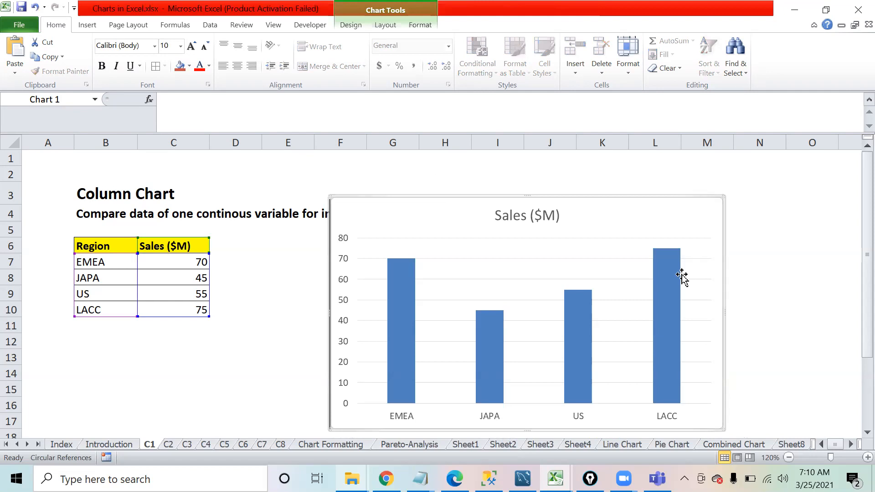
{"action": "left_click", "coordinate": [250, 356]}
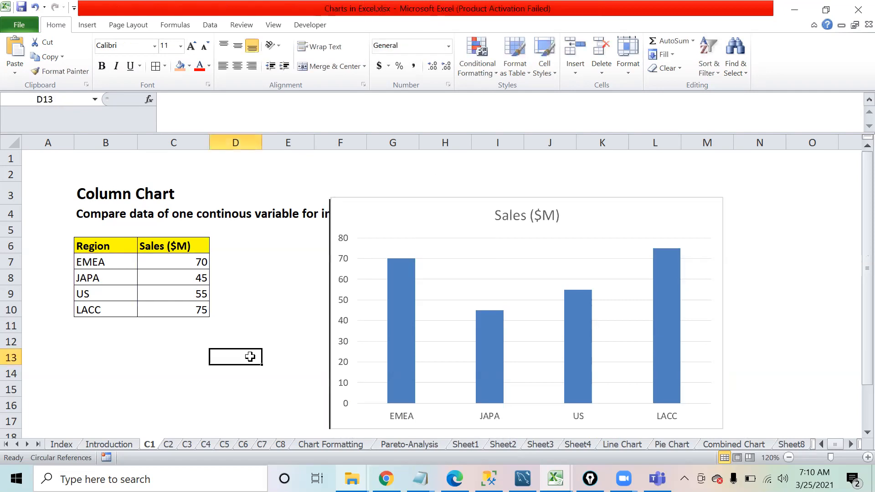
Examine the Column Chart heading in B3 and the Region column in cells B6 to B10
{"action": "left_click", "coordinate": [118, 198]}
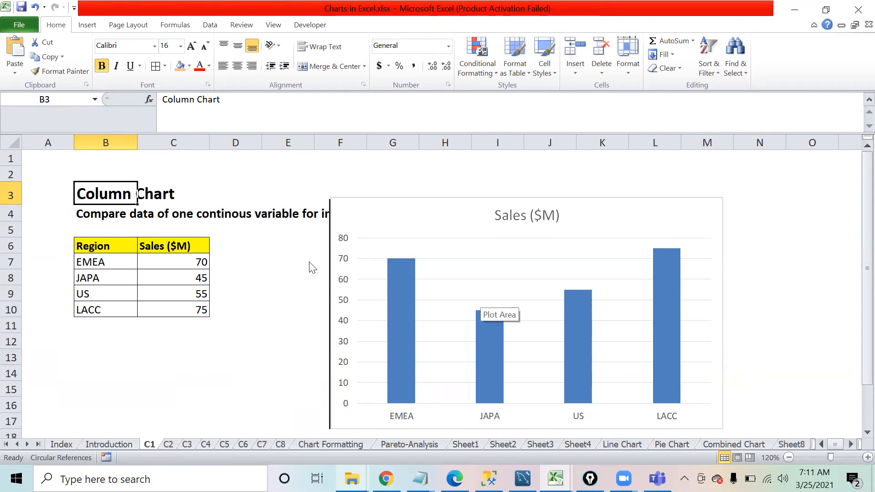
{"action": "left_click_drag", "start_coordinate": [92, 250], "coordinate": [93, 311]}
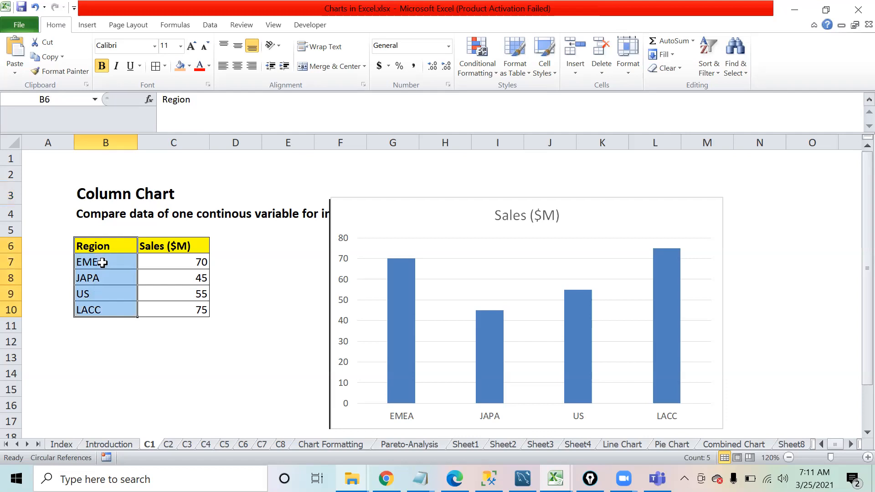
Examine the individual regions in B7 to B10 of the Region and Sales ($M) table
{"action": "left_click", "coordinate": [103, 262]}
{"action": "left_click", "coordinate": [159, 262]}
{"action": "left_click", "coordinate": [105, 262]}
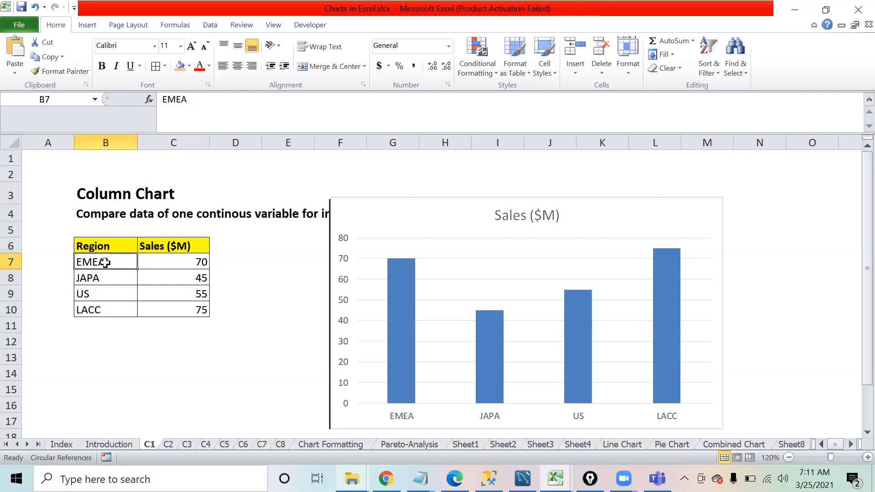
{"action": "left_click", "coordinate": [107, 279]}
{"action": "left_click", "coordinate": [110, 300]}
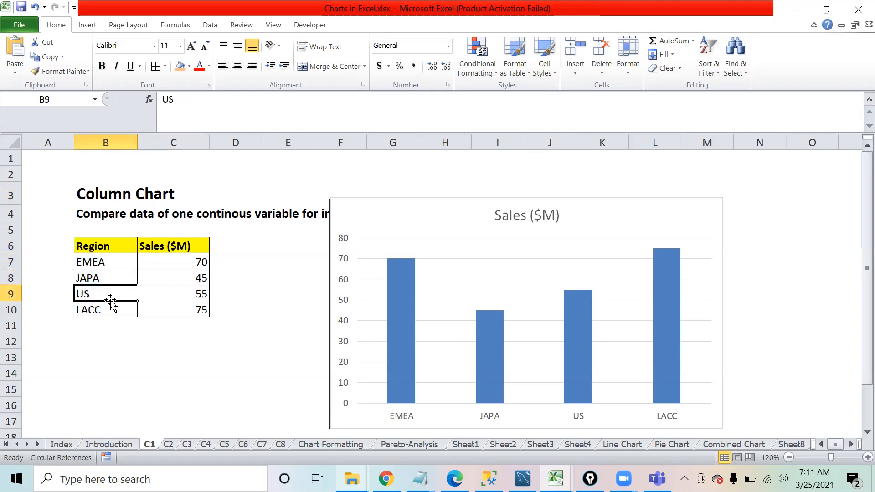
{"action": "left_click", "coordinate": [110, 302]}
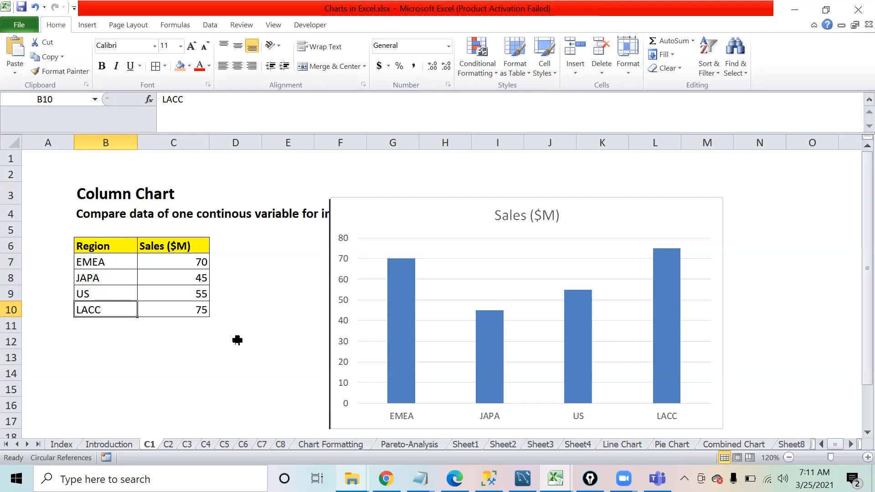
{"action": "left_click", "coordinate": [216, 263]}
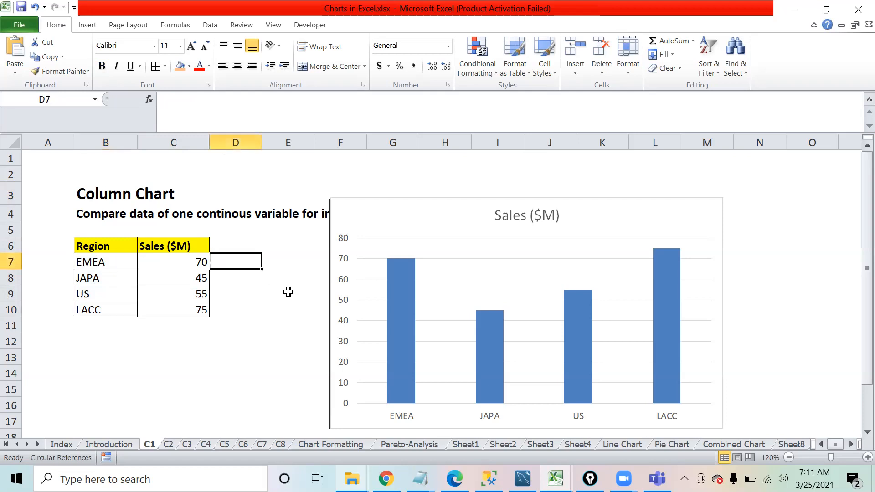
Delete both existing Sales ($M) column charts, the white one and the dark one behind it
{"action": "left_click", "coordinate": [400, 224]}
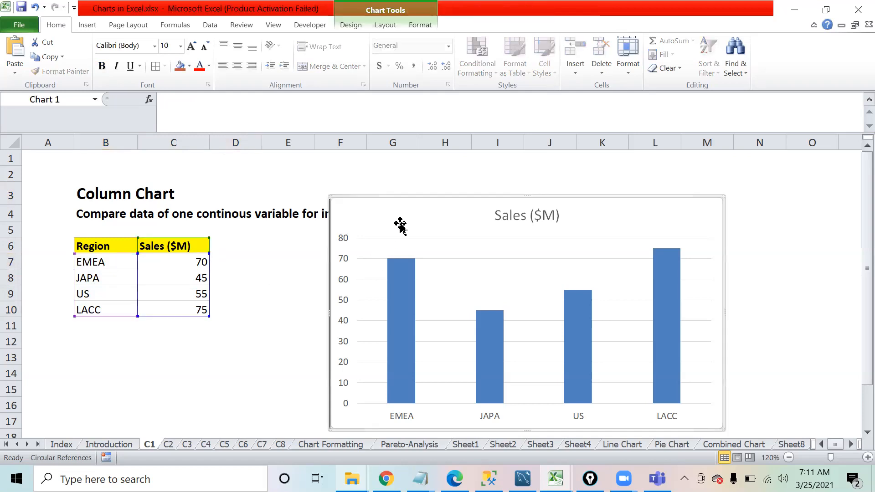
{"action": "key", "text": "Delete"}
{"action": "left_click", "coordinate": [425, 223]}
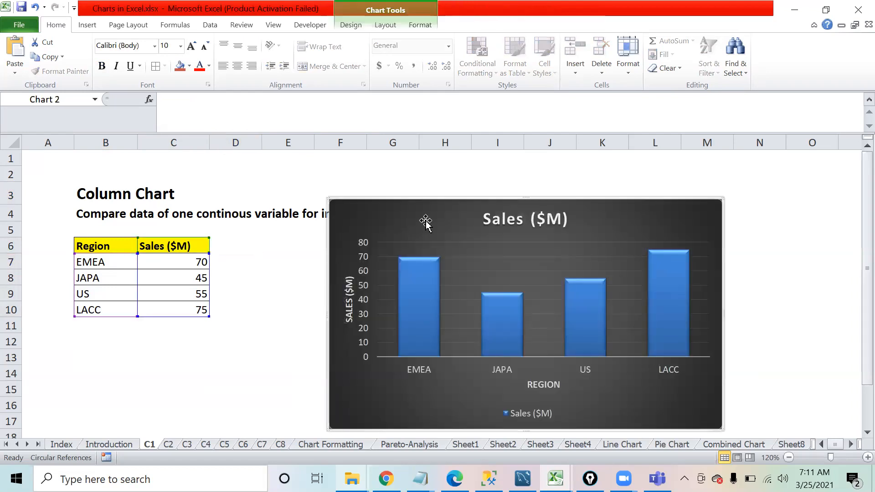
{"action": "key", "text": "Delete"}
{"action": "left_click", "coordinate": [537, 325]}
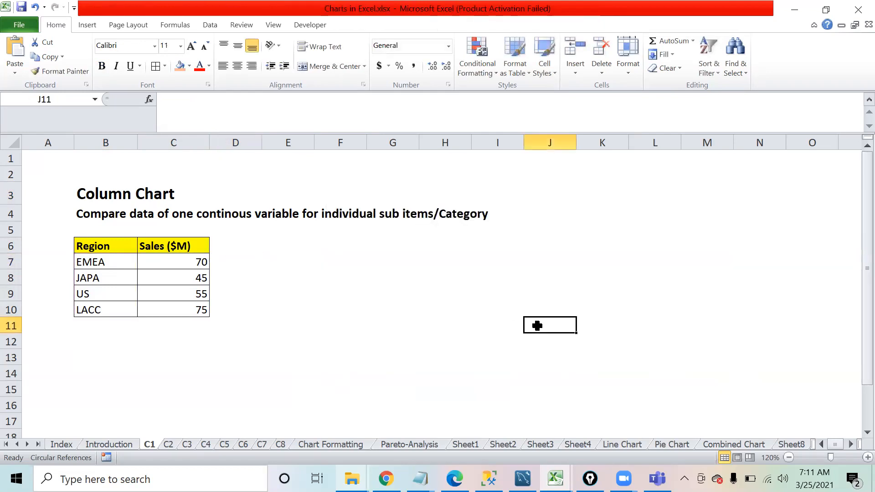
Insert a 2-D clustered column chart from the Region and Sales ($M) data in B6:C10
{"action": "left_click", "coordinate": [109, 246]}
{"action": "left_click_drag", "start_coordinate": [108, 246], "coordinate": [190, 309]}
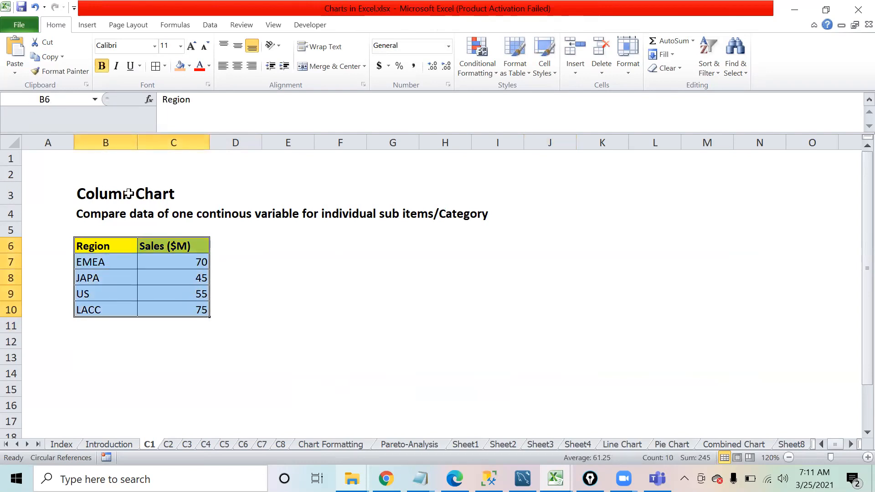
{"action": "left_click", "coordinate": [87, 26]}
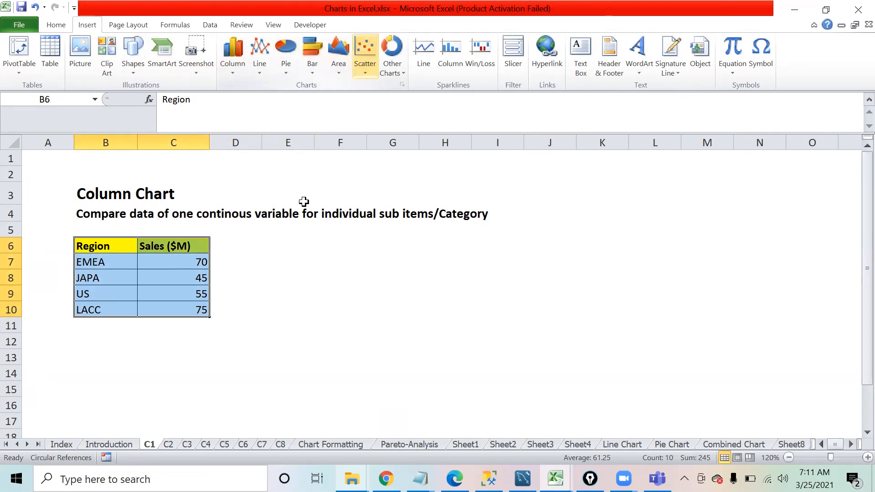
{"action": "left_click", "coordinate": [229, 66]}
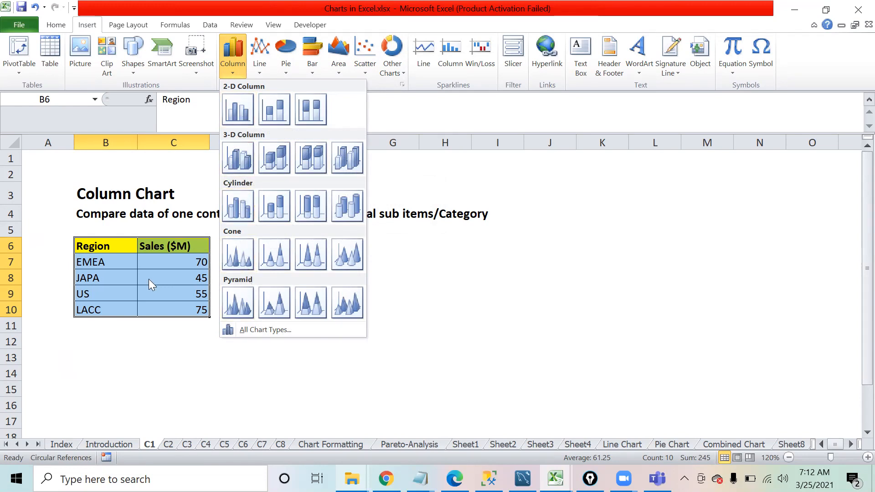
{"action": "left_click", "coordinate": [240, 114]}
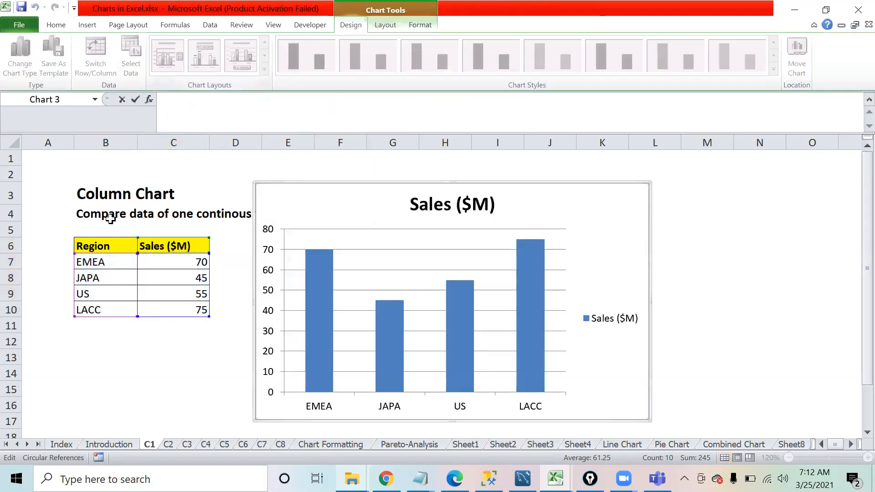
Insert a clustered pyramid chart from the same Region and Sales ($M) data in B6:C10
{"action": "left_click", "coordinate": [110, 243]}
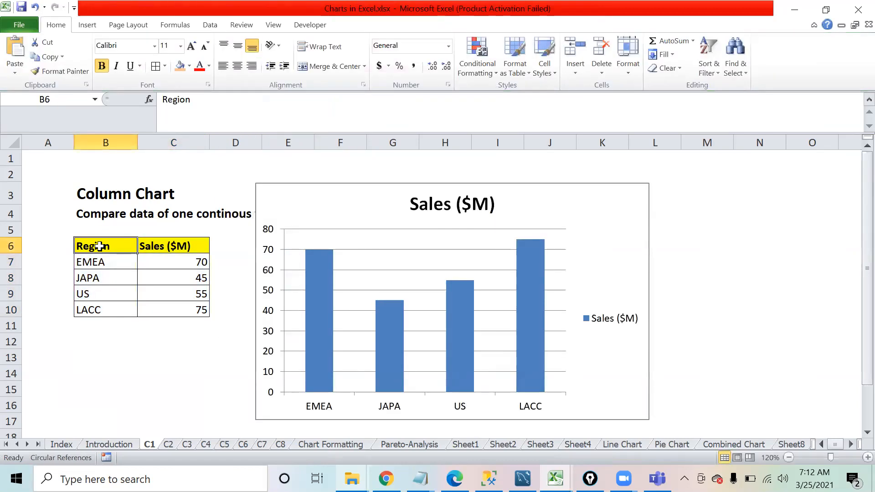
{"action": "left_click_drag", "start_coordinate": [101, 245], "coordinate": [173, 309]}
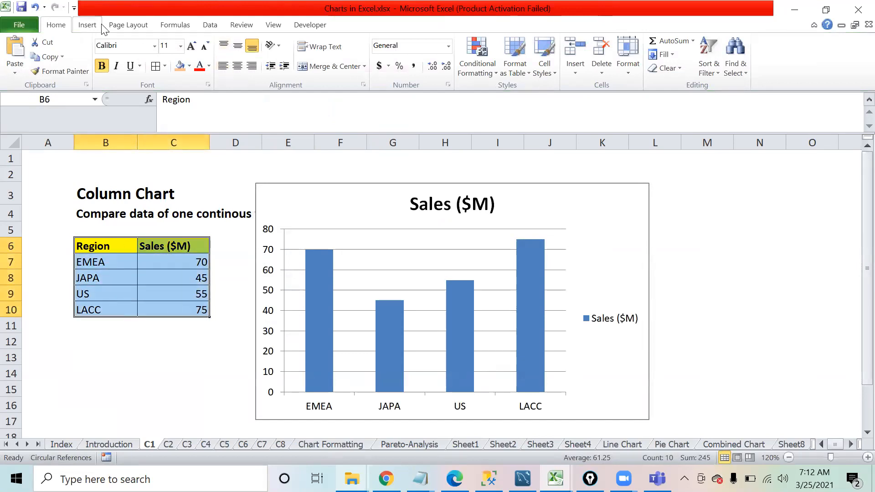
{"action": "left_click", "coordinate": [88, 27]}
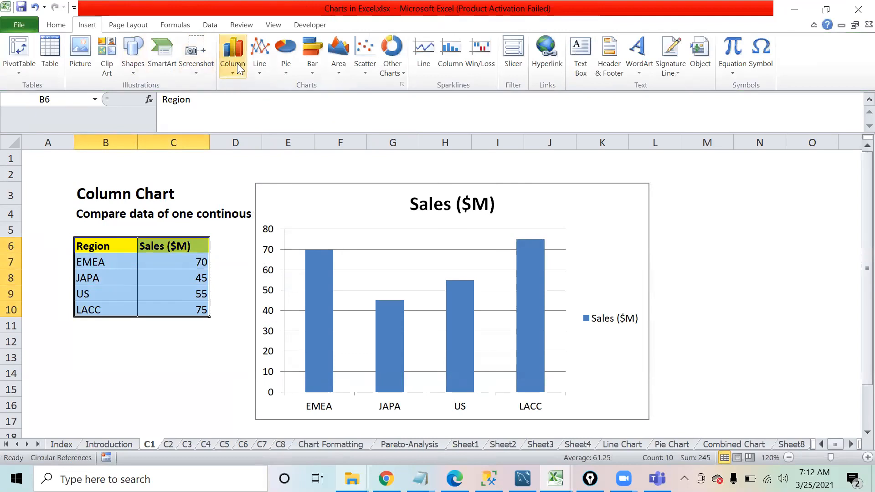
{"action": "left_click", "coordinate": [239, 76]}
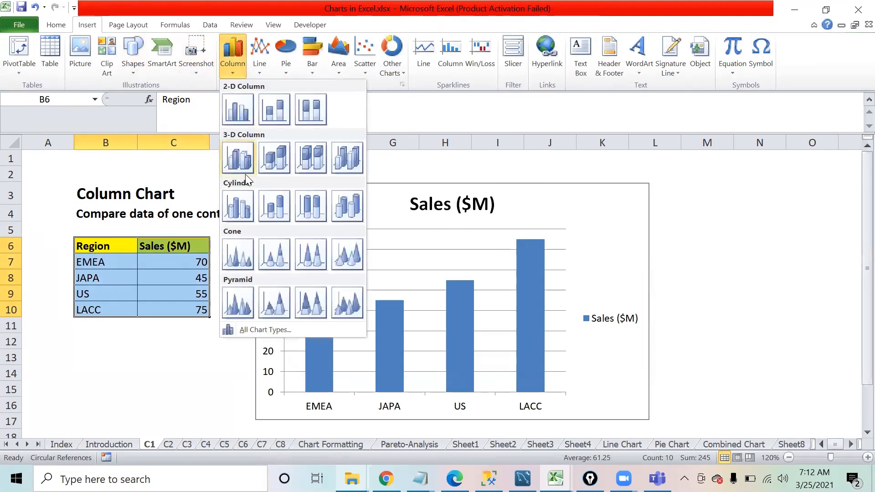
{"action": "left_click", "coordinate": [239, 296]}
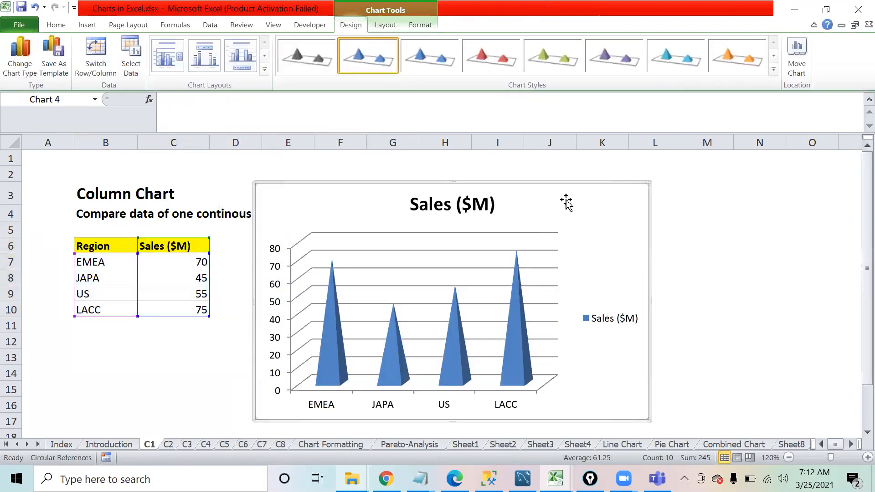
Make the pyramid chart smaller and place it to the right of the column chart, around columns K to O
{"action": "left_click_drag", "start_coordinate": [588, 199], "coordinate": [781, 191]}
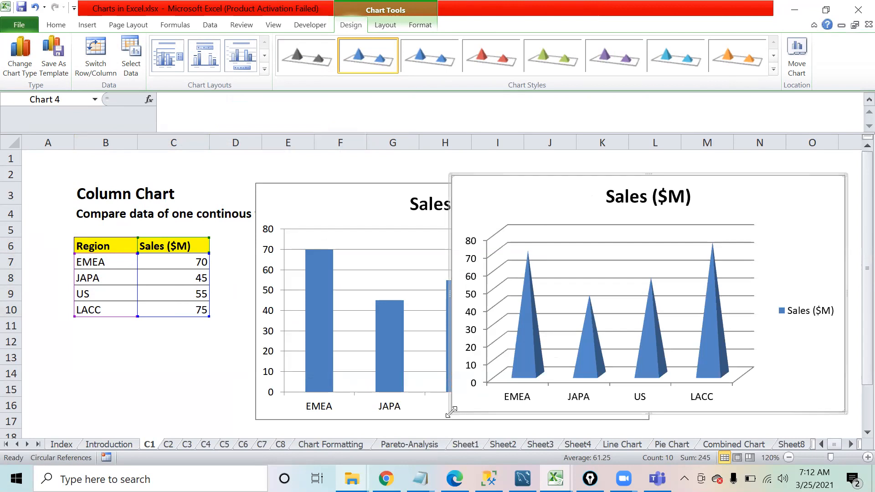
{"action": "left_click_drag", "start_coordinate": [450, 412], "coordinate": [536, 399]}
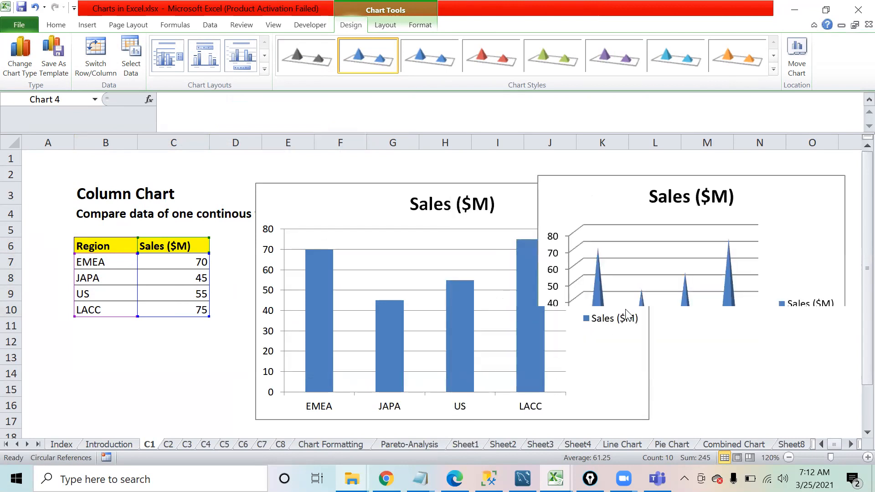
{"action": "left_click_drag", "start_coordinate": [764, 193], "coordinate": [794, 210]}
{"action": "left_click_drag", "start_coordinate": [793, 207], "coordinate": [791, 201]}
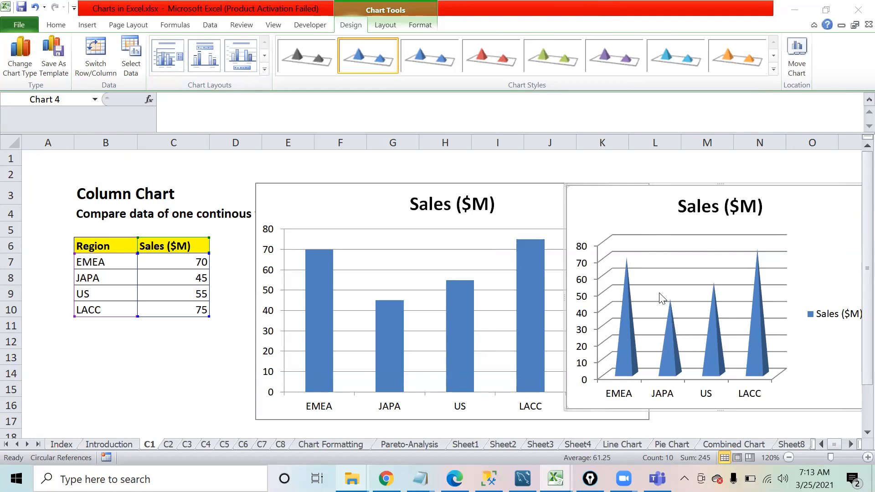
Change the pyramid chart's type to 3-D Cone, and delete that chart from the sheet
{"action": "mouse_move", "coordinate": [537, 317]}
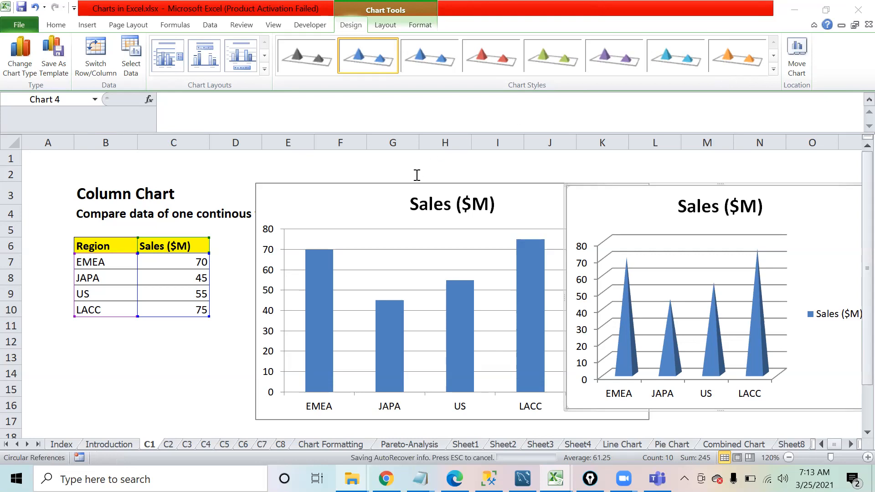
{"action": "mouse_move", "coordinate": [416, 178]}
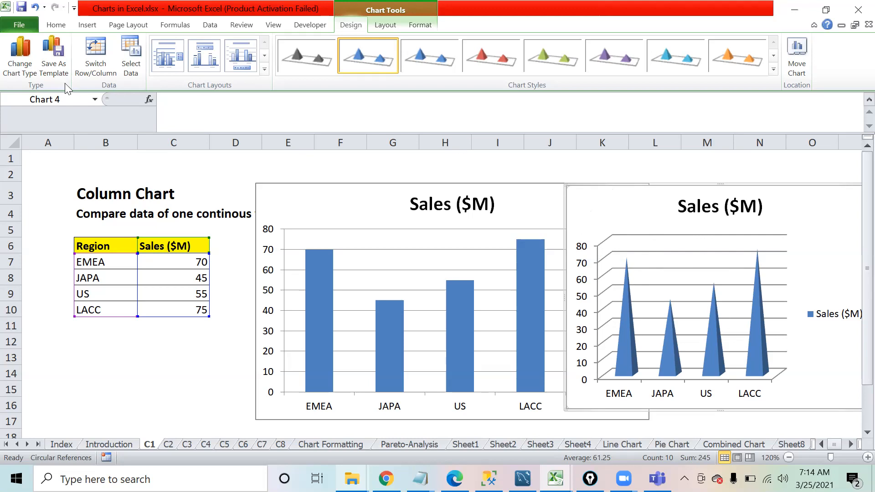
{"action": "left_click", "coordinate": [20, 69]}
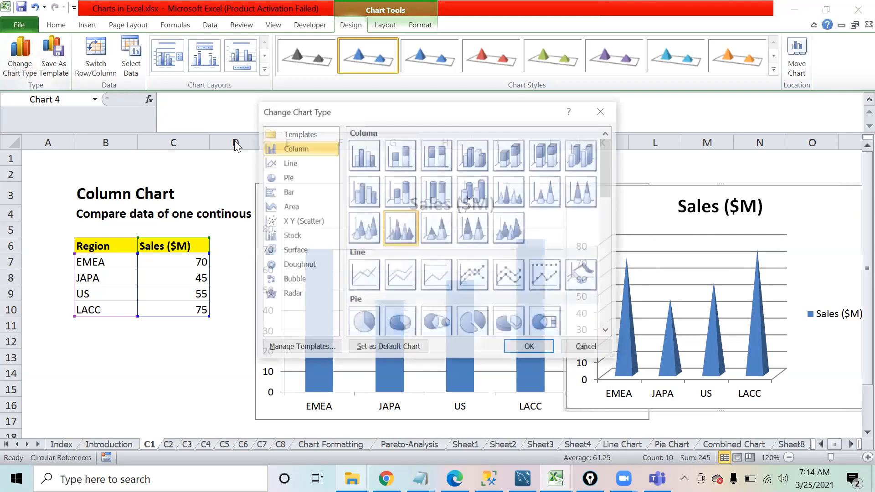
{"action": "left_click", "coordinate": [365, 227]}
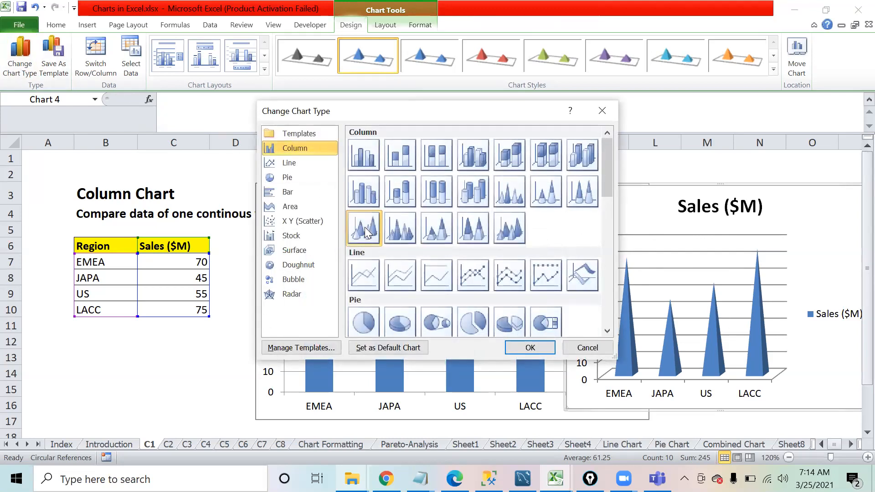
{"action": "left_click", "coordinate": [545, 346]}
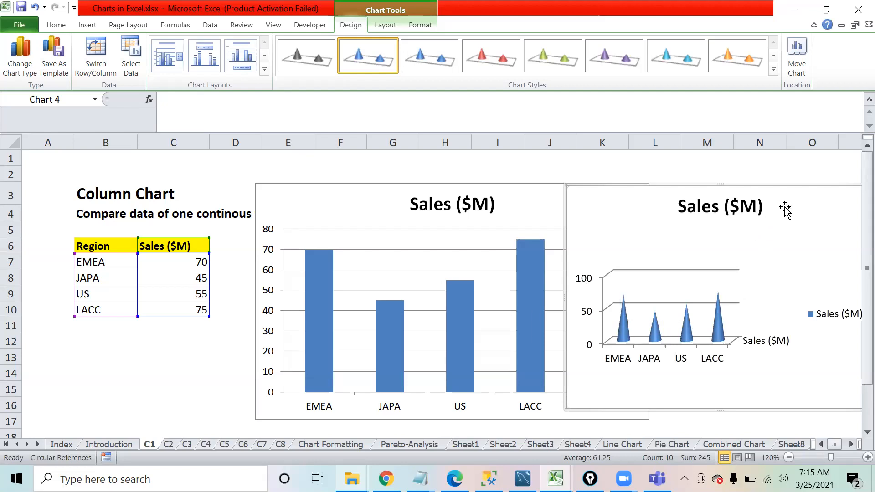
{"action": "key", "text": "Delete"}
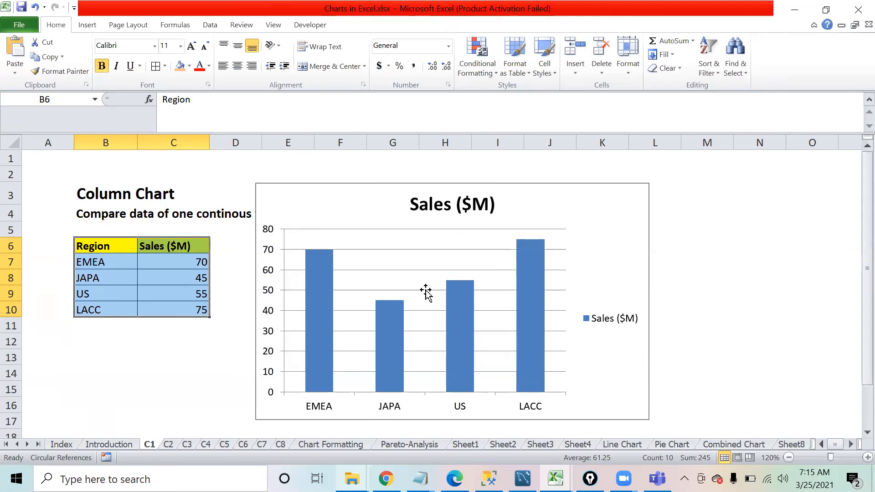
Sort the table in B6:C10 by Sales ($M) values from Largest to Smallest with a custom sort
{"action": "left_click", "coordinate": [561, 216]}
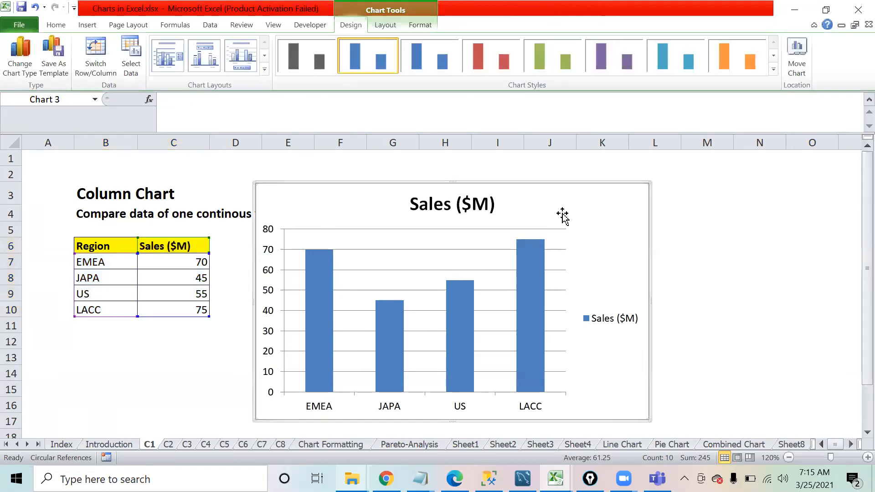
{"action": "left_click", "coordinate": [183, 373]}
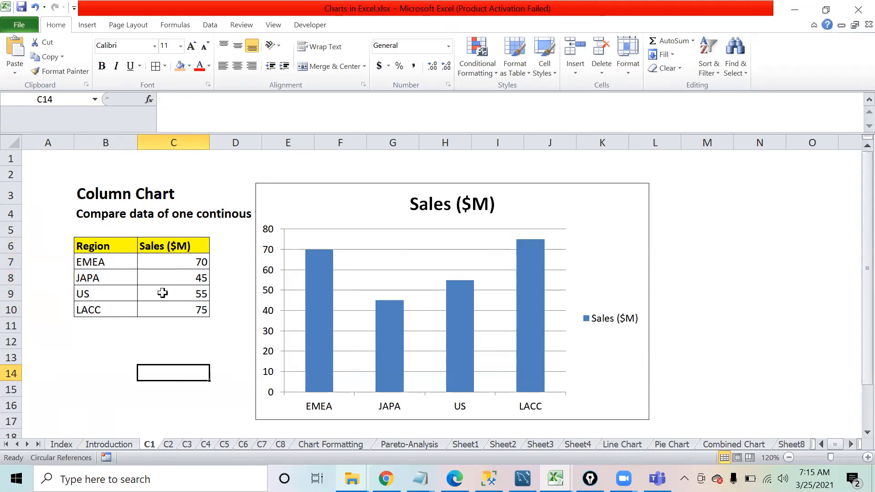
{"action": "left_click", "coordinate": [86, 247]}
{"action": "left_click_drag", "start_coordinate": [113, 246], "coordinate": [174, 307]}
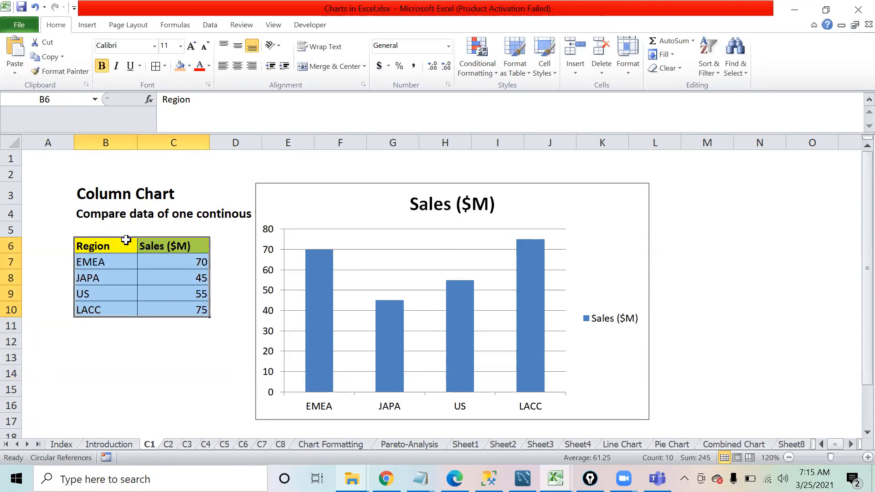
{"action": "left_click", "coordinate": [702, 73]}
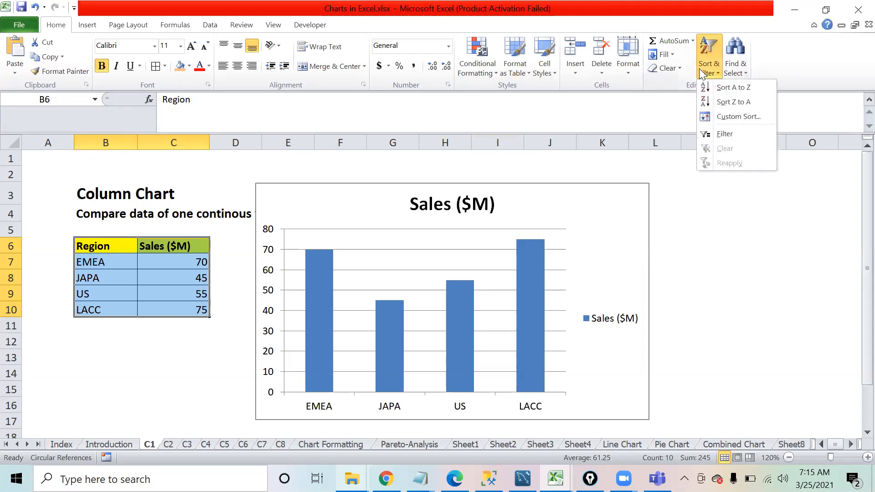
{"action": "left_click", "coordinate": [722, 117]}
{"action": "left_click", "coordinate": [510, 178]}
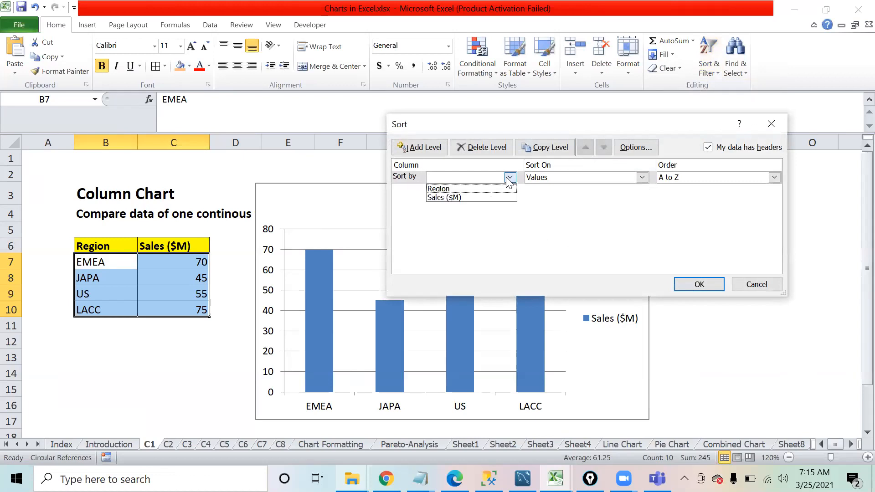
{"action": "left_click", "coordinate": [464, 197]}
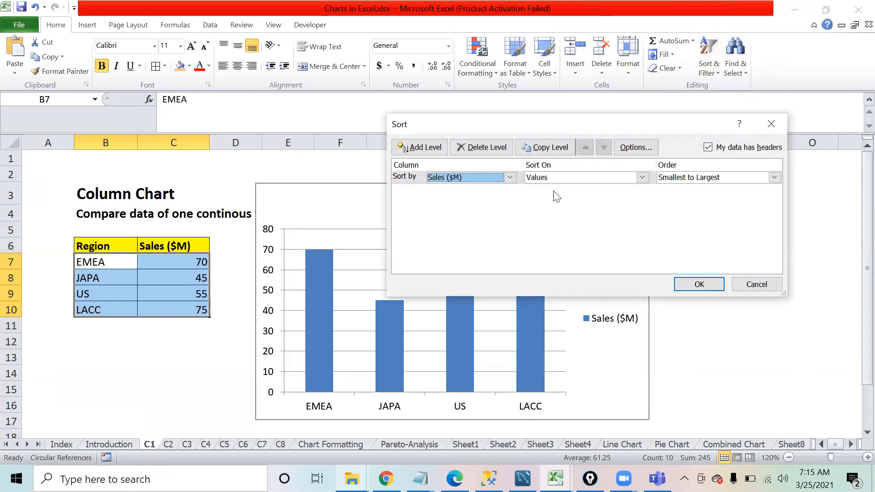
{"action": "left_click", "coordinate": [705, 181]}
{"action": "left_click", "coordinate": [698, 199]}
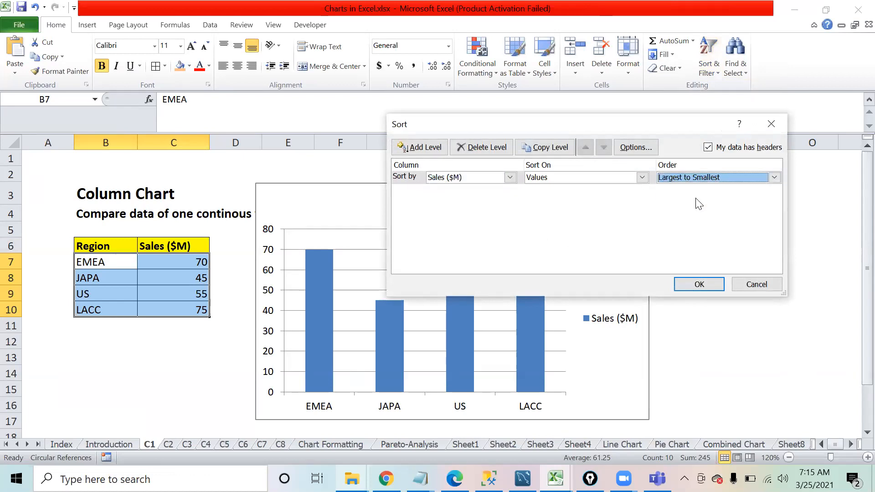
{"action": "left_click", "coordinate": [700, 285]}
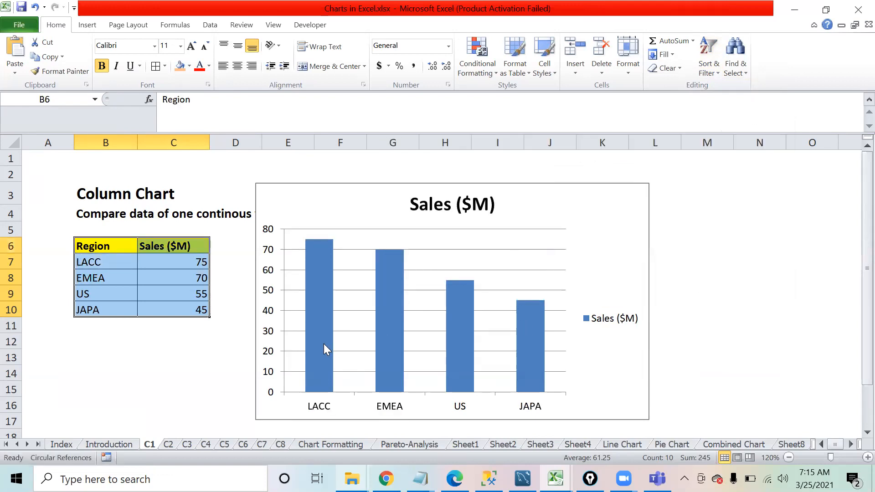
Compare the columns of the sorted Sales ($M) chart with the table, down to JAPA in B10
{"action": "mouse_move", "coordinate": [522, 360]}
{"action": "mouse_move", "coordinate": [308, 335]}
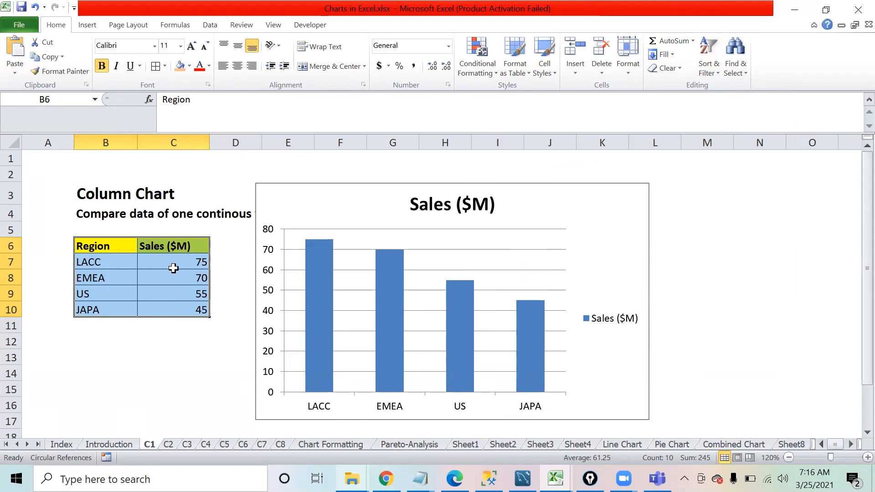
{"action": "left_click", "coordinate": [105, 309]}
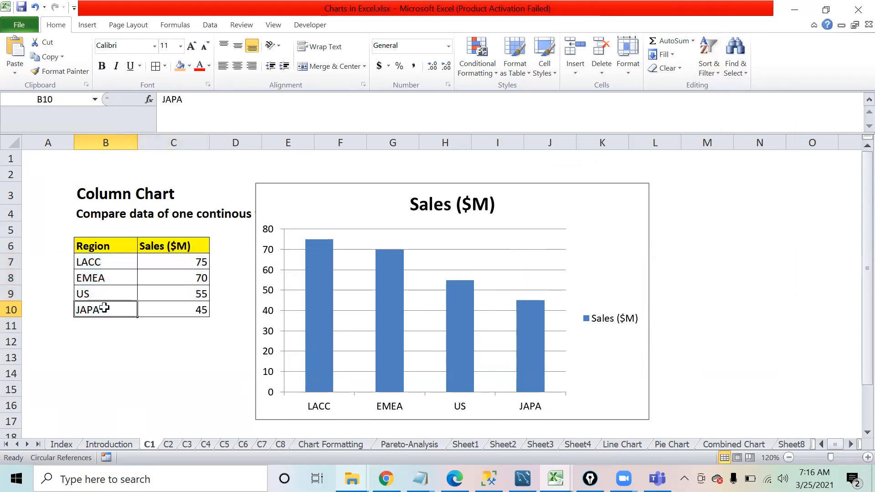
Correct the region name in B10 to JAPAN
{"action": "type", "text": "Ja"}
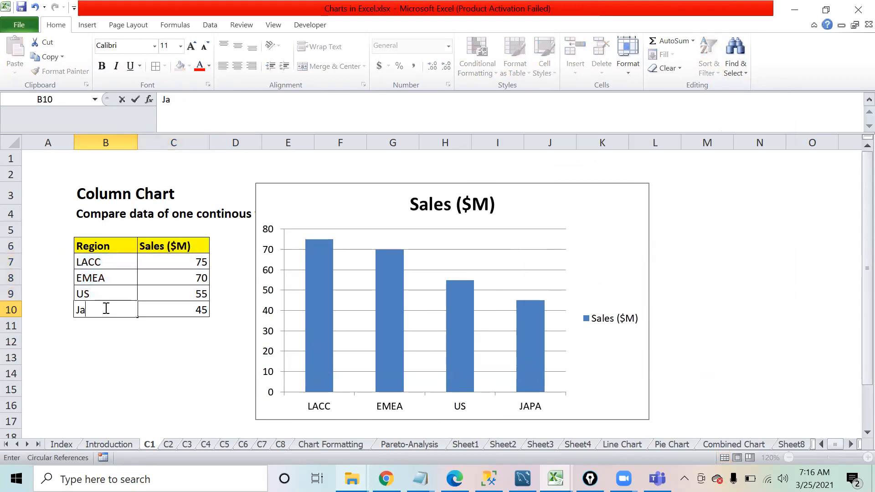
{"action": "key", "text": "BackSpace"}
{"action": "type", "text": "APAN"}
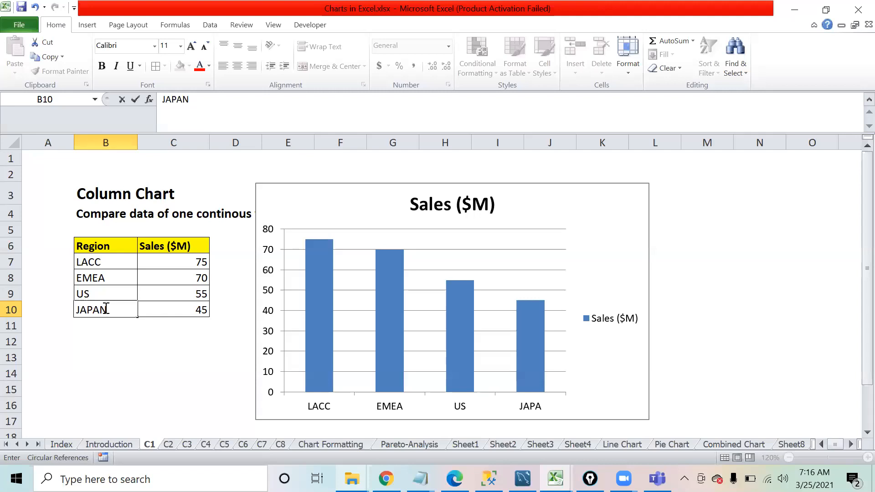
{"action": "key", "text": "Return"}
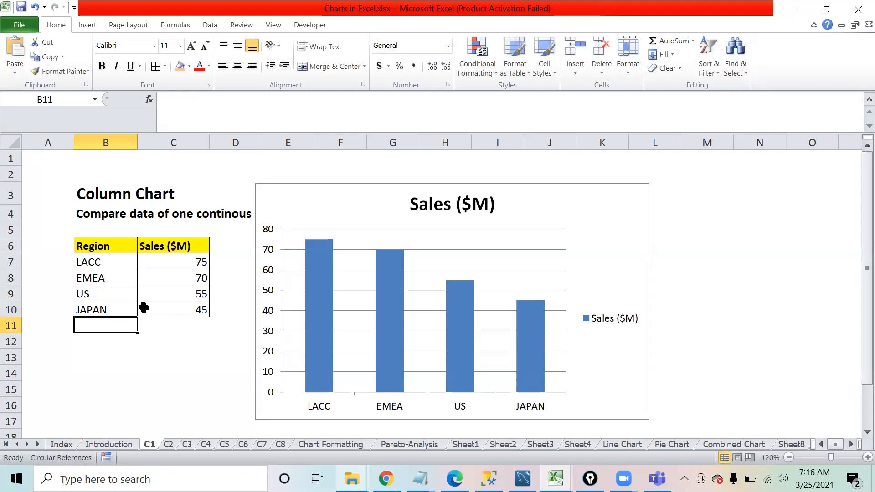
Add a row below the table with region India in B11 and sales of 30 in C11
{"action": "left_click_drag", "start_coordinate": [95, 247], "coordinate": [180, 317]}
{"action": "left_click", "coordinate": [87, 324]}
{"action": "type", "text": "India"}
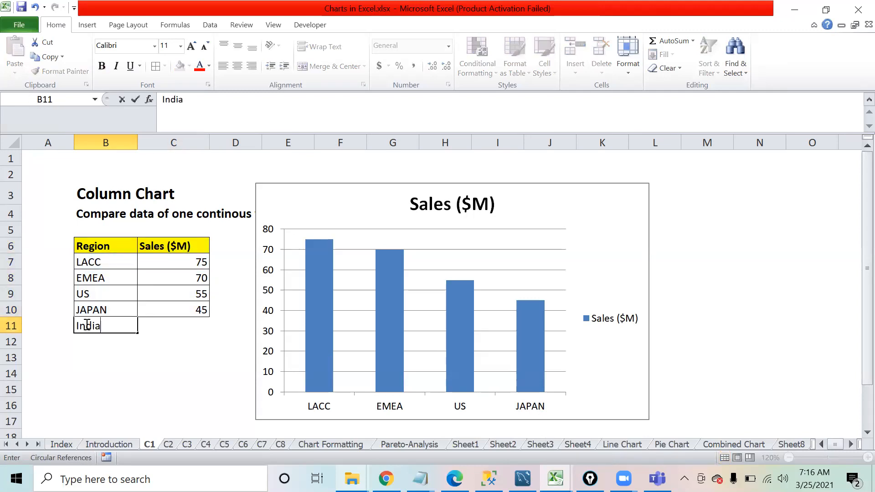
{"action": "key", "text": "Return"}
{"action": "key", "text": "Right"}
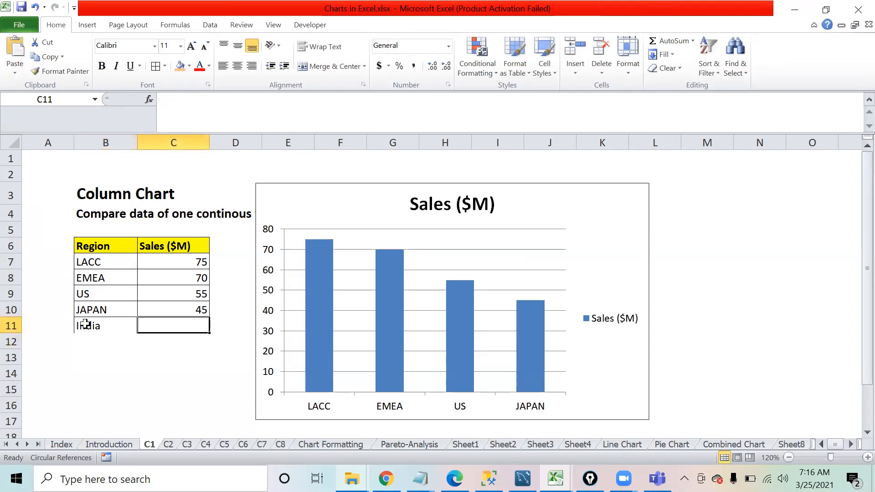
{"action": "type", "text": "30"}
{"action": "key", "text": "Return"}
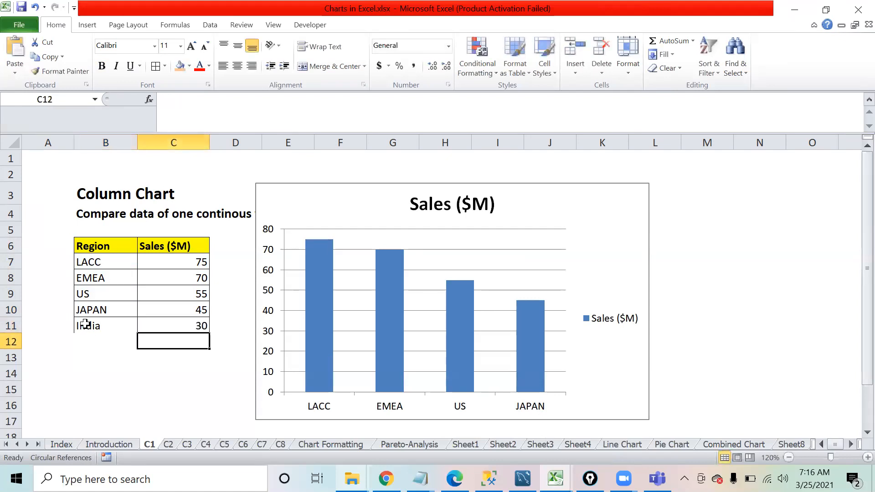
Compare the table rows in B6:C10 and the India row in B11:C11 with the regions plotted in the chart
{"action": "key", "text": "Down"}
{"action": "key", "text": "Up"}
{"action": "key", "text": "Up"}
{"action": "key", "text": "Up"}
{"action": "key", "text": "Up"}
{"action": "key", "text": "Up"}
{"action": "key", "text": "Down"}
{"action": "key", "text": "Down"}
{"action": "key", "text": "Down"}
{"action": "key", "text": "Left"}
{"action": "key", "text": "Left"}
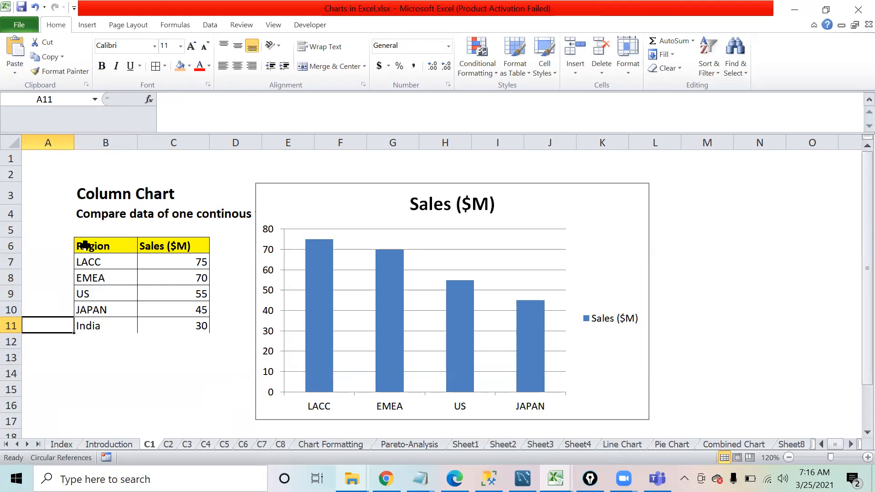
{"action": "left_click_drag", "start_coordinate": [93, 244], "coordinate": [172, 308]}
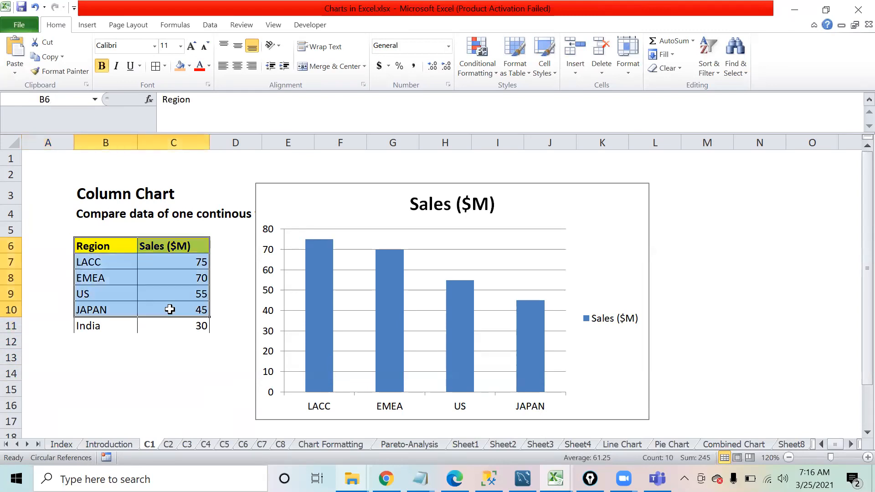
{"action": "left_click_drag", "start_coordinate": [98, 329], "coordinate": [173, 326]}
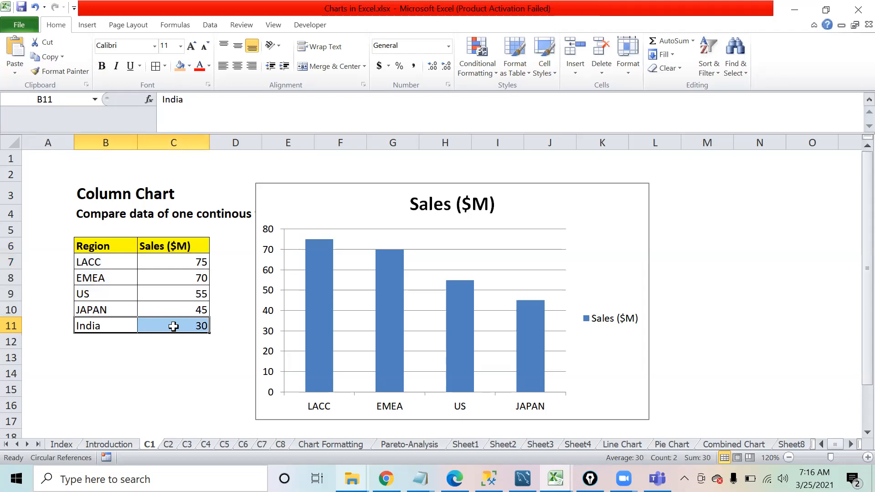
Extend the Sales ($M) chart's data range to B6:C11 so that it includes the India row
{"action": "left_click", "coordinate": [586, 209]}
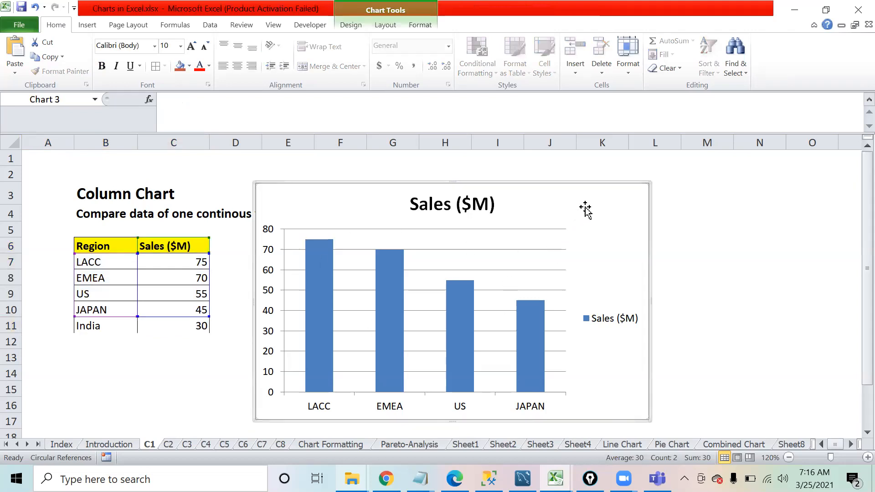
{"action": "right_click", "coordinate": [586, 209]}
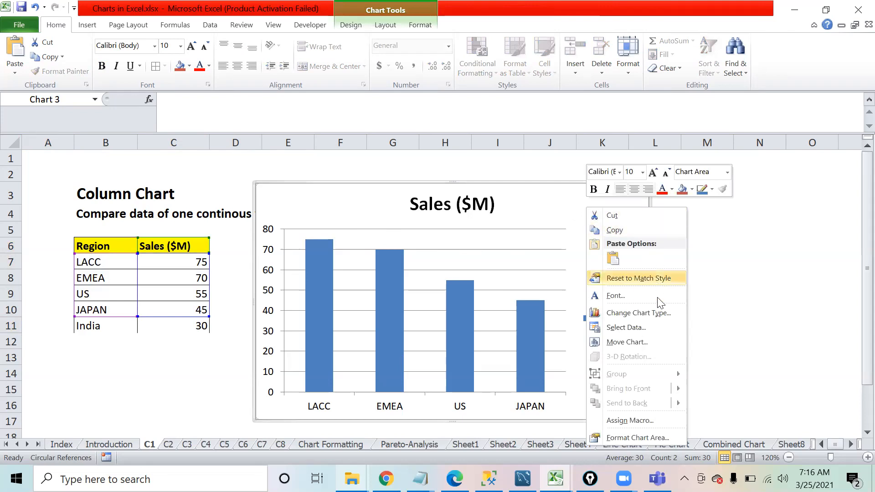
{"action": "left_click", "coordinate": [648, 333]}
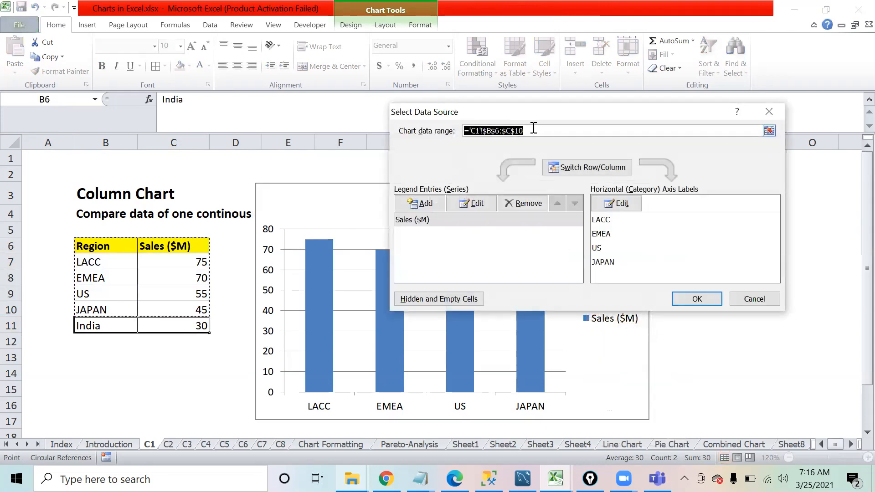
{"action": "left_click", "coordinate": [533, 129]}
{"action": "left_click_drag", "start_coordinate": [517, 128], "coordinate": [472, 131]}
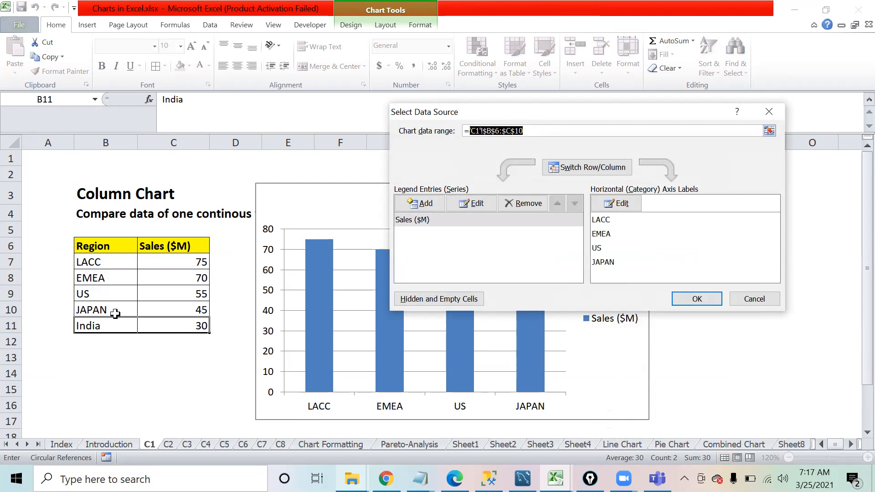
{"action": "left_click", "coordinate": [530, 128]}
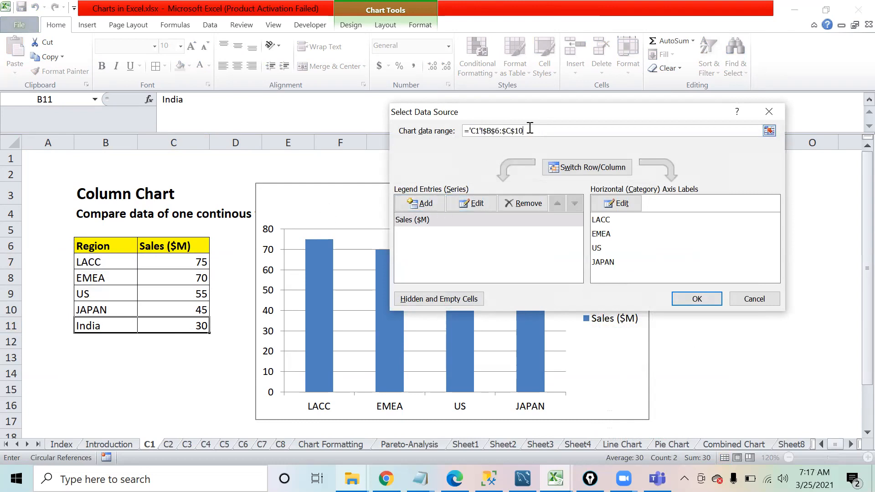
{"action": "key", "text": "BackSpace"}
{"action": "type", "text": "1"}
{"action": "left_click", "coordinate": [688, 300]}
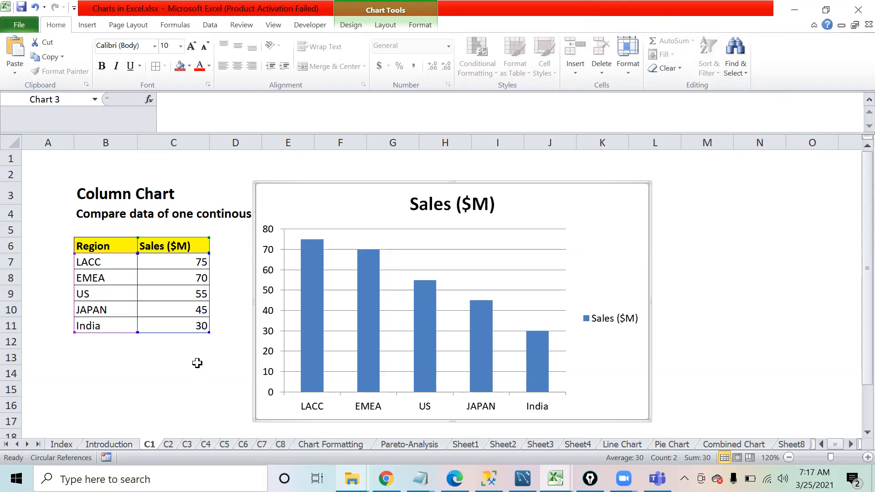
Try extending the chart's data range to B6:C15, including the blank rows below India
{"action": "right_click", "coordinate": [611, 221]}
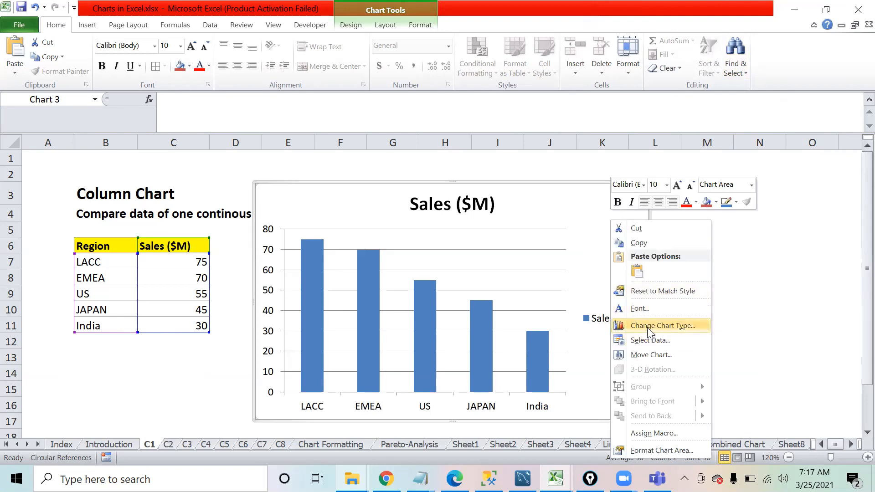
{"action": "left_click", "coordinate": [647, 343]}
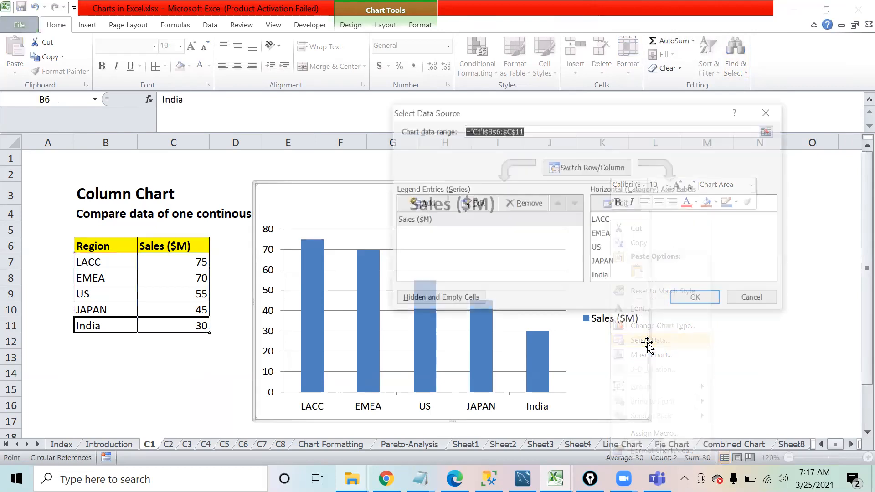
{"action": "left_click", "coordinate": [769, 131]}
{"action": "left_click_drag", "start_coordinate": [110, 254], "coordinate": [175, 393]}
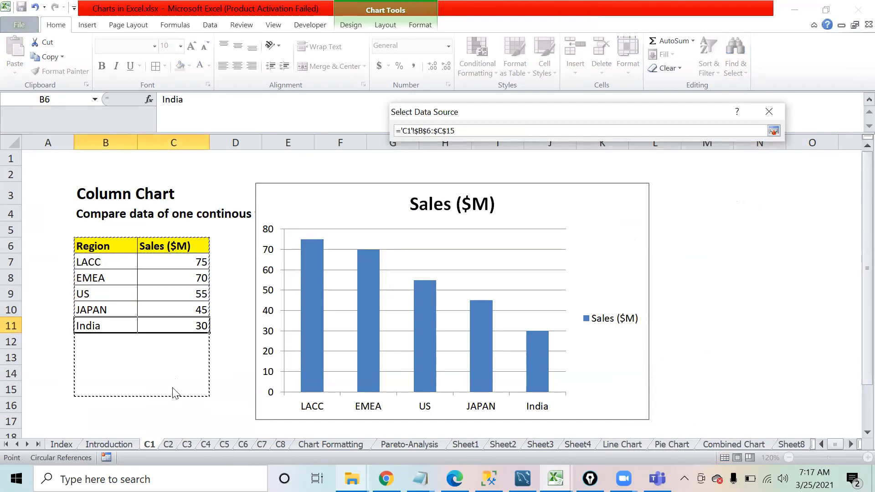
{"action": "left_click", "coordinate": [775, 132]}
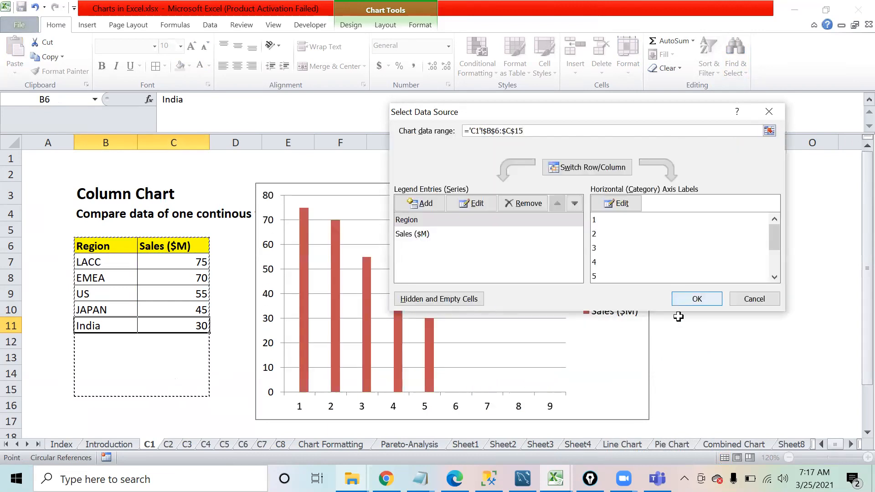
{"action": "left_click", "coordinate": [686, 301]}
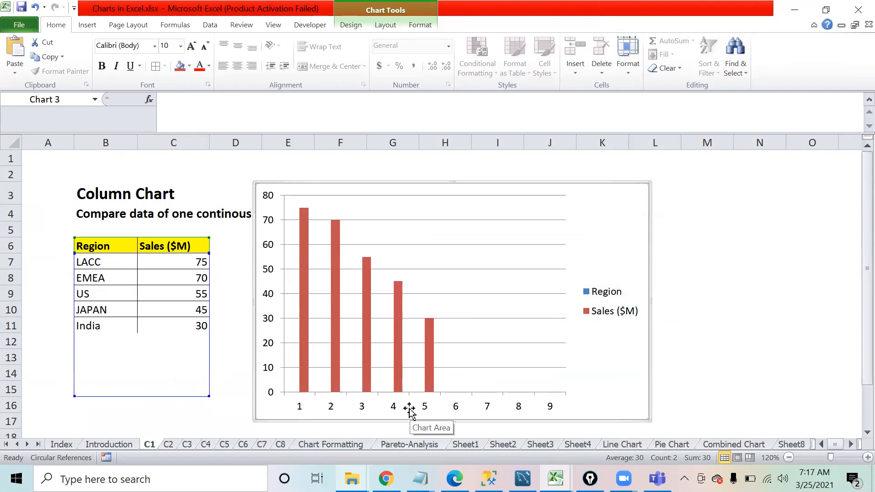
Check the blank cells B12:C15 against the chart, and undo the extension of its data range to row 15
{"action": "left_click", "coordinate": [91, 340]}
{"action": "left_click_drag", "start_coordinate": [91, 340], "coordinate": [201, 385]}
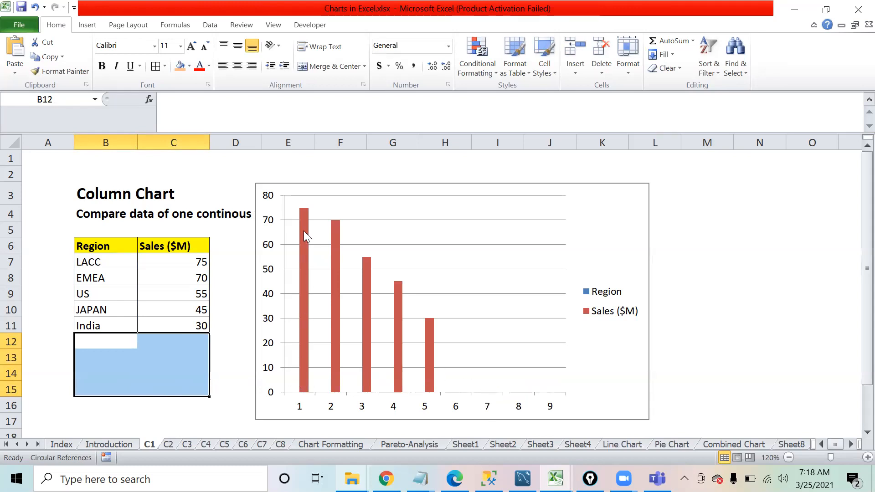
{"action": "mouse_move", "coordinate": [396, 314]}
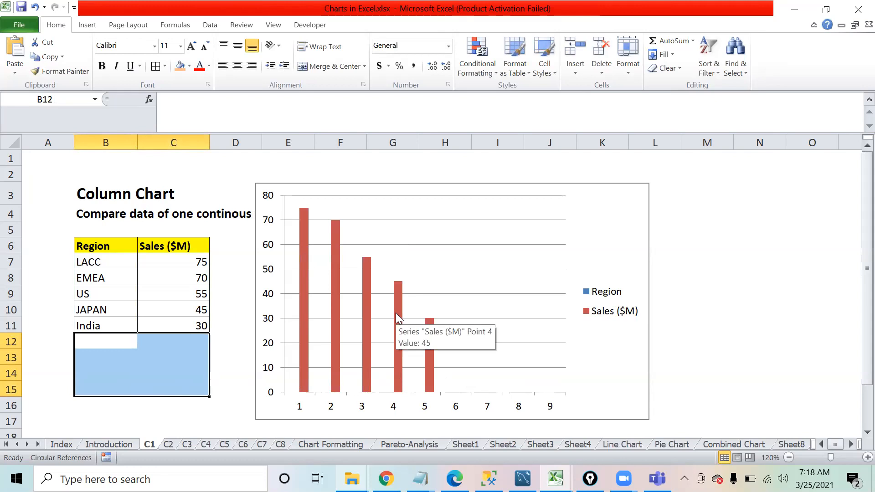
{"action": "left_click", "coordinate": [41, 296]}
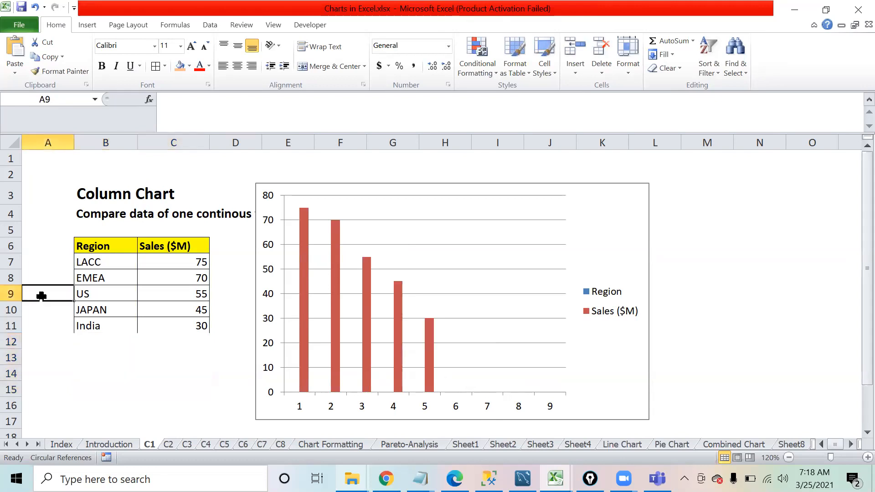
{"action": "key", "text": "ctrl+z"}
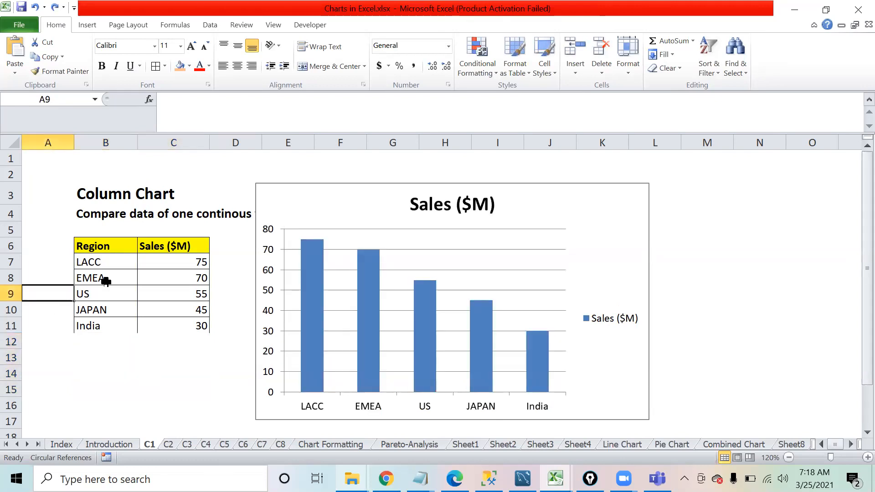
Try the orange and teal chart styles on the Sales ($M) column chart, and apply the green style
{"action": "left_click_drag", "start_coordinate": [88, 247], "coordinate": [183, 326]}
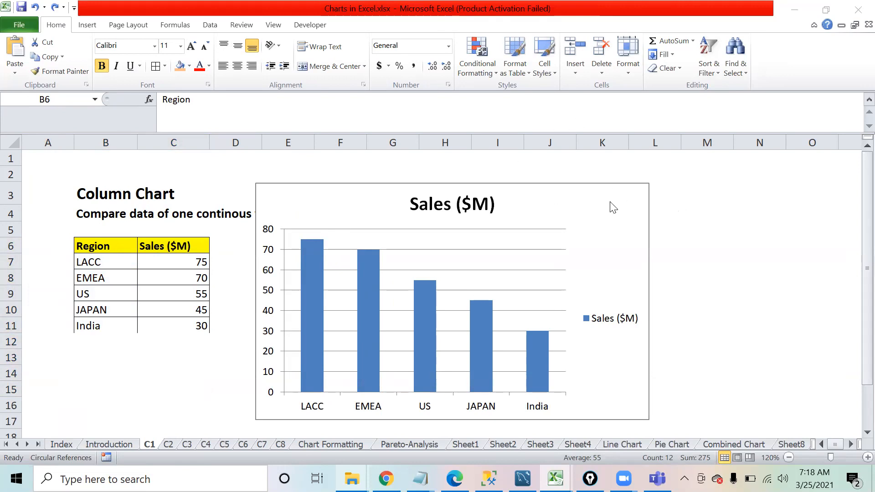
{"action": "left_click", "coordinate": [589, 201]}
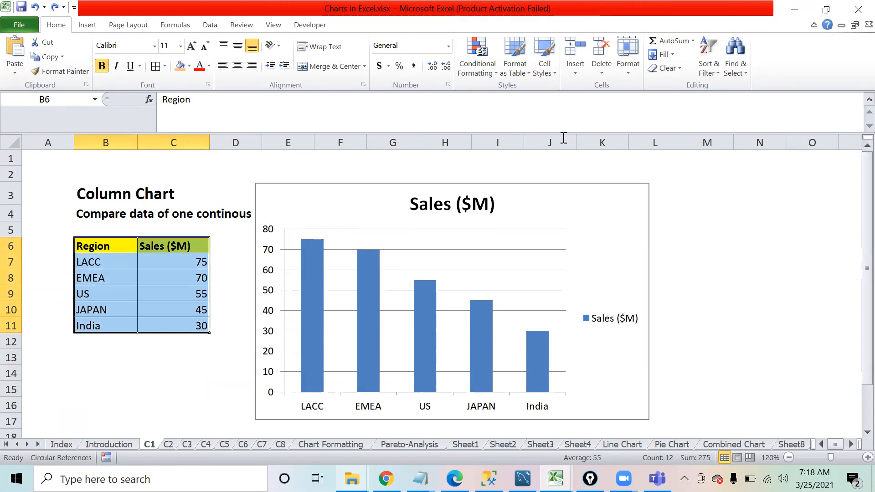
{"action": "left_click", "coordinate": [606, 209]}
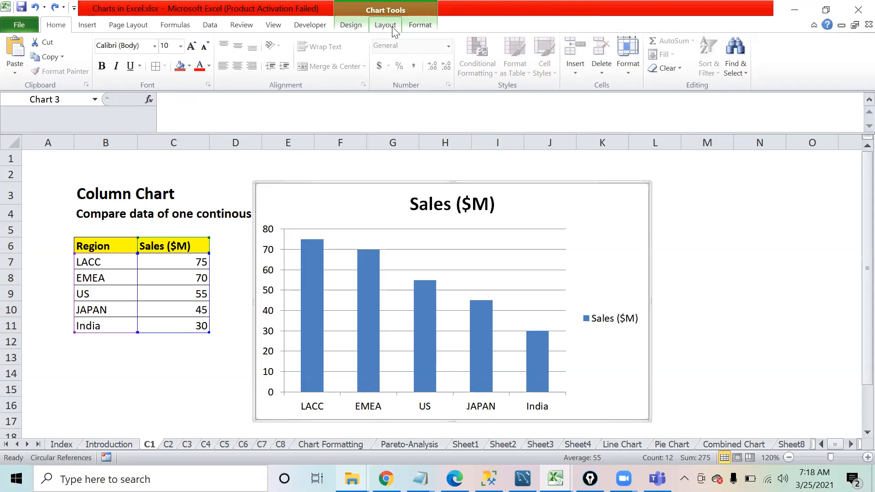
{"action": "left_click", "coordinate": [356, 27]}
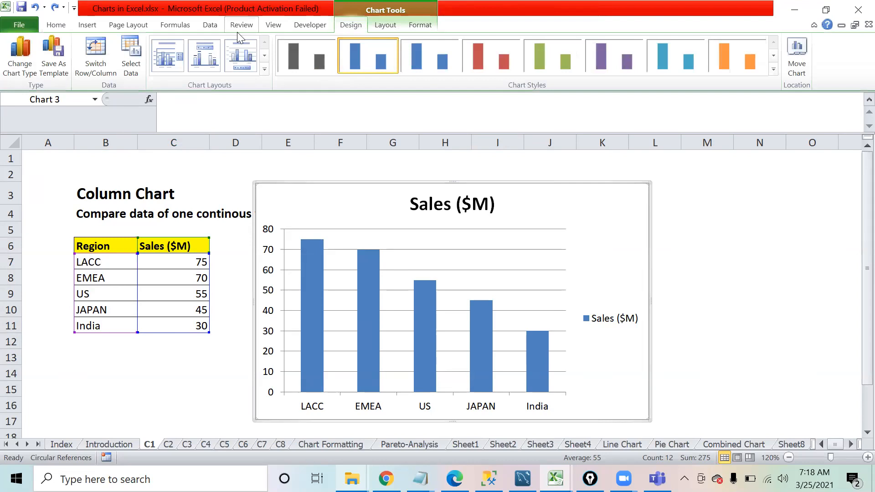
{"action": "left_click", "coordinate": [737, 68]}
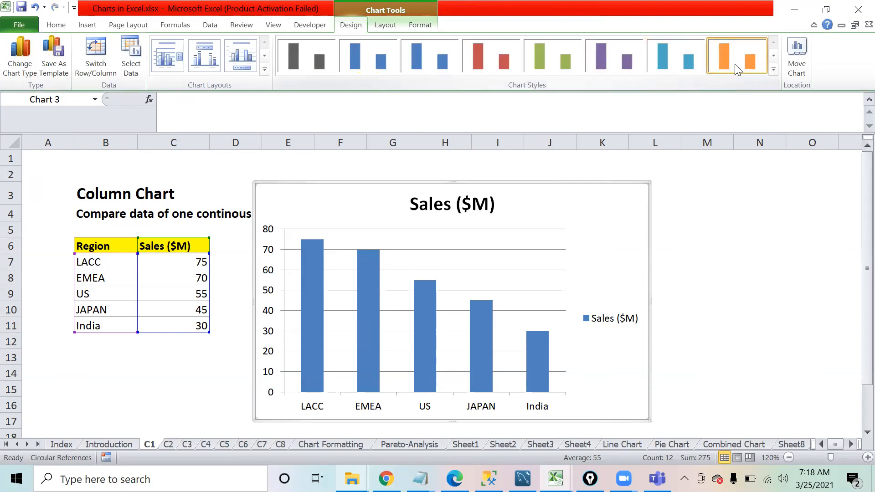
{"action": "left_click", "coordinate": [673, 67]}
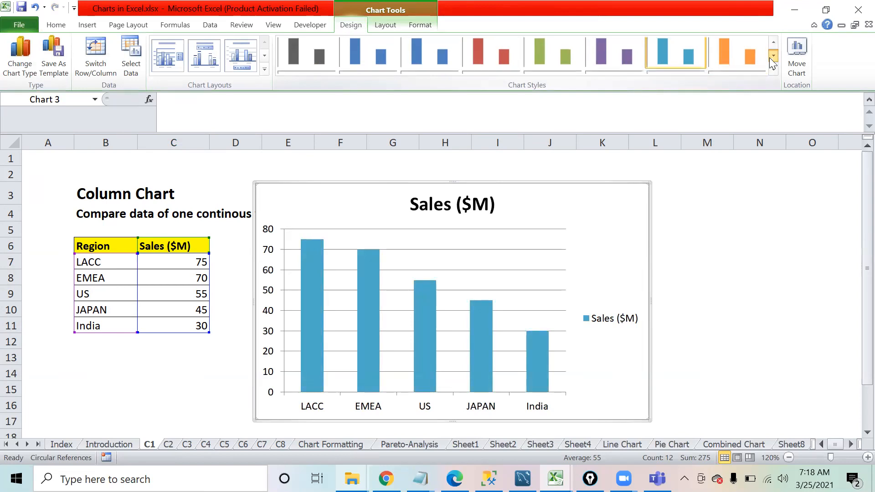
{"action": "left_click", "coordinate": [543, 62]}
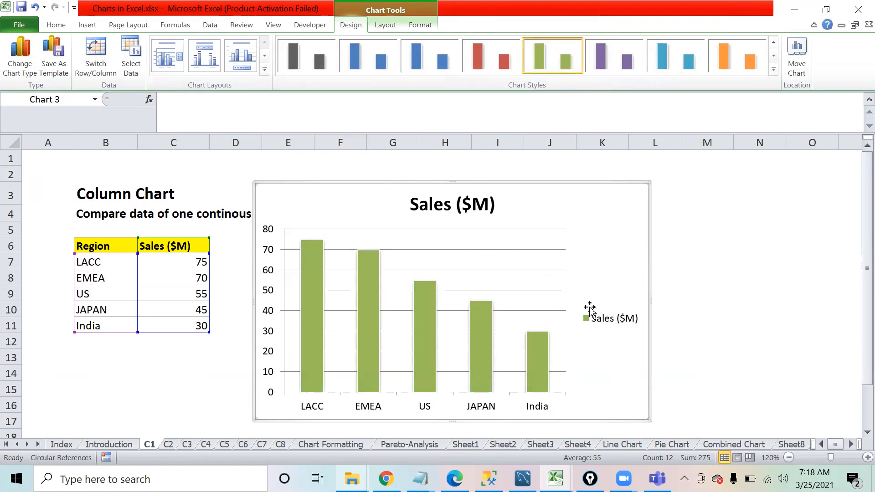
Compare the chart's legend with its Sales ($M) title, selecting each element in turn
{"action": "left_click", "coordinate": [600, 321]}
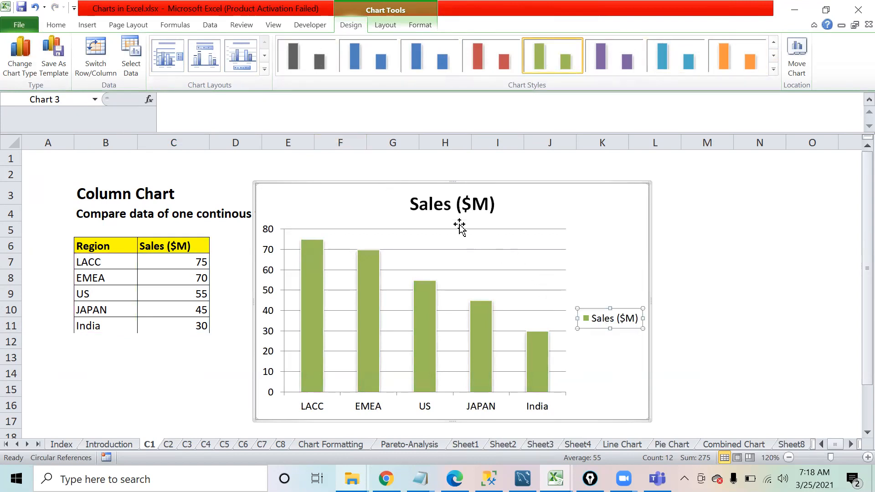
{"action": "left_click", "coordinate": [442, 208]}
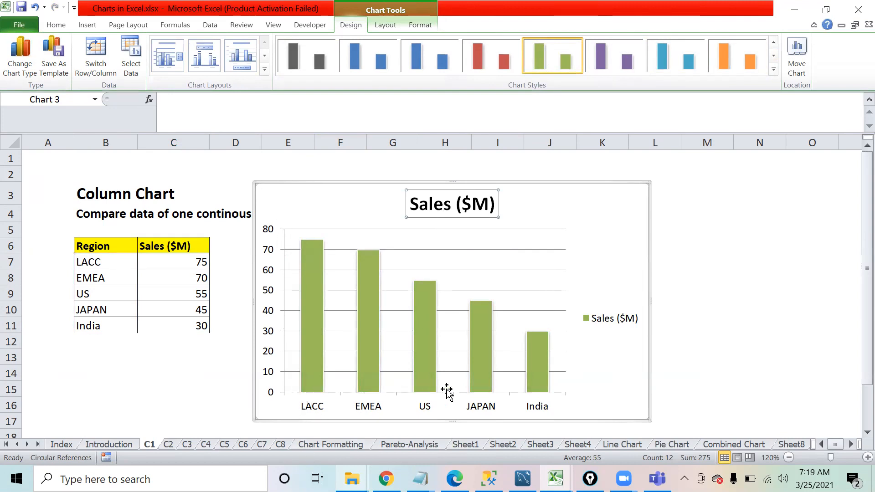
{"action": "left_click", "coordinate": [496, 250]}
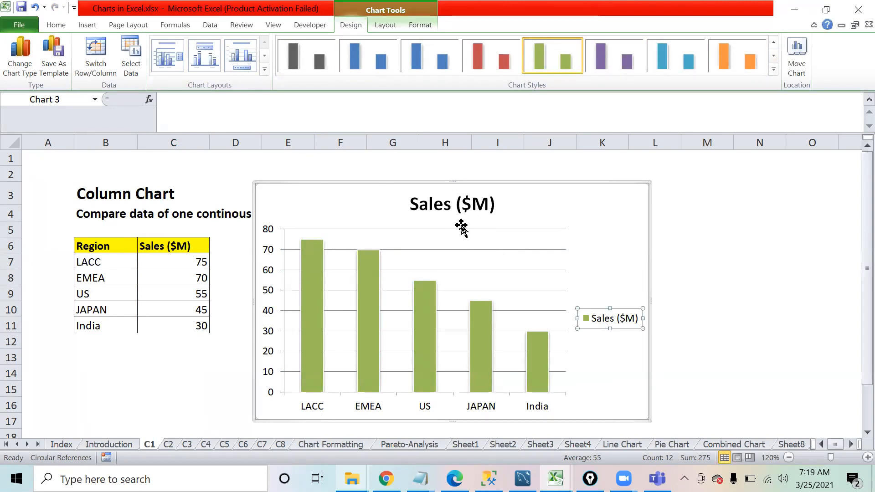
{"action": "left_click", "coordinate": [433, 204]}
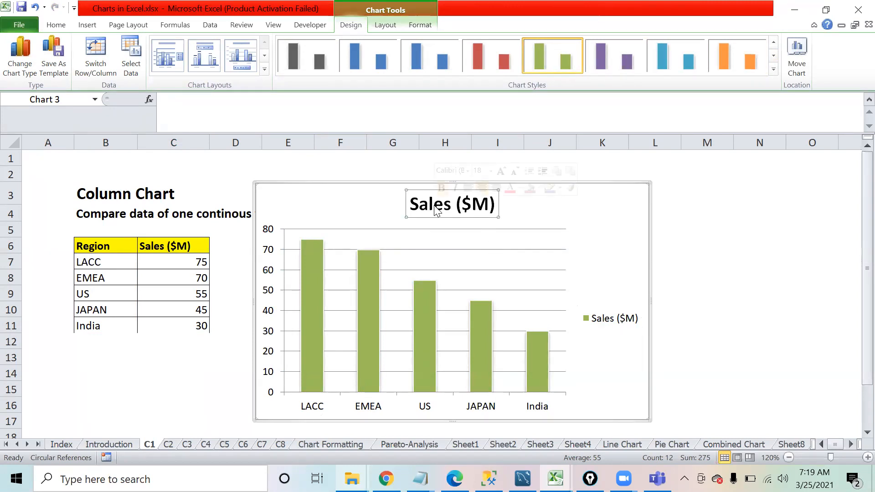
Replace the column chart's title with "Sales by Region"
{"action": "double_click", "coordinate": [435, 207]}
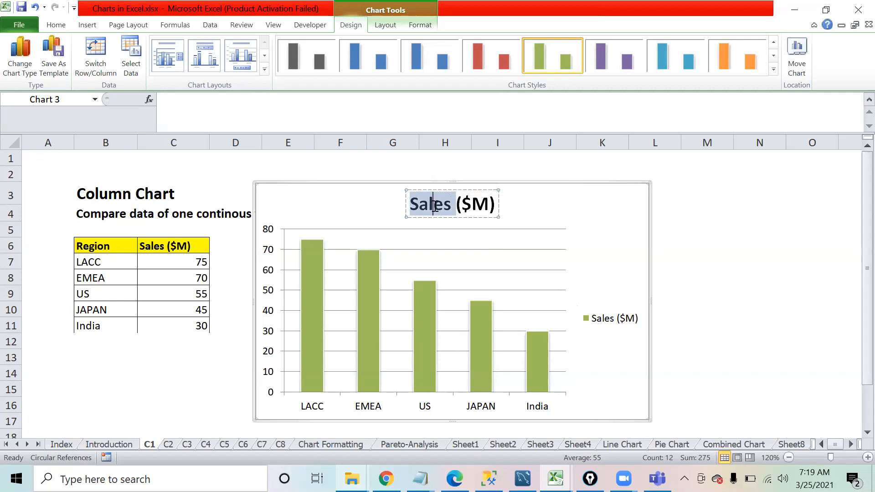
{"action": "key", "text": "BackSpace"}
{"action": "key", "text": "Right"}
{"action": "key", "text": "Right"}
{"action": "key", "text": "Right"}
{"action": "key", "text": "Right"}
{"action": "key", "text": "BackSpace"}
{"action": "key", "text": "BackSpace"}
{"action": "key", "text": "BackSpace"}
{"action": "key", "text": "BackSpace"}
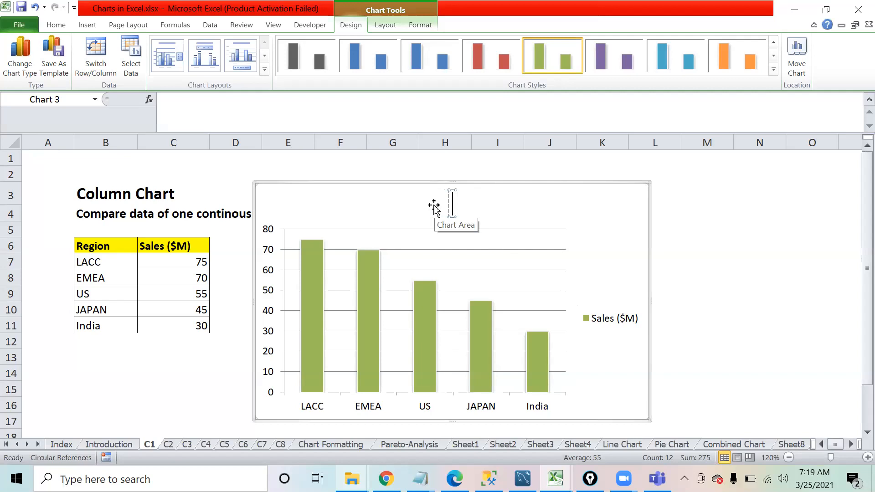
{"action": "type", "text": "Sales by Re"}
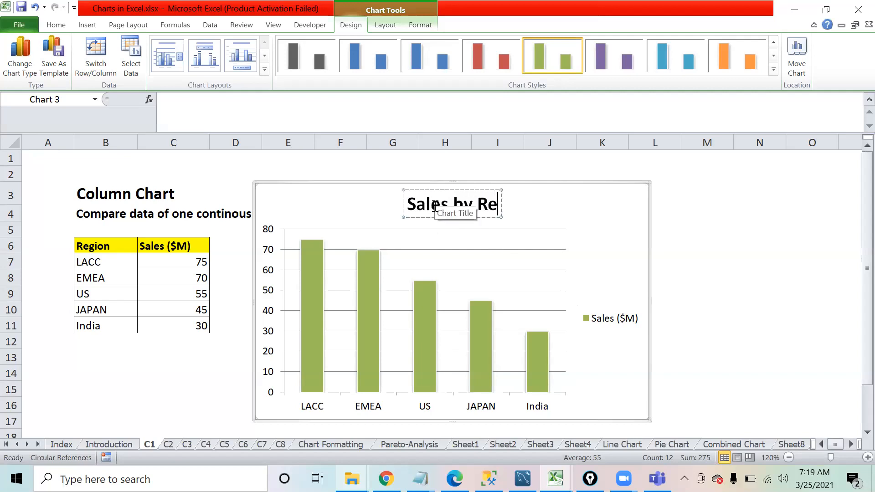
{"action": "type", "text": "gion"}
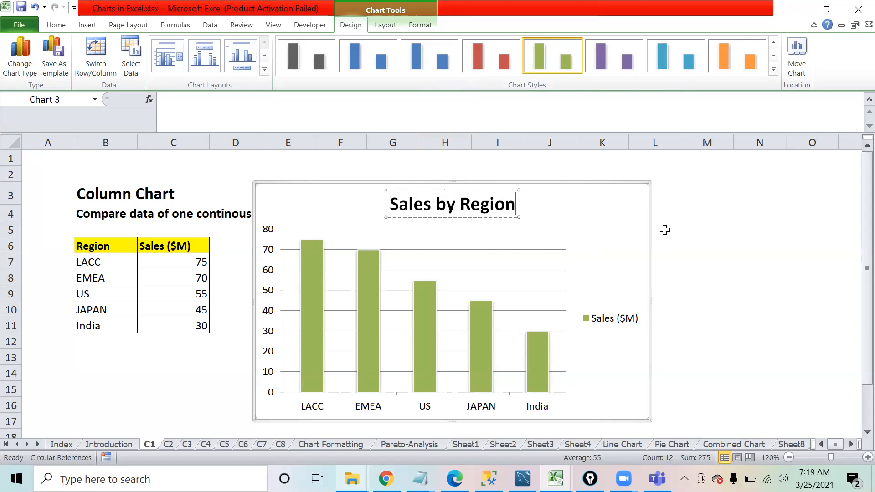
{"action": "left_click", "coordinate": [723, 264]}
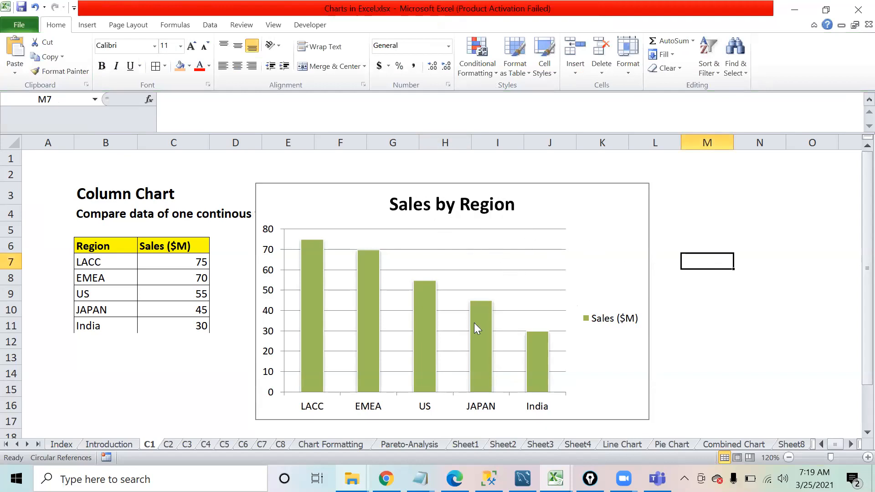
Add data labels at the outside end of the columns in the Sales by Region chart
{"action": "mouse_move", "coordinate": [475, 307]}
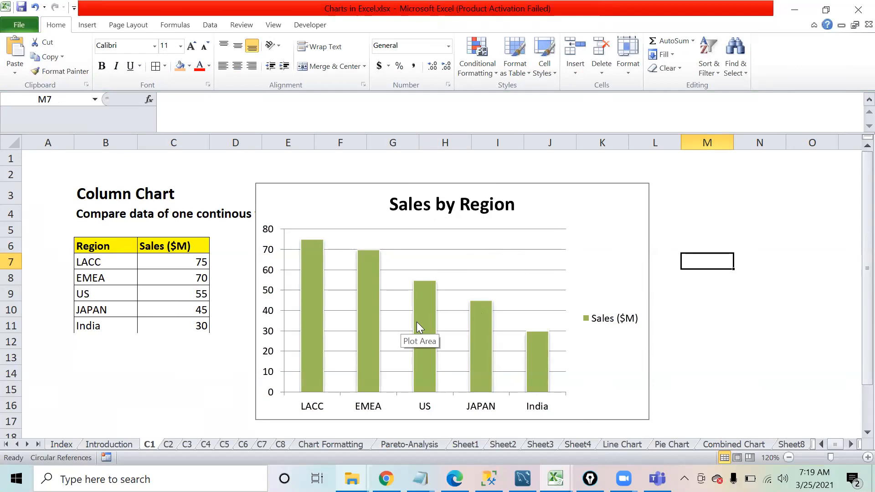
{"action": "mouse_move", "coordinate": [428, 326]}
{"action": "mouse_move", "coordinate": [425, 359]}
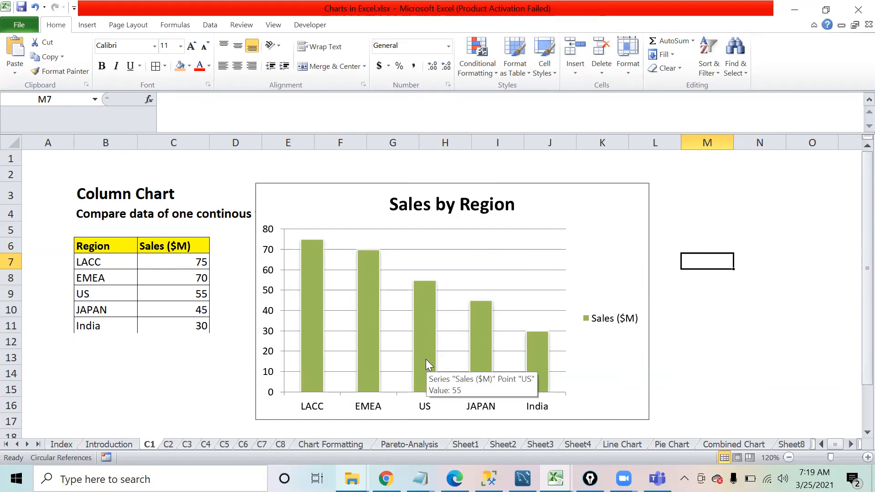
{"action": "left_click", "coordinate": [621, 206]}
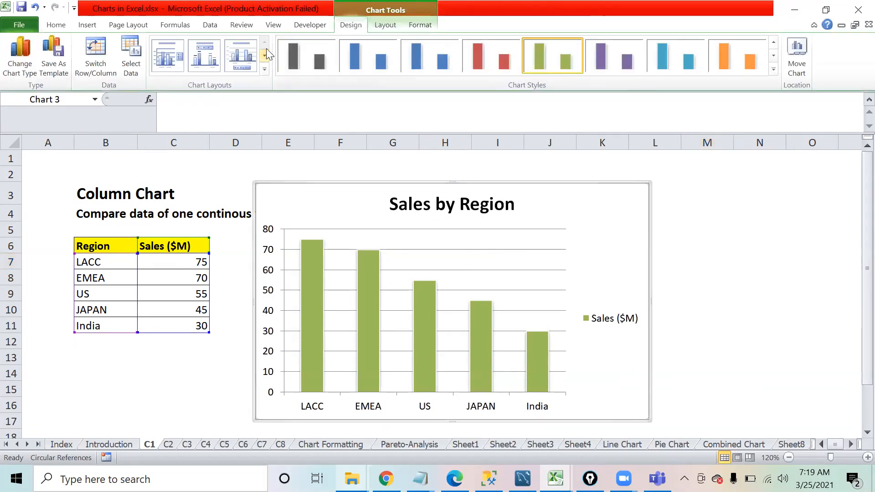
{"action": "left_click", "coordinate": [384, 26]}
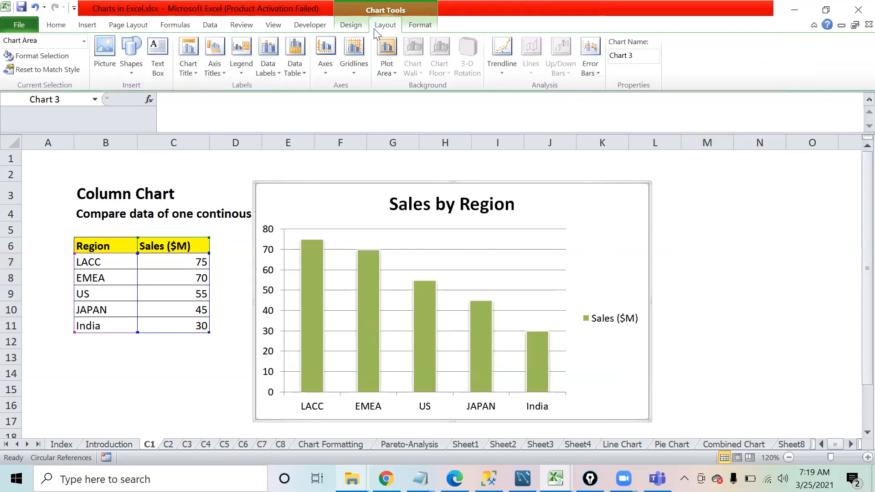
{"action": "left_click", "coordinate": [275, 73]}
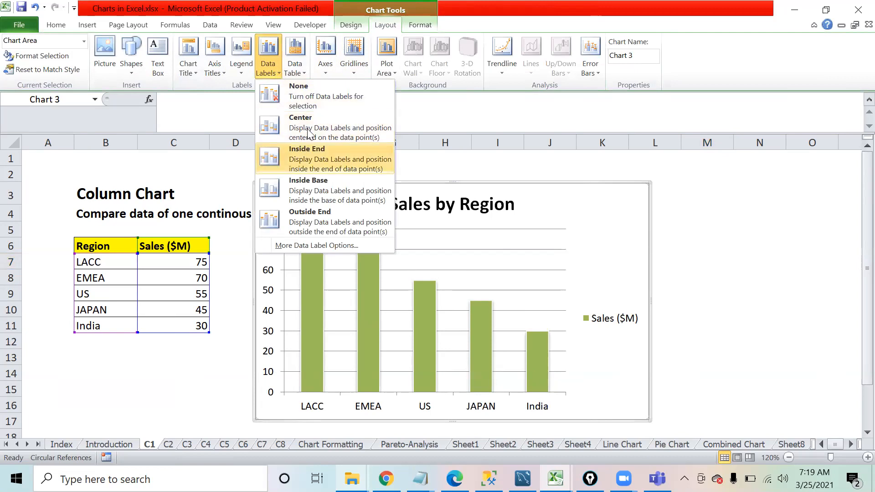
{"action": "left_click", "coordinate": [312, 214]}
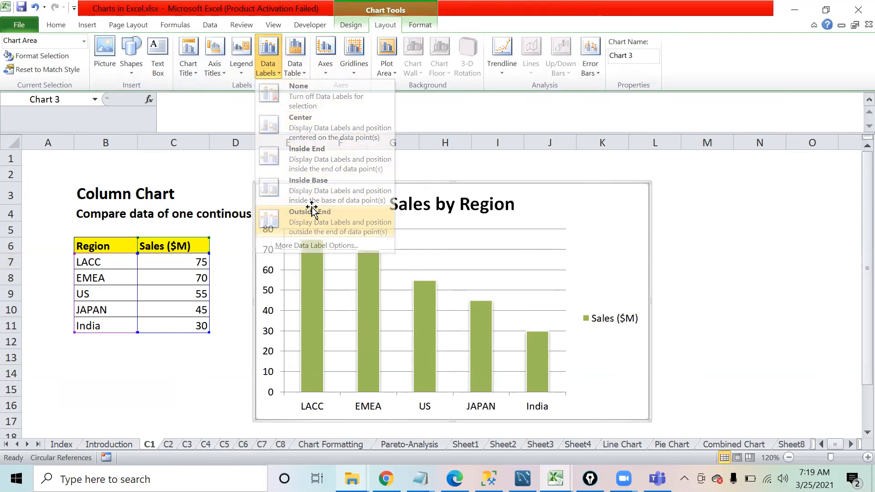
{"action": "left_click", "coordinate": [763, 263]}
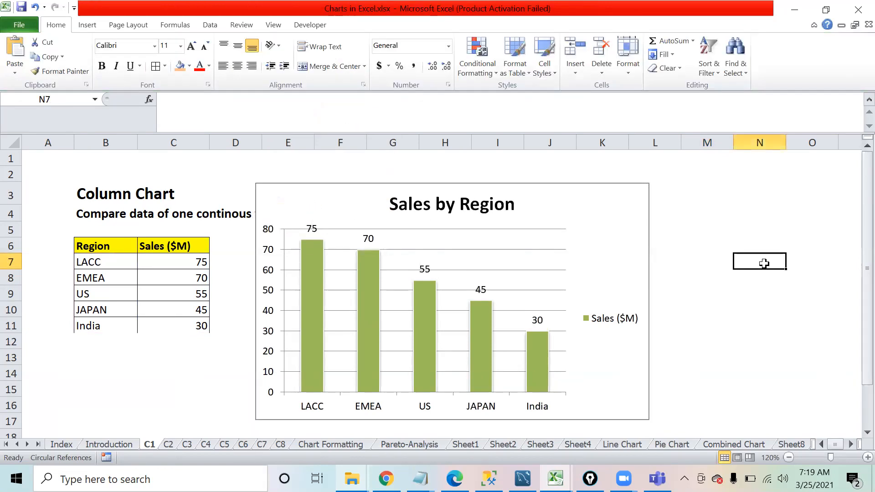
Reduce the chart's data labels to font size 7 and give them a yellow fill
{"action": "left_click", "coordinate": [371, 239]}
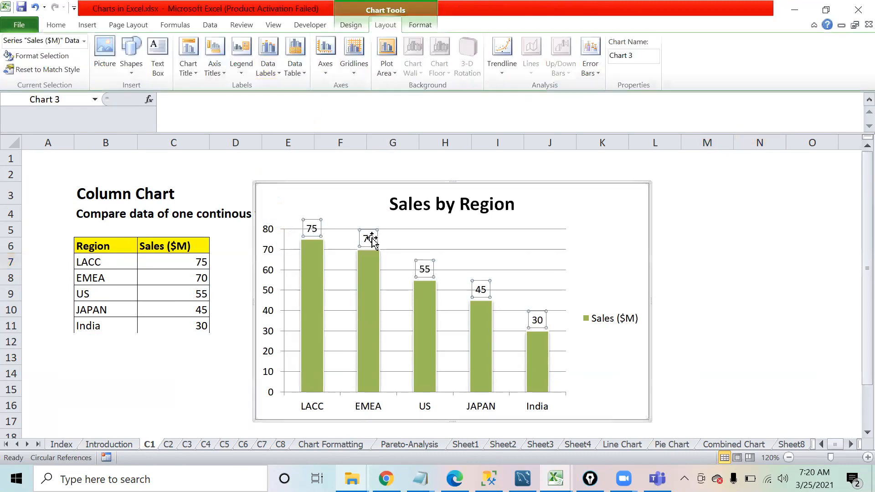
{"action": "left_click", "coordinate": [52, 29]}
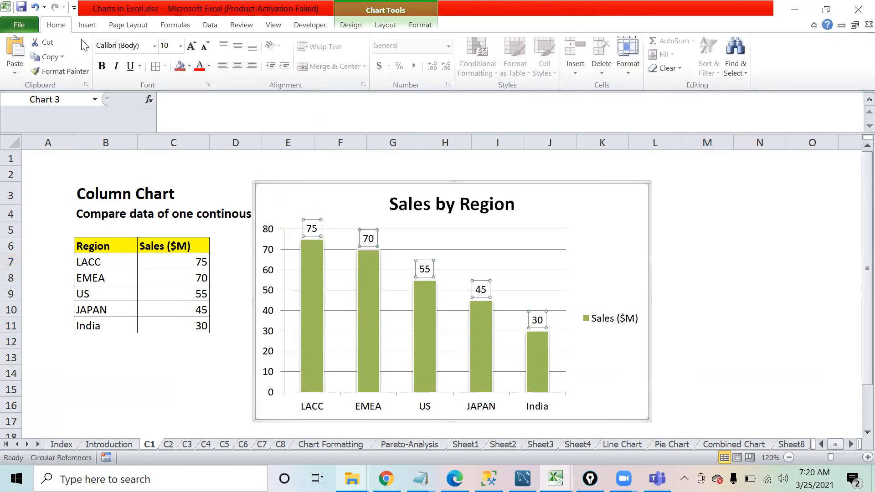
{"action": "left_click", "coordinate": [206, 47]}
{"action": "left_click", "coordinate": [206, 46]}
{"action": "left_click", "coordinate": [206, 47]}
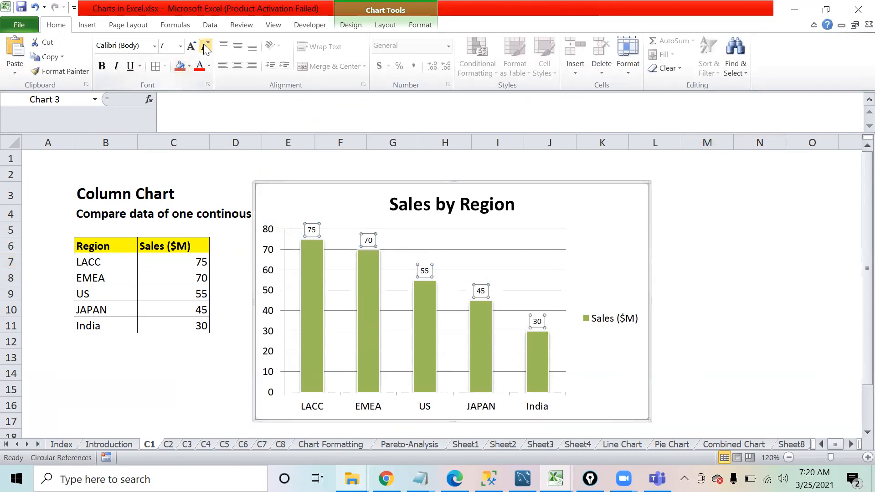
{"action": "left_click", "coordinate": [189, 66]}
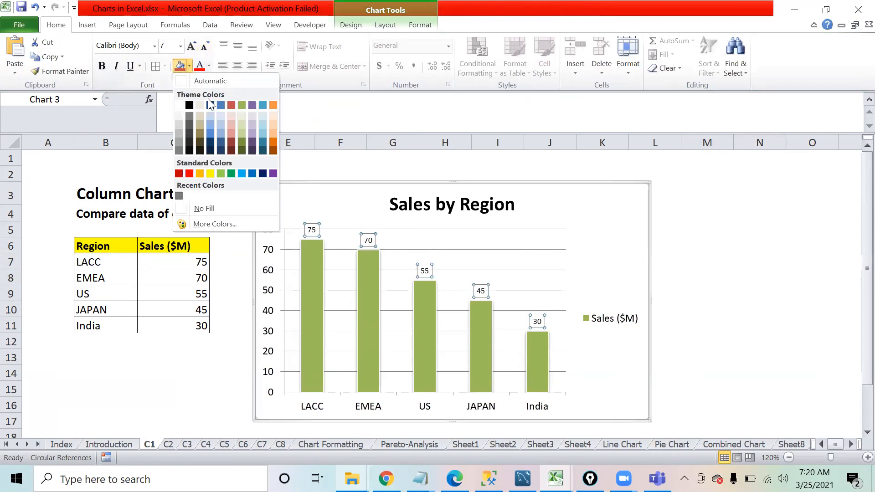
{"action": "left_click", "coordinate": [210, 173]}
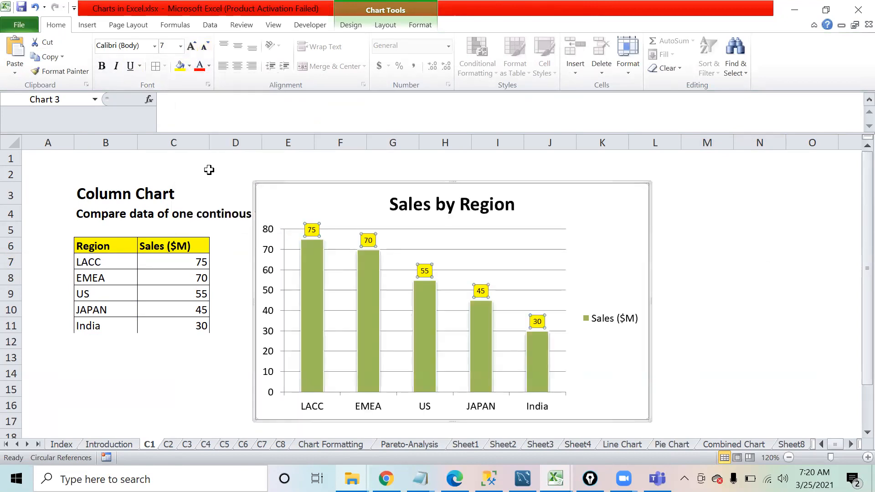
{"action": "left_click", "coordinate": [696, 260]}
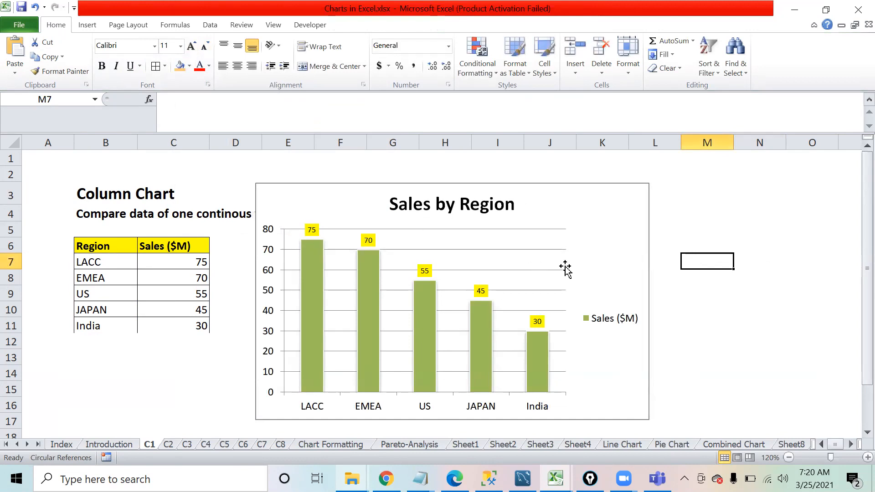
Remove the horizontal gridlines from the Sales by Region chart
{"action": "left_click", "coordinate": [542, 270]}
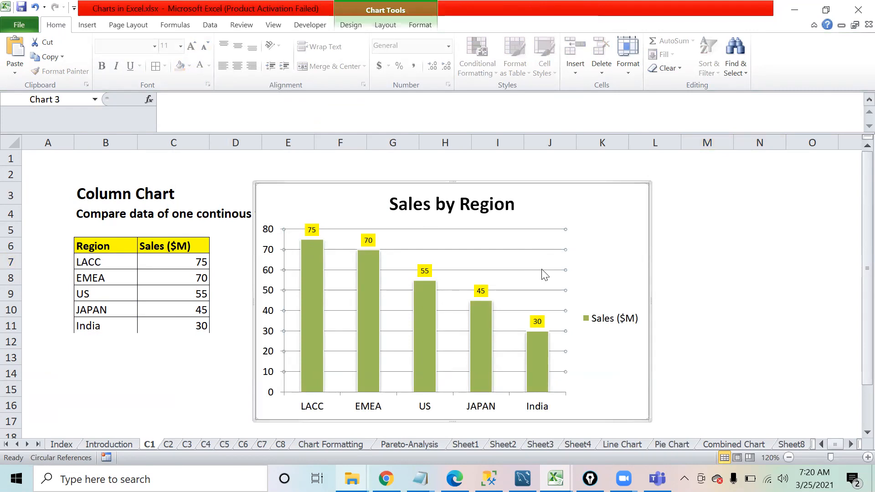
{"action": "left_click", "coordinate": [542, 271]}
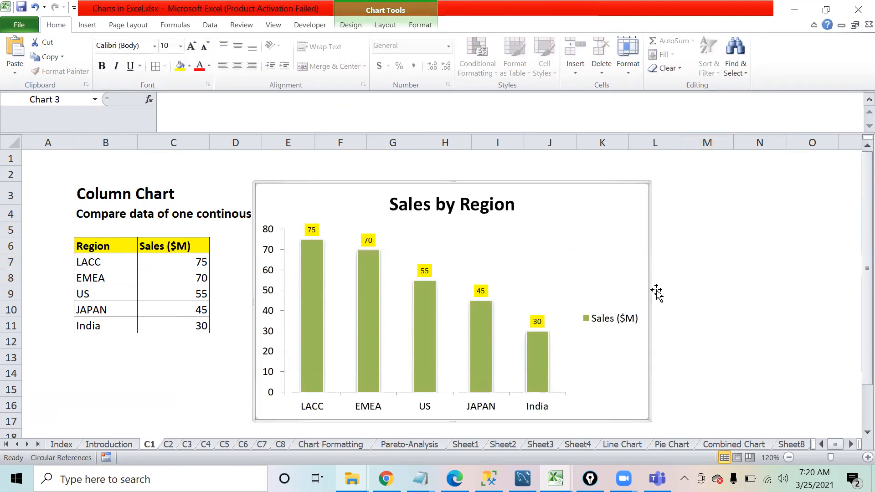
{"action": "left_click", "coordinate": [780, 273]}
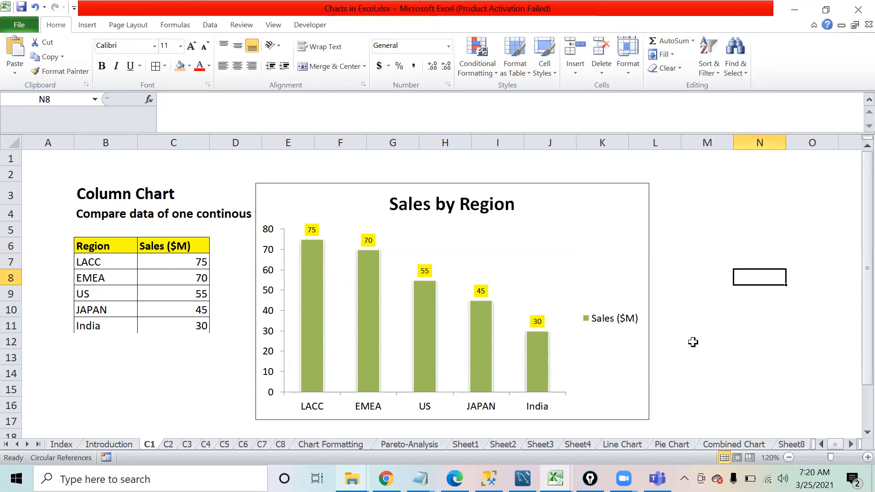
Make the Sales by Region chart slightly narrower and show its legend at the bottom
{"action": "left_click", "coordinate": [643, 416]}
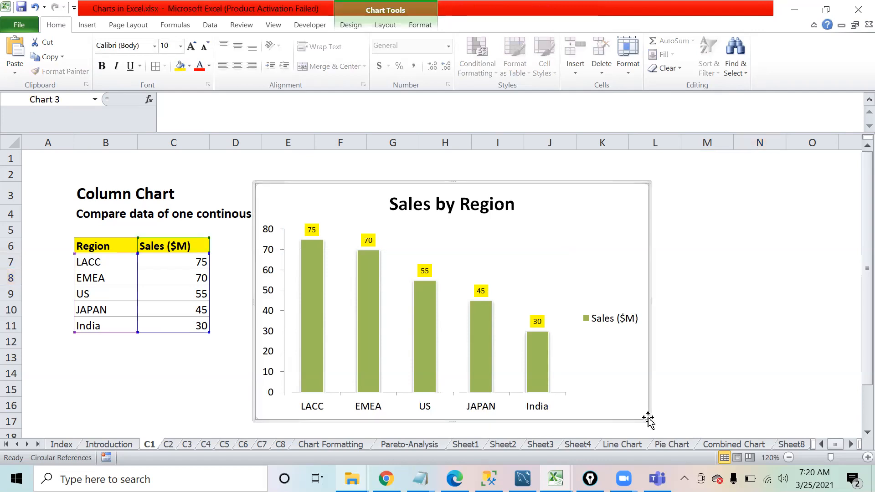
{"action": "left_click_drag", "start_coordinate": [647, 418], "coordinate": [628, 419]}
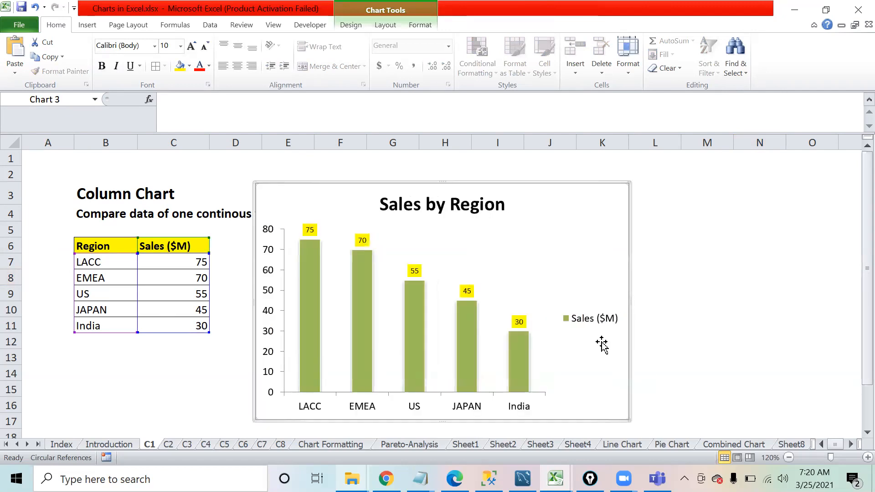
{"action": "left_click", "coordinate": [575, 321]}
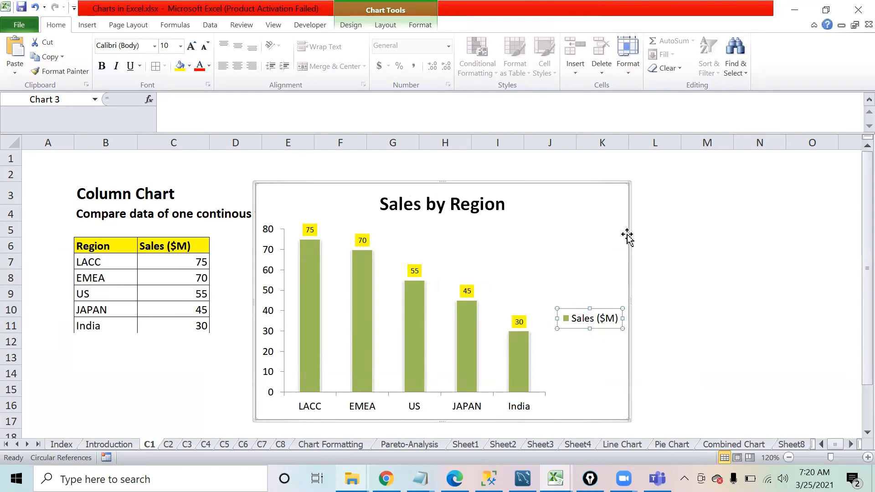
{"action": "left_click", "coordinate": [604, 227]}
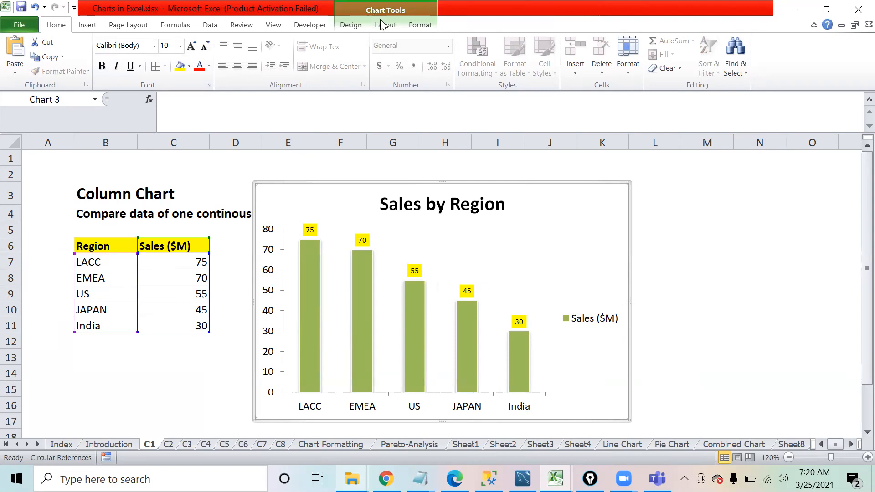
{"action": "left_click", "coordinate": [392, 31]}
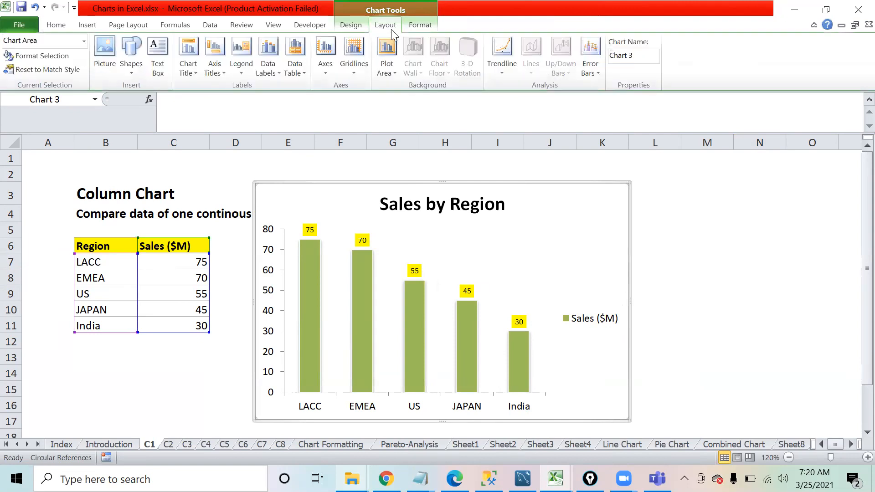
{"action": "left_click", "coordinate": [230, 68]}
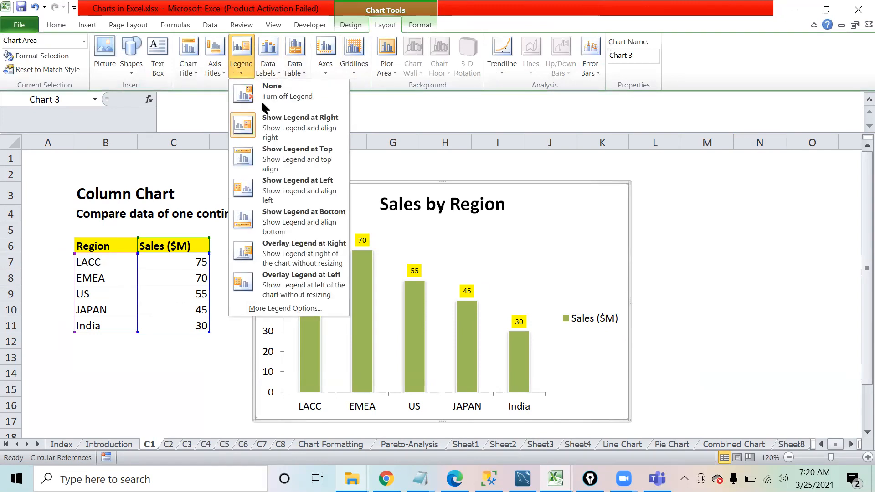
{"action": "left_click", "coordinate": [298, 224]}
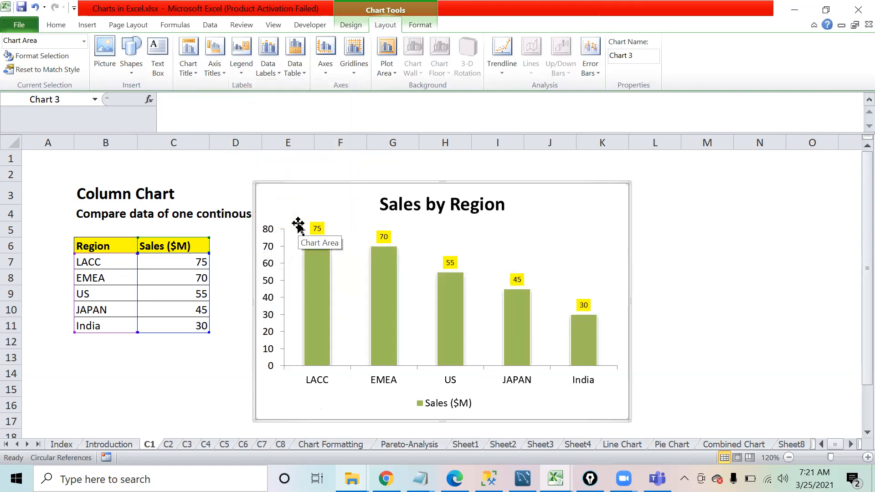
{"action": "left_click", "coordinate": [689, 297]}
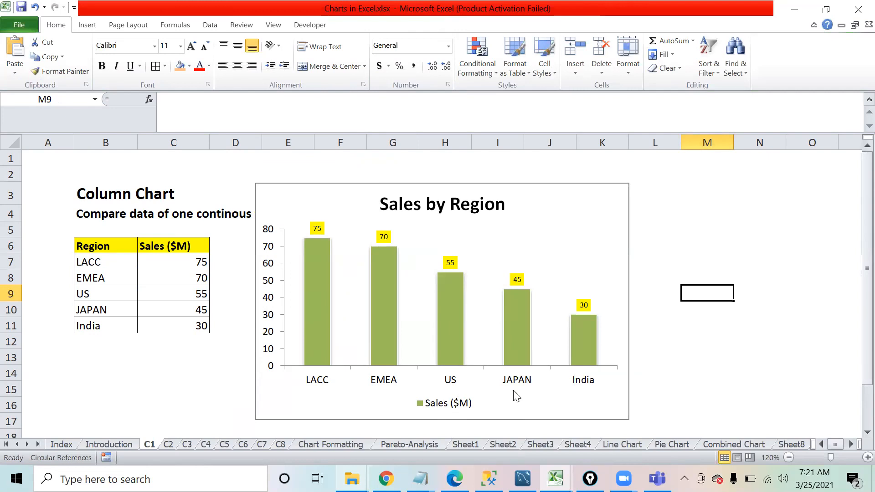
{"action": "key", "text": "ctrl+shift+3"}
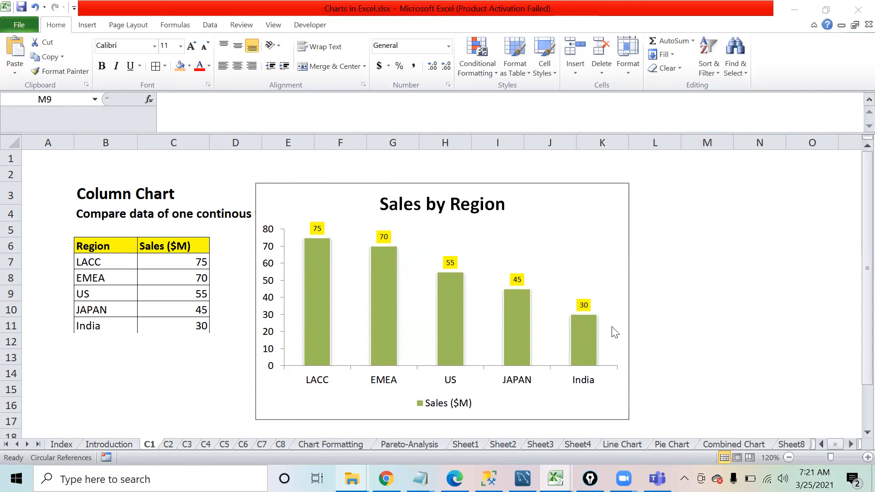
{"action": "left_click", "coordinate": [439, 207]}
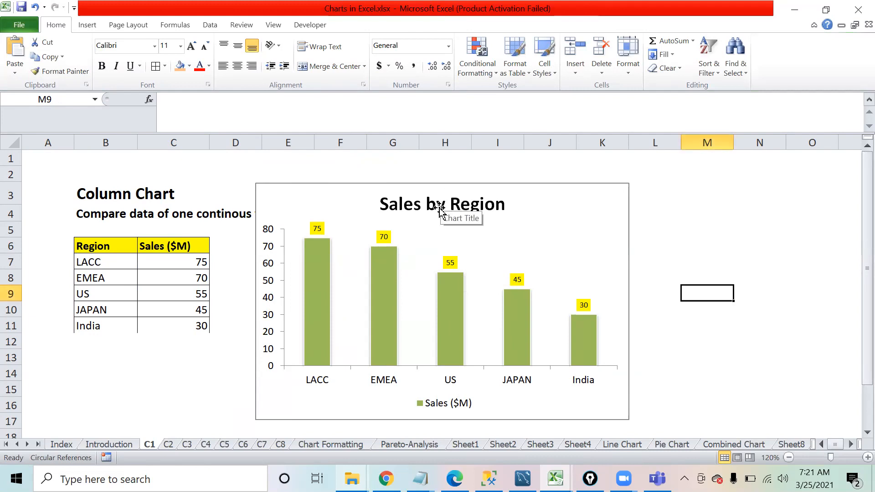
{"action": "left_click", "coordinate": [461, 208]}
{"action": "left_click", "coordinate": [559, 210]}
{"action": "left_click", "coordinate": [688, 213]}
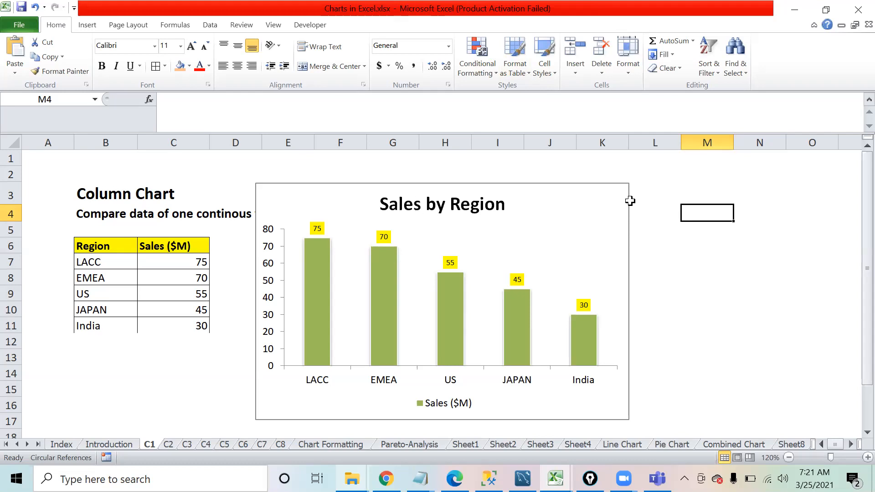
{"action": "mouse_move", "coordinate": [853, 264]}
{"action": "left_mouse_down"}
{"action": "mouse_move", "coordinate": [853, 289]}
{"action": "mouse_move", "coordinate": [853, 262]}
{"action": "left_mouse_up"}
{"action": "left_click", "coordinate": [596, 199]}
{"action": "left_click", "coordinate": [682, 213]}
{"action": "left_click", "coordinate": [192, 340]}
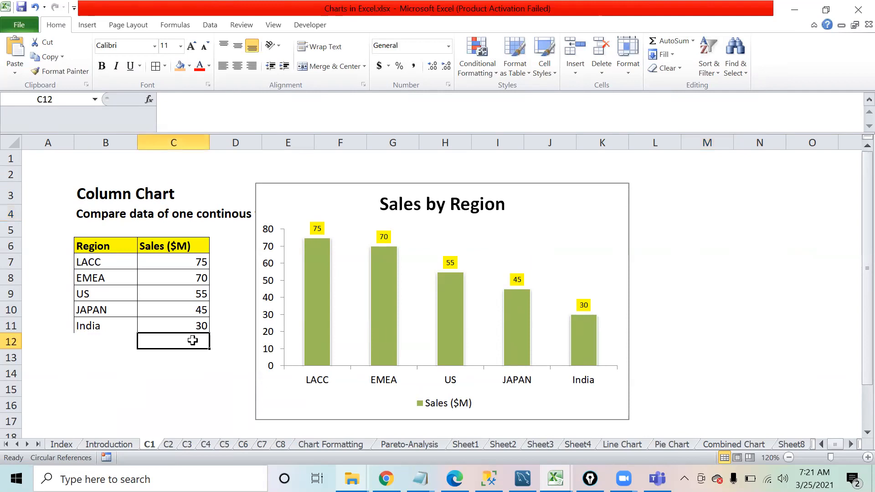
Copy the Region and Sales ($M) table in B6:C11 on sheet C1
{"action": "left_click_drag", "start_coordinate": [94, 250], "coordinate": [184, 328]}
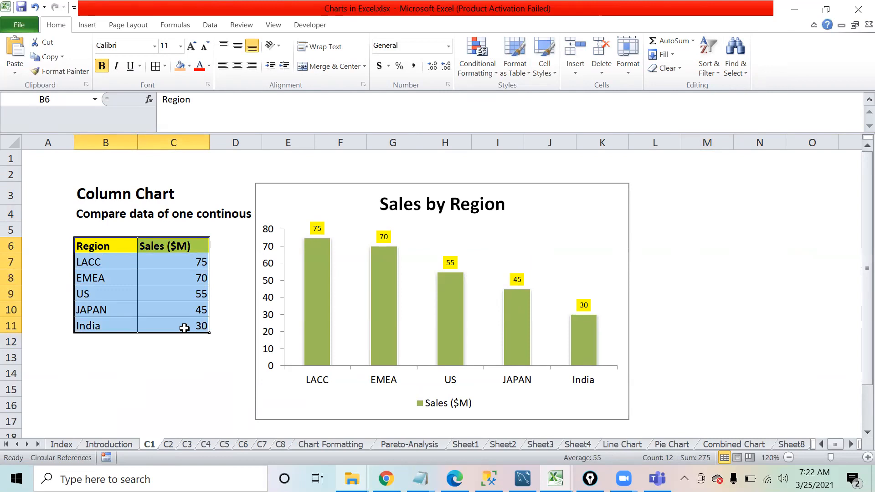
{"action": "key", "text": "ctrl+c"}
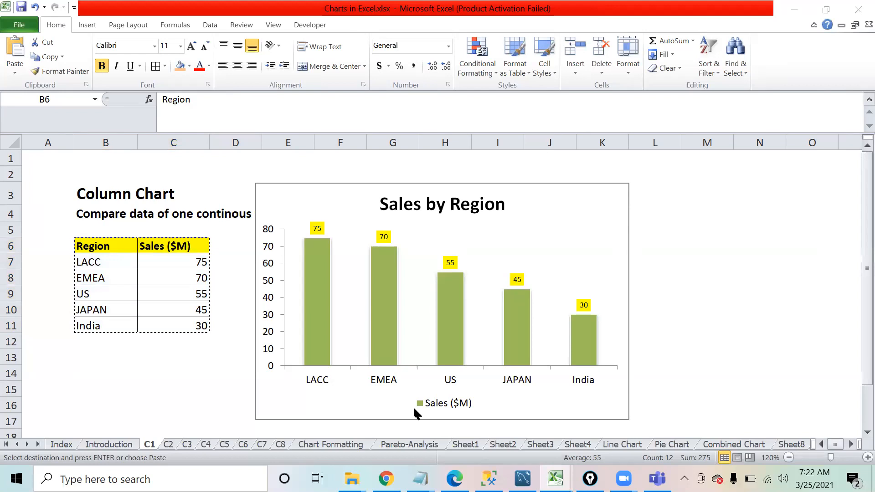
{"action": "key", "text": "XF86MonBrightnessDown"}
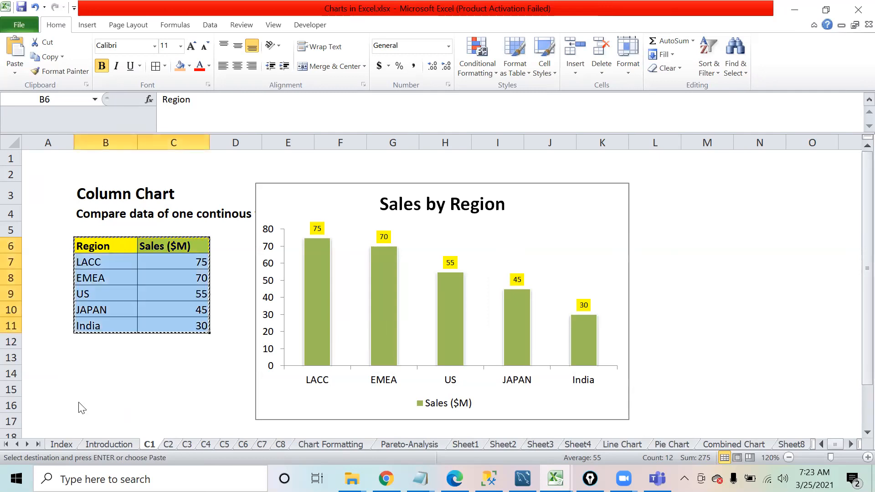
Delete all three existing charts from sheet C2, keeping only the Region, Q1 and Q2 table
{"action": "key", "text": "ctrl+Page_Down"}
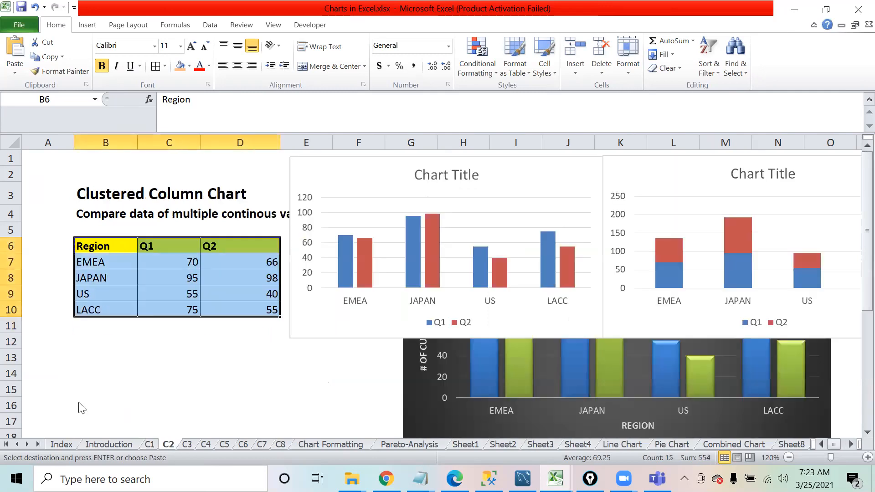
{"action": "left_click", "coordinate": [311, 175]}
{"action": "key", "text": "Delete"}
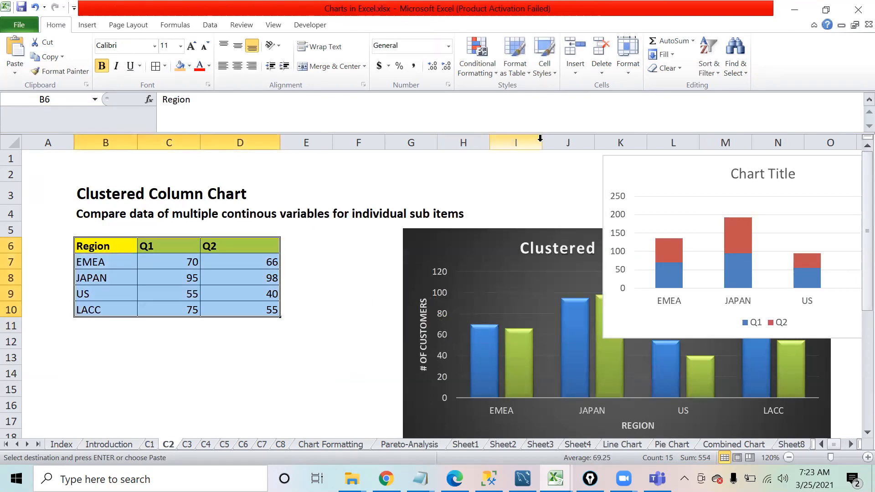
{"action": "left_click", "coordinate": [632, 184]}
{"action": "double_click", "coordinate": [632, 183]}
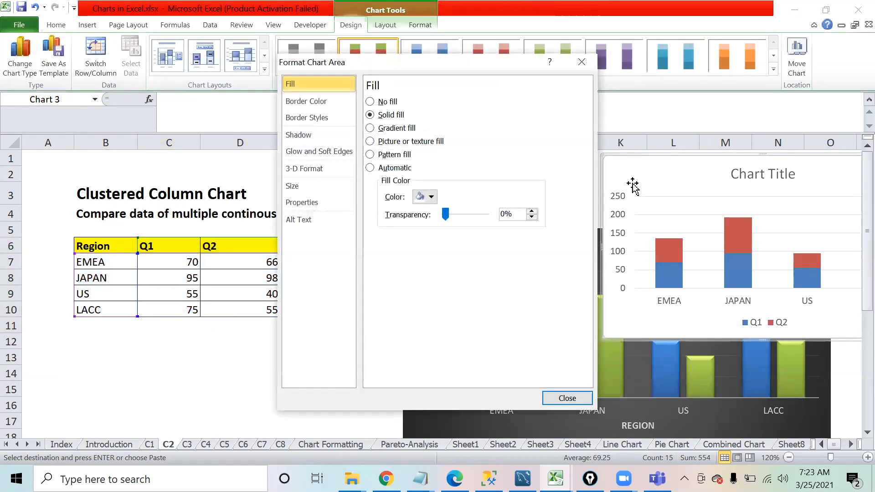
{"action": "key", "text": "Escape"}
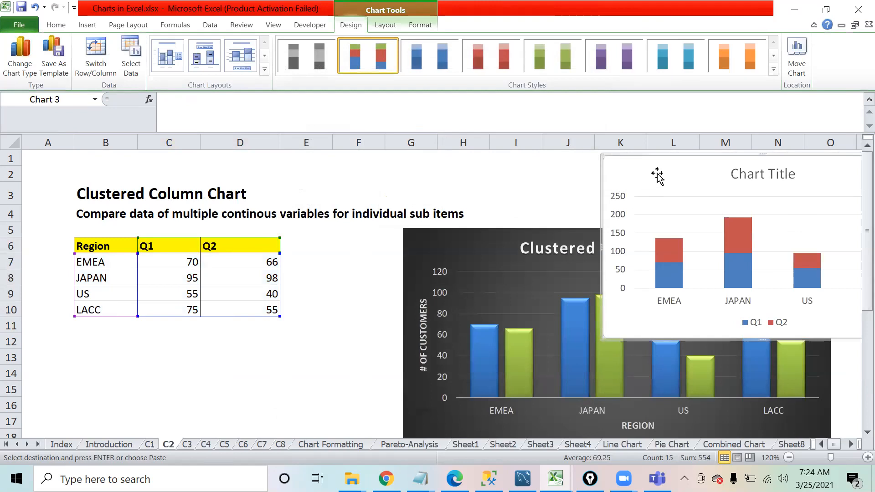
{"action": "key", "text": "Delete"}
{"action": "left_click", "coordinate": [763, 250]}
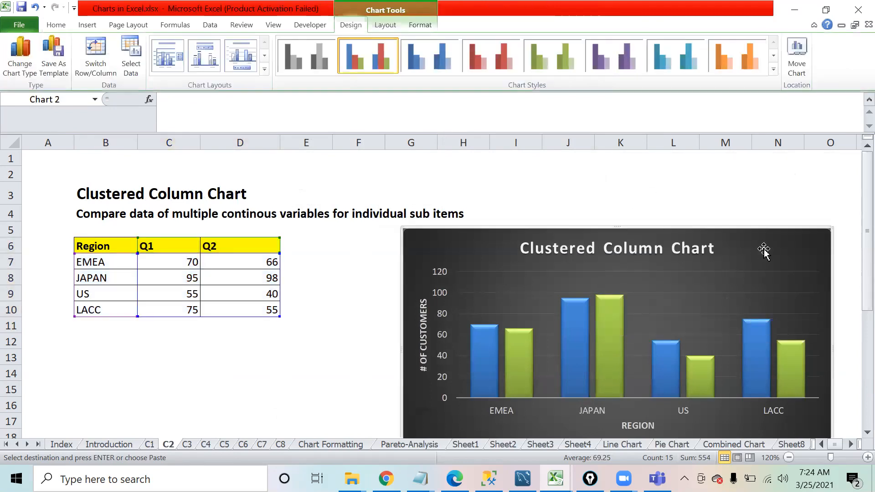
{"action": "key", "text": "Delete"}
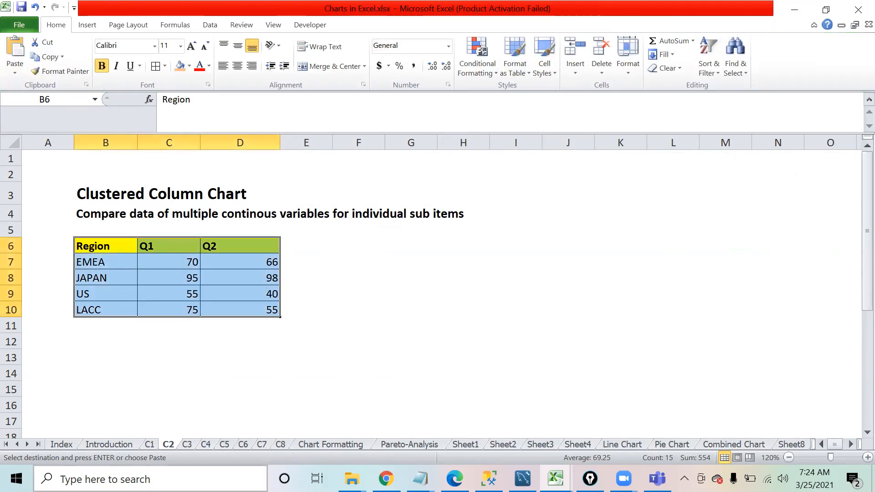
Revisit the column chart on sheet C1, then examine the clustered column description and the Q1 and Q2 data by region on sheet C2
{"action": "key", "text": "ctrl+Page_Up"}
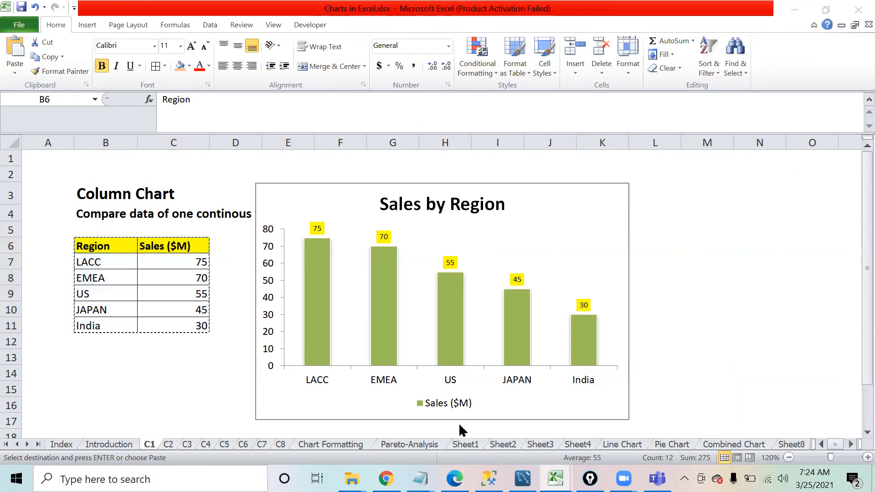
{"action": "left_click", "coordinate": [355, 459]}
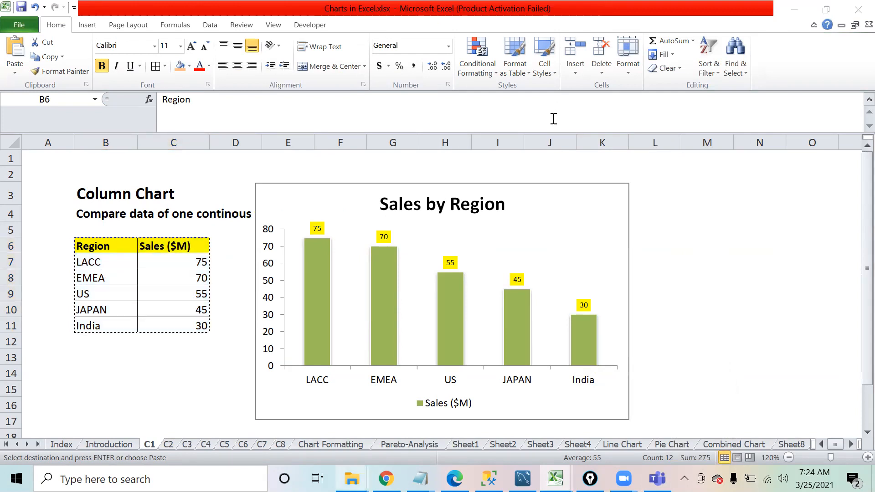
{"action": "left_click", "coordinate": [169, 445]}
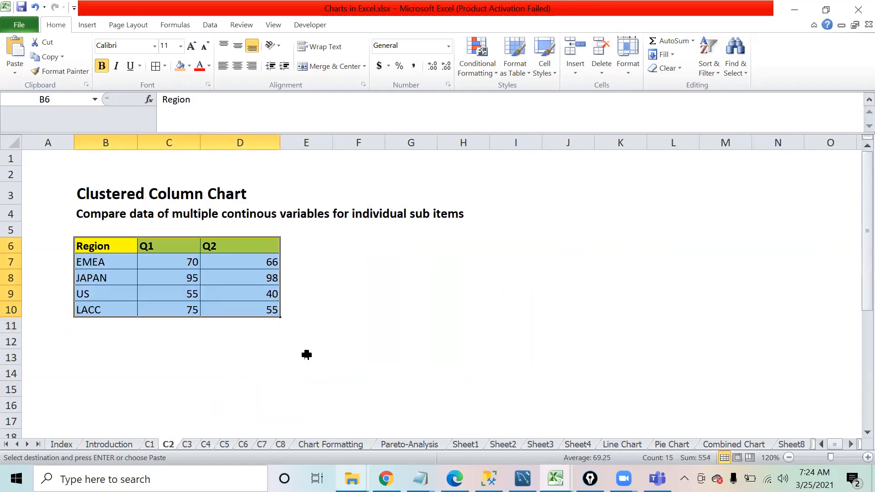
{"action": "left_click", "coordinate": [345, 325]}
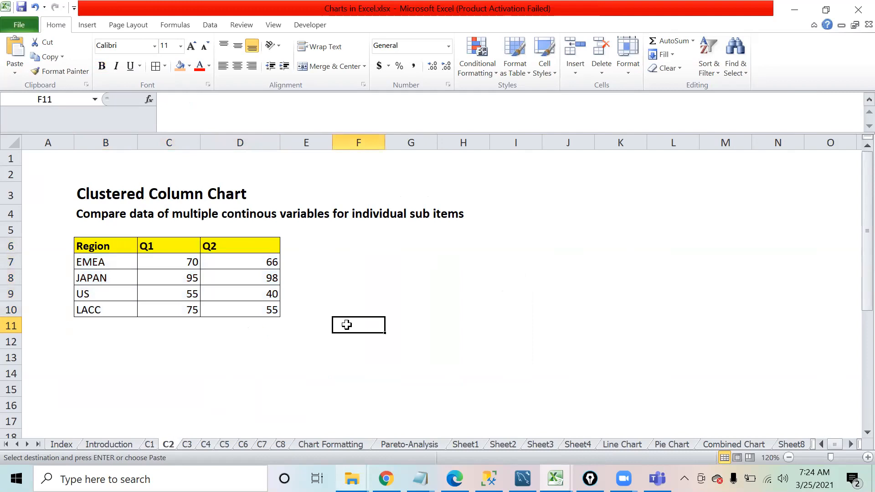
{"action": "left_click", "coordinate": [152, 275]}
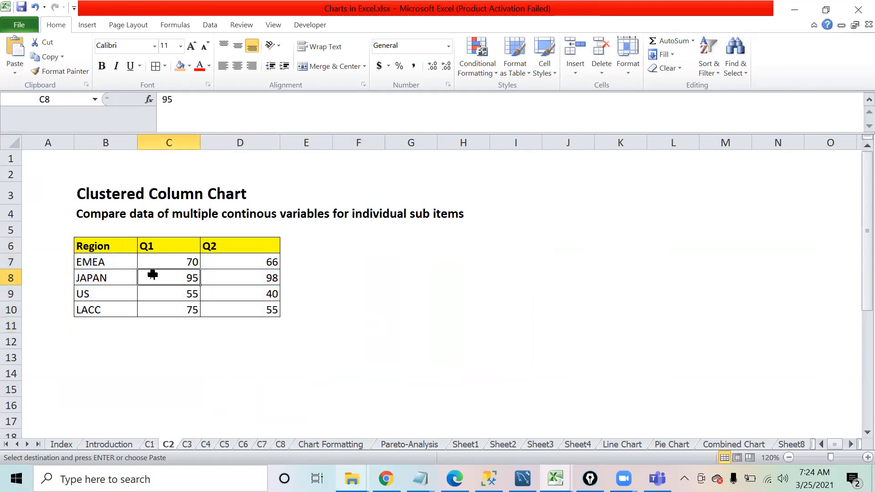
{"action": "left_click", "coordinate": [101, 215]}
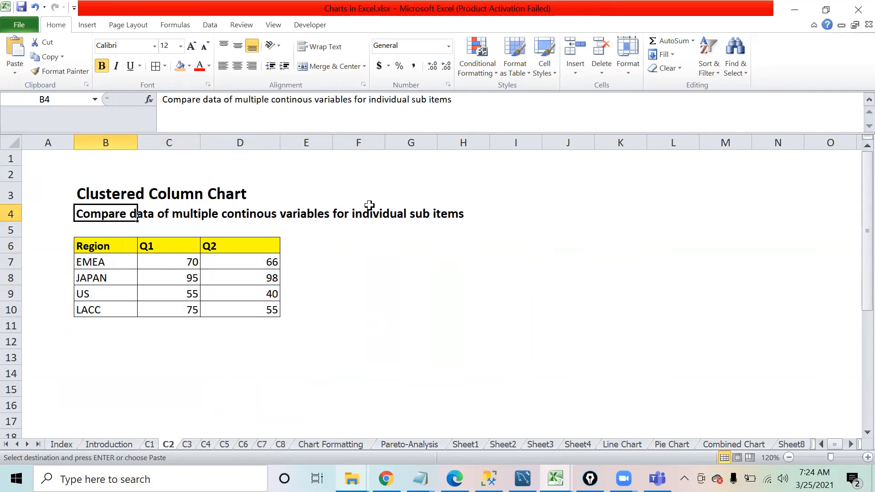
{"action": "left_click", "coordinate": [111, 260]}
{"action": "left_click", "coordinate": [110, 292]}
{"action": "left_click_drag", "start_coordinate": [163, 252], "coordinate": [232, 306]}
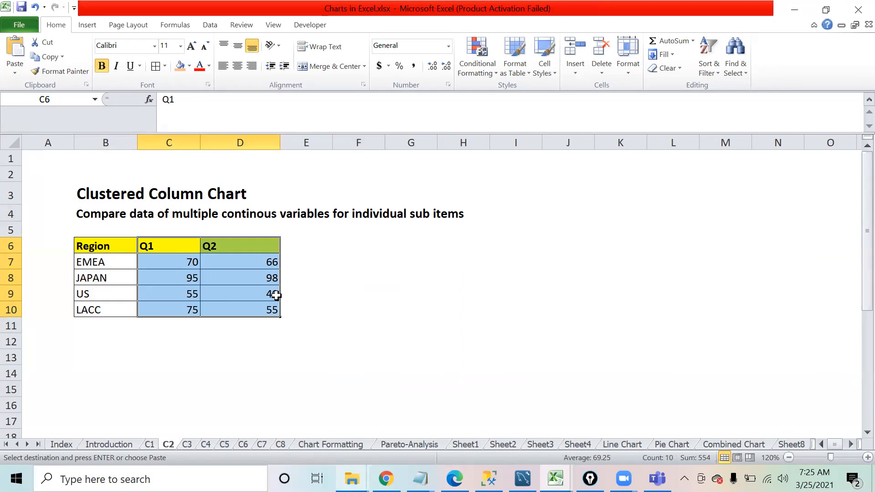
Insert a 2-D clustered column chart from the Region, Q1 and Q2 table in B6:D10 and place it beside the table
{"action": "key", "text": "Left"}
{"action": "key", "text": "ctrl+shift+Right"}
{"action": "key", "text": "ctrl+shift+Down"}
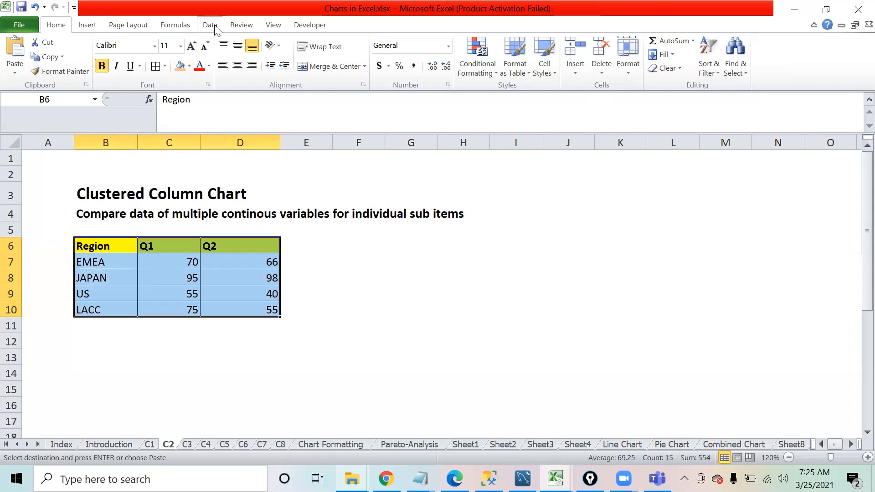
{"action": "left_click", "coordinate": [87, 25]}
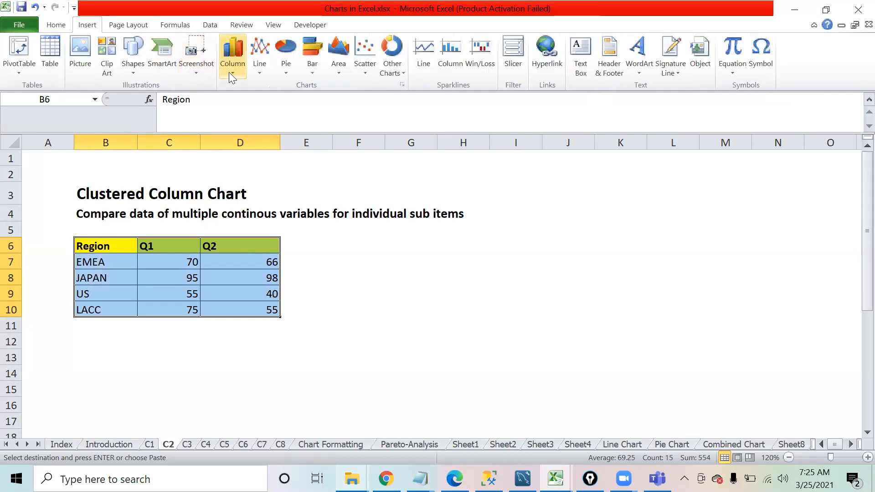
{"action": "left_click", "coordinate": [230, 59]}
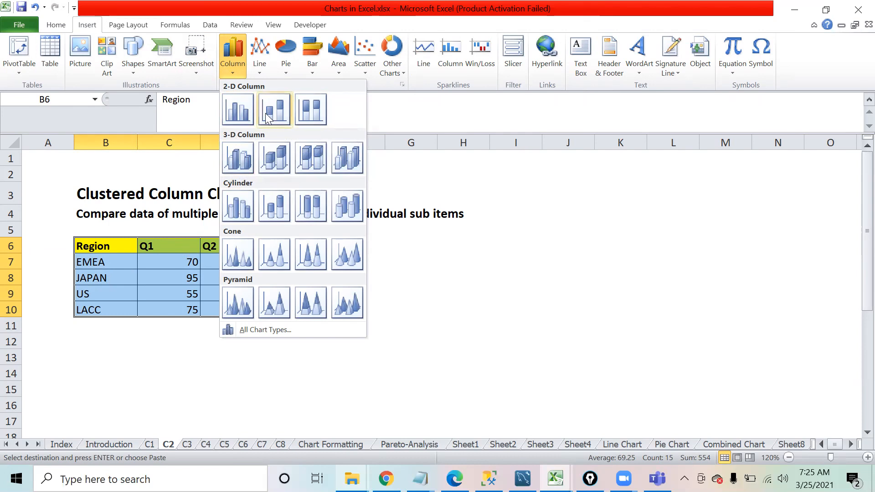
{"action": "left_click", "coordinate": [232, 112]}
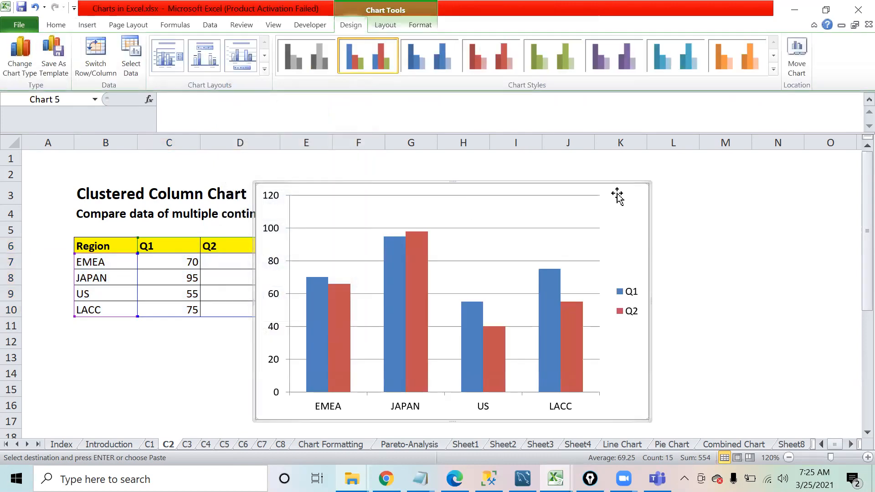
{"action": "left_click_drag", "start_coordinate": [617, 191], "coordinate": [708, 167]}
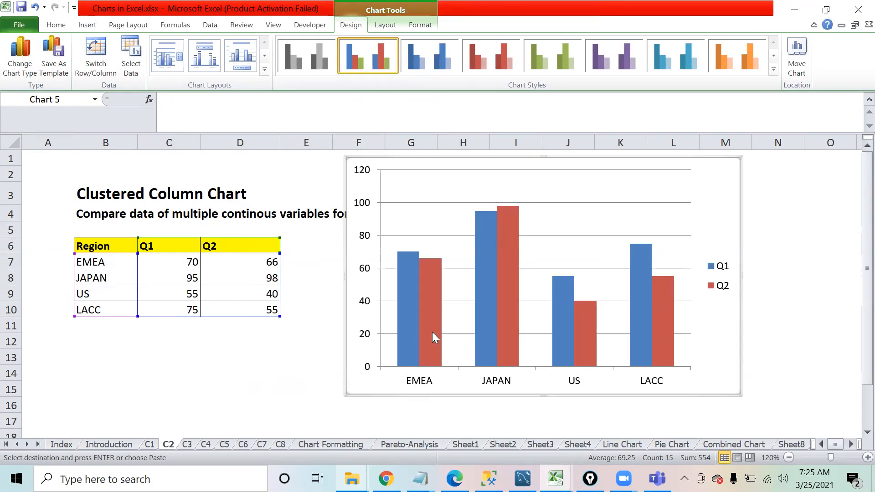
{"action": "mouse_move", "coordinate": [508, 334]}
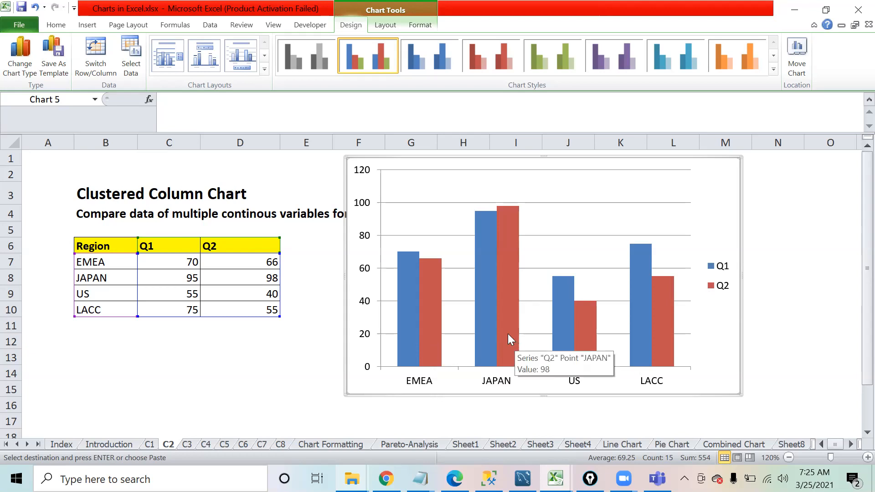
{"action": "mouse_move", "coordinate": [590, 337]}
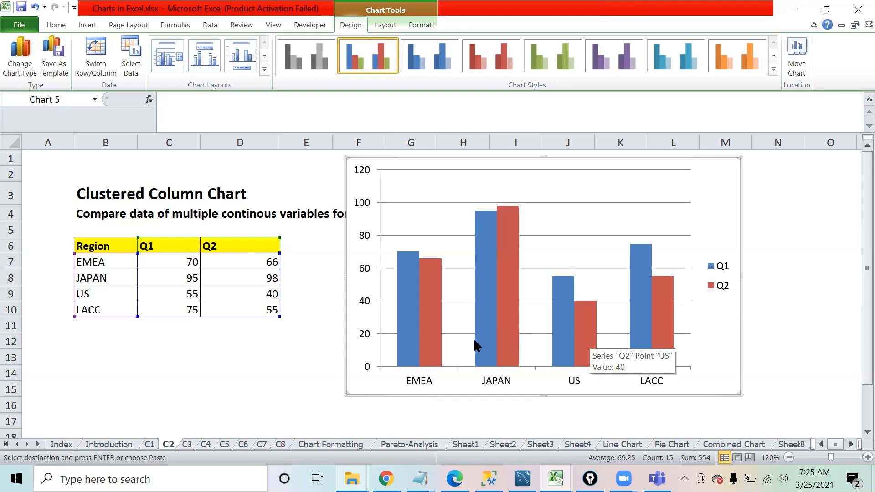
Copy the Region, Q1 and Q2 table in B6:D10 on sheet C2
{"action": "left_click", "coordinate": [115, 243]}
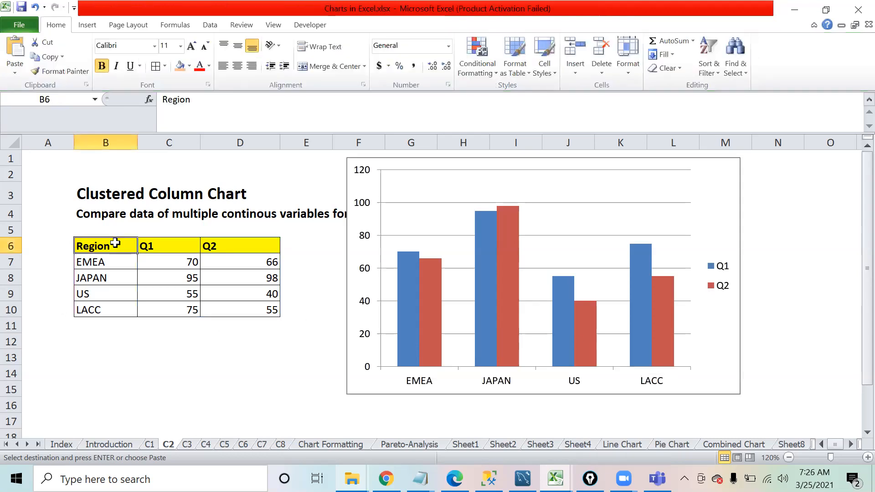
{"action": "key", "text": "ctrl+shift+Right"}
{"action": "key", "text": "ctrl+shift+Down"}
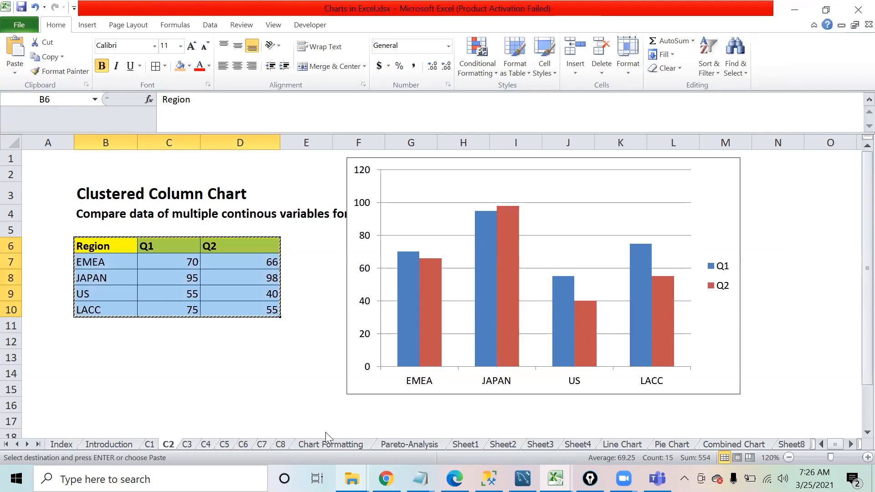
{"action": "key", "text": "alt+Tab"}
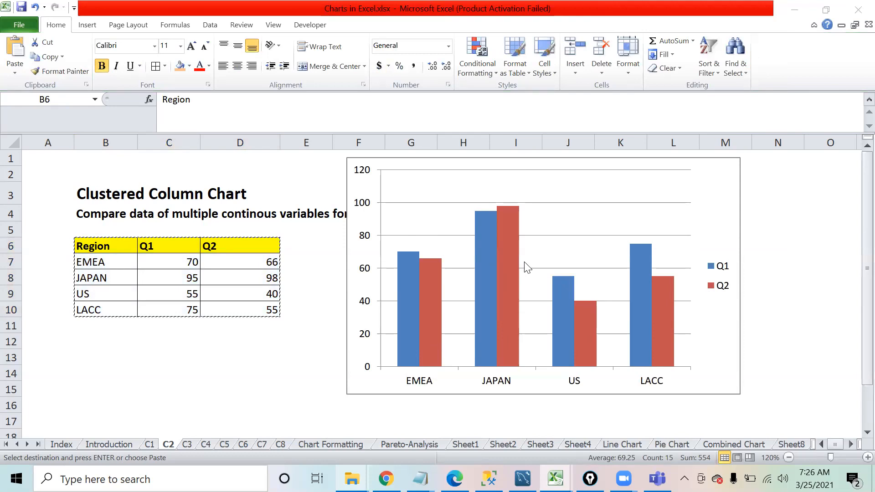
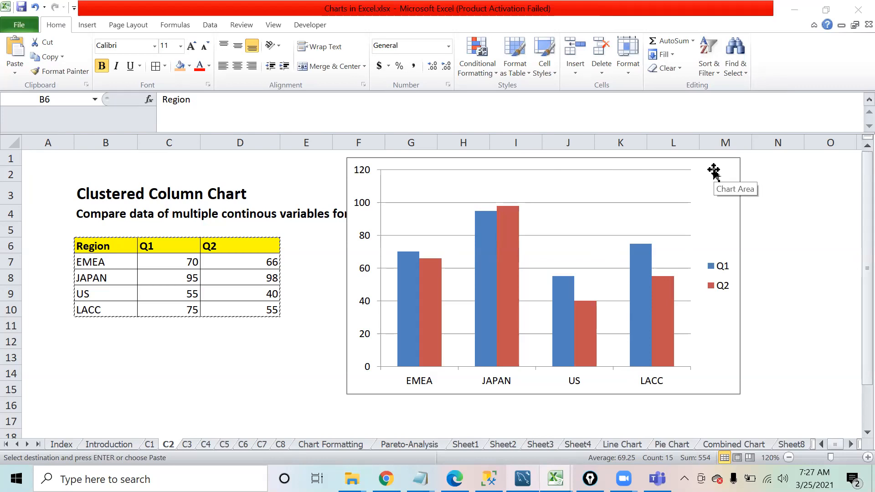
{"action": "key", "text": "ctrl+a"}
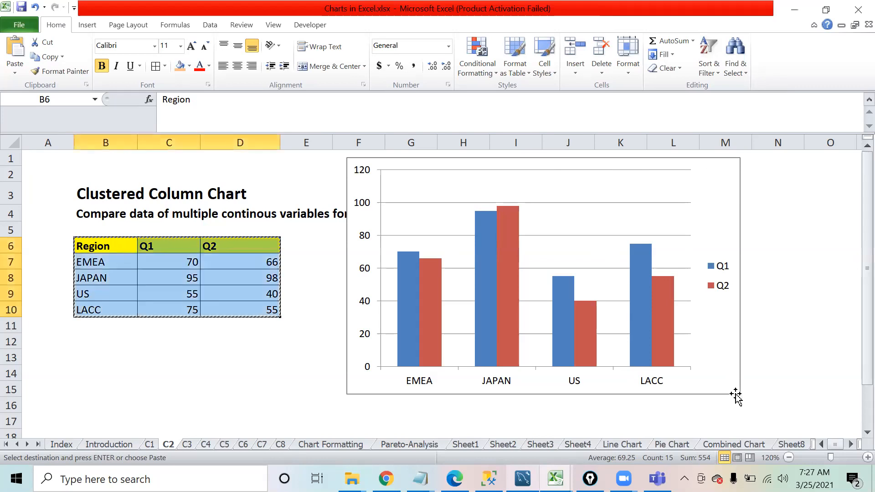
Shrink the clustered column chart to span roughly columns F to K and rows 1 to 8, and clear the copy marquee
{"action": "left_click", "coordinate": [728, 390]}
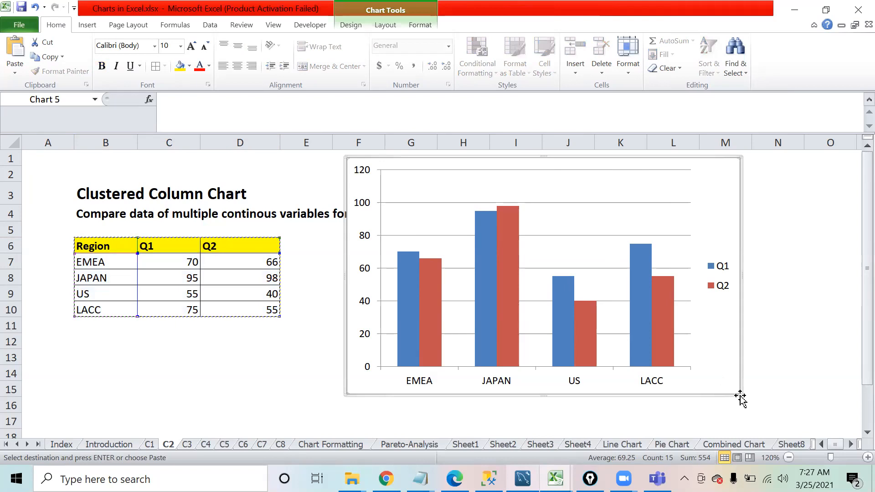
{"action": "left_click_drag", "start_coordinate": [738, 393], "coordinate": [635, 283]}
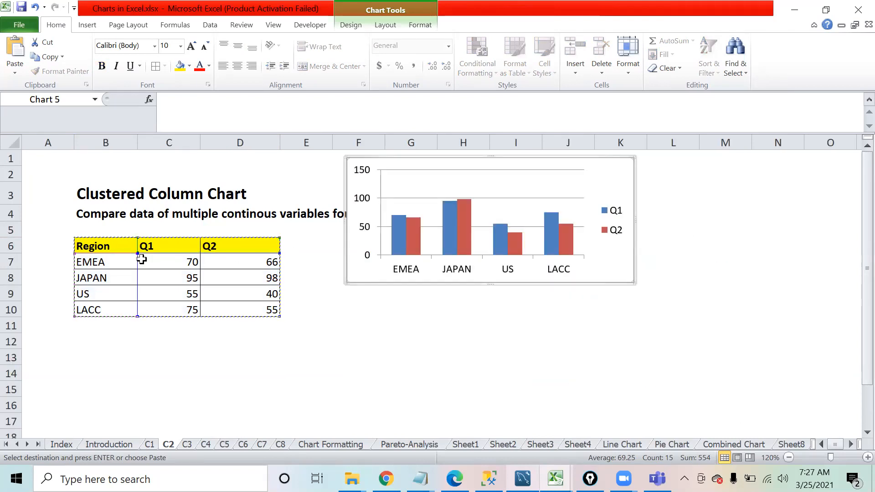
{"action": "key", "text": "Escape"}
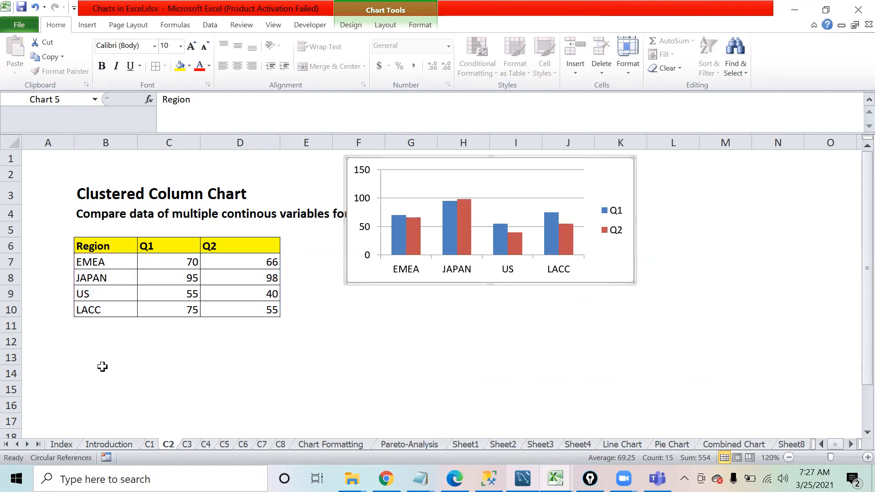
Insert a 2-D stacked column chart from the Region, Q1 and Q2 table in B6:D10
{"action": "left_click", "coordinate": [102, 366]}
{"action": "left_click", "coordinate": [100, 248]}
{"action": "left_click_drag", "start_coordinate": [100, 249], "coordinate": [235, 307]}
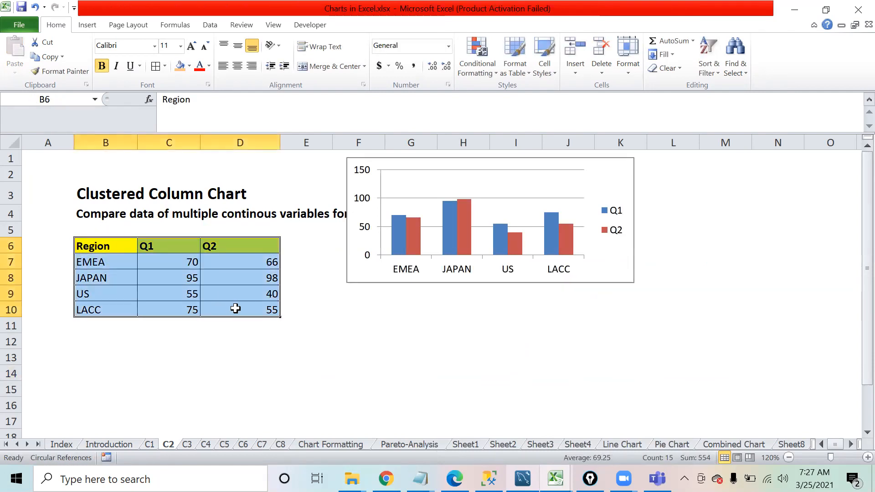
{"action": "left_click", "coordinate": [87, 25]}
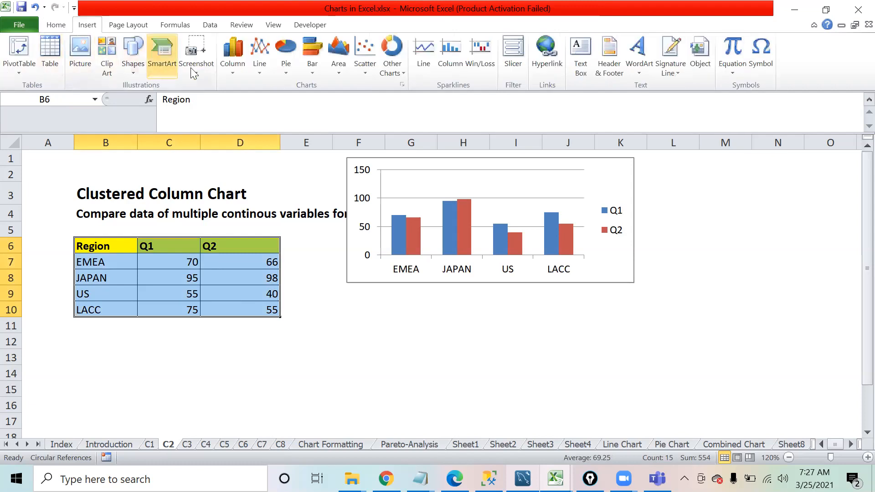
{"action": "left_click", "coordinate": [225, 70]}
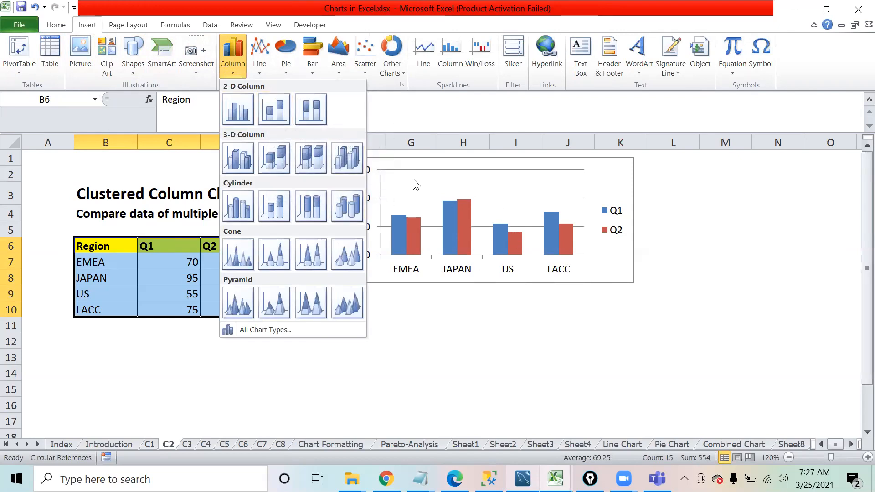
{"action": "left_click", "coordinate": [275, 105]}
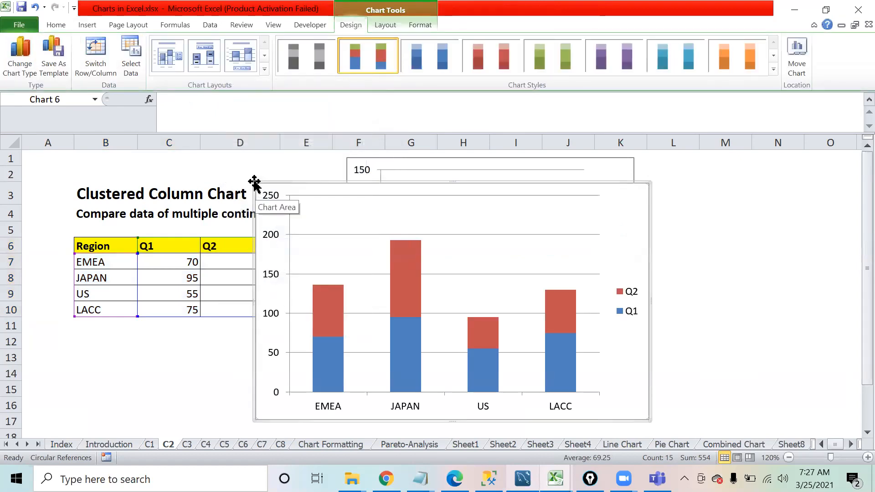
Shrink the stacked column chart and align it directly below the clustered column chart, spanning roughly columns F to K and rows 9 to 16
{"action": "left_click_drag", "start_coordinate": [254, 182], "coordinate": [382, 271]}
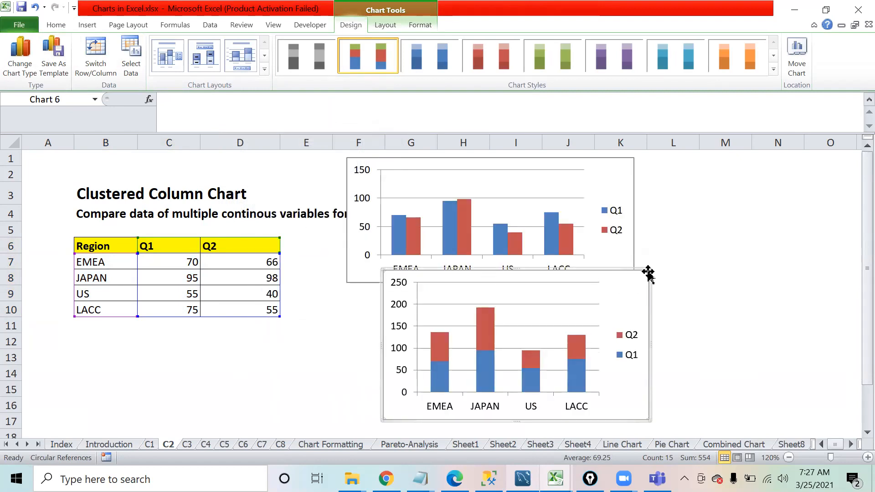
{"action": "left_click_drag", "start_coordinate": [648, 272], "coordinate": [635, 292]}
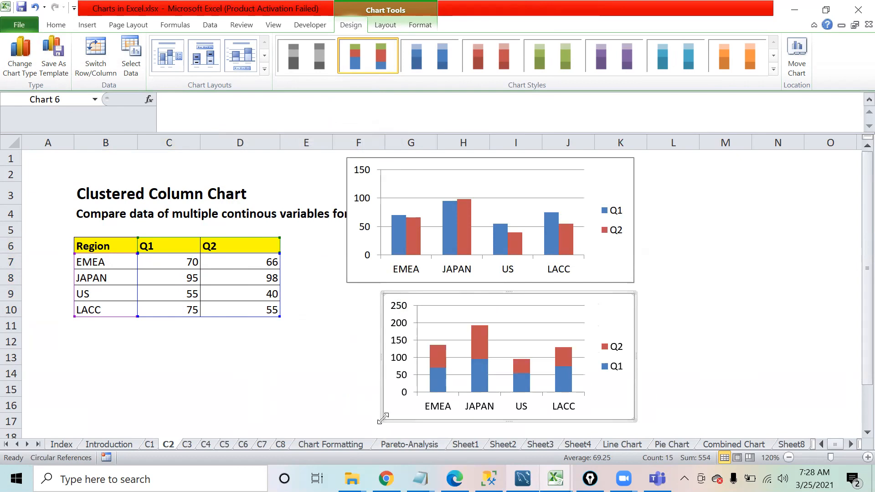
{"action": "left_click_drag", "start_coordinate": [380, 418], "coordinate": [348, 418]}
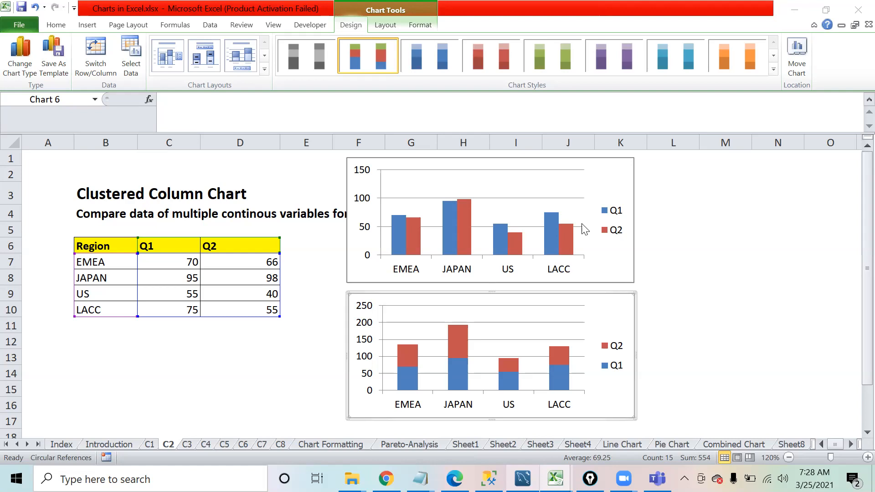
Annotate the clustered column chart with a check mark, freehand circles around the EMEA columns and curves linking the columns across regions
{"action": "left_click_drag", "start_coordinate": [593, 184], "coordinate": [603, 184]}
{"action": "mouse_move", "coordinate": [407, 206]}
{"action": "left_mouse_down"}
{"action": "mouse_move", "coordinate": [380, 230]}
{"action": "mouse_move", "coordinate": [408, 273]}
{"action": "mouse_move", "coordinate": [430, 235]}
{"action": "mouse_move", "coordinate": [409, 207]}
{"action": "left_mouse_up"}
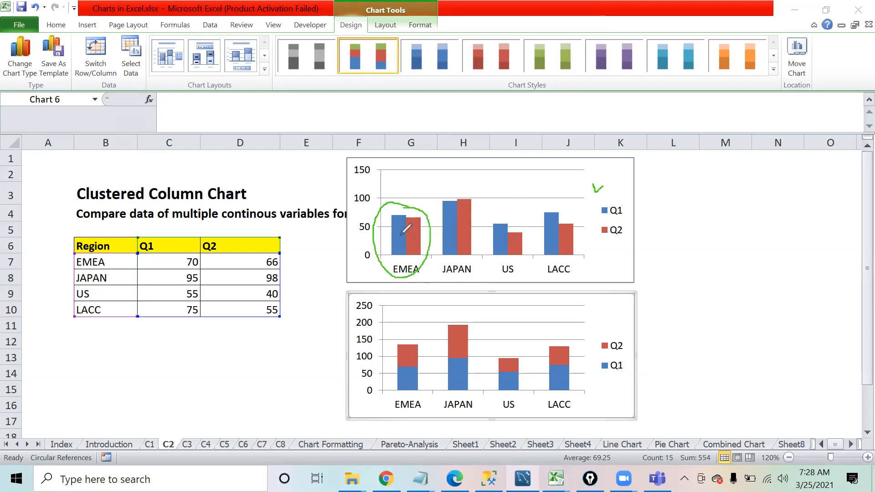
{"action": "mouse_move", "coordinate": [398, 246]}
{"action": "left_mouse_down"}
{"action": "mouse_move", "coordinate": [417, 191]}
{"action": "mouse_move", "coordinate": [465, 180]}
{"action": "mouse_move", "coordinate": [488, 224]}
{"action": "mouse_move", "coordinate": [509, 190]}
{"action": "mouse_move", "coordinate": [545, 220]}
{"action": "left_mouse_up"}
{"action": "mouse_move", "coordinate": [416, 235]}
{"action": "left_mouse_down"}
{"action": "mouse_move", "coordinate": [417, 256]}
{"action": "mouse_move", "coordinate": [455, 283]}
{"action": "mouse_move", "coordinate": [465, 248]}
{"action": "mouse_move", "coordinate": [487, 290]}
{"action": "mouse_move", "coordinate": [511, 256]}
{"action": "mouse_move", "coordinate": [540, 279]}
{"action": "mouse_move", "coordinate": [557, 249]}
{"action": "left_mouse_up"}
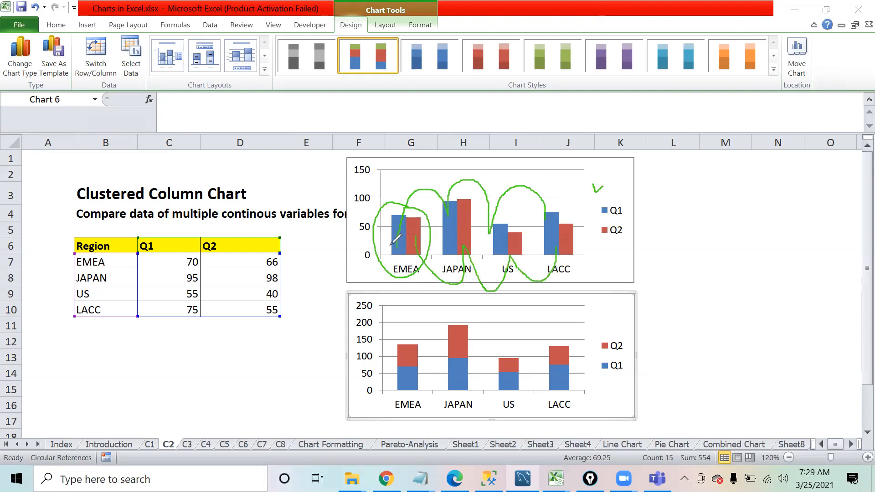
{"action": "mouse_move", "coordinate": [410, 199]}
{"action": "left_mouse_down"}
{"action": "mouse_move", "coordinate": [381, 210]}
{"action": "mouse_move", "coordinate": [384, 254]}
{"action": "mouse_move", "coordinate": [415, 195]}
{"action": "mouse_move", "coordinate": [407, 197]}
{"action": "left_mouse_up"}
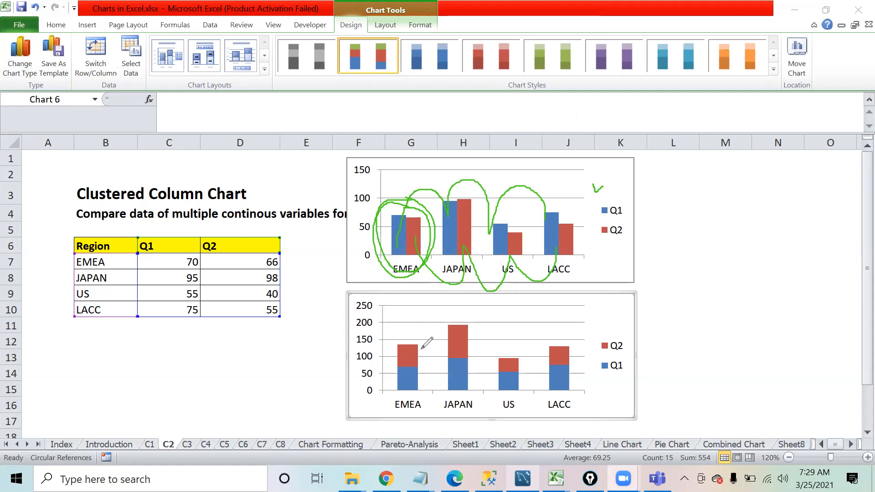
Annotate the stacked columns with linking curves and a circle around JAPAN, add check marks beside both charts, and erase all annotations
{"action": "mouse_move", "coordinate": [402, 335]}
{"action": "left_mouse_down"}
{"action": "mouse_move", "coordinate": [402, 321]}
{"action": "mouse_move", "coordinate": [439, 294]}
{"action": "mouse_move", "coordinate": [450, 314]}
{"action": "mouse_move", "coordinate": [460, 291]}
{"action": "mouse_move", "coordinate": [495, 323]}
{"action": "mouse_move", "coordinate": [504, 355]}
{"action": "mouse_move", "coordinate": [518, 319]}
{"action": "mouse_move", "coordinate": [546, 317]}
{"action": "mouse_move", "coordinate": [550, 329]}
{"action": "left_mouse_up"}
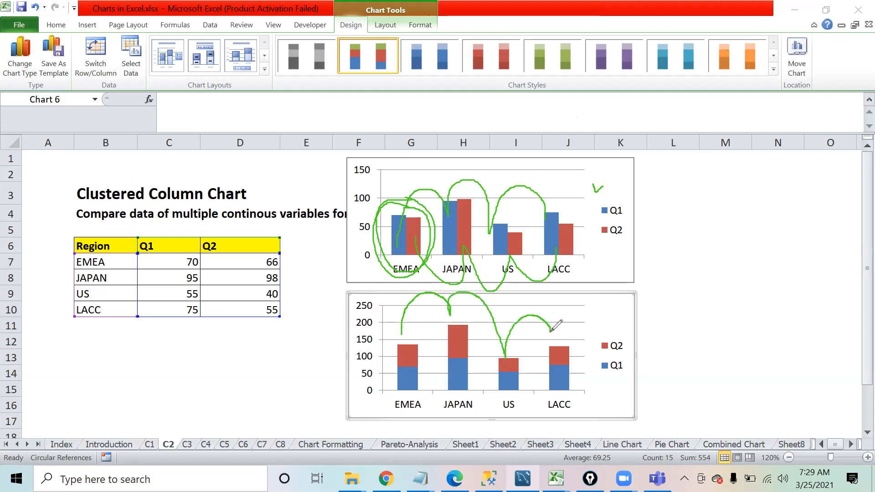
{"action": "mouse_move", "coordinate": [453, 301]}
{"action": "left_mouse_down"}
{"action": "mouse_move", "coordinate": [431, 402]}
{"action": "mouse_move", "coordinate": [495, 328]}
{"action": "mouse_move", "coordinate": [454, 295]}
{"action": "left_mouse_up"}
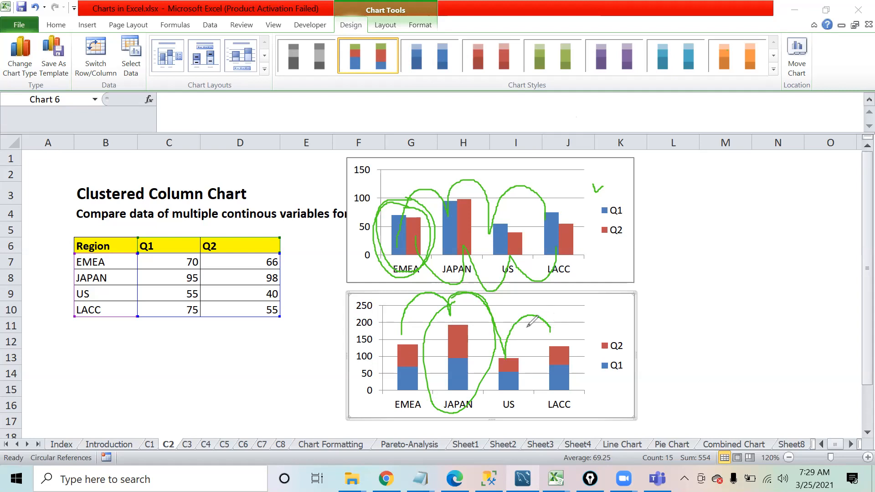
{"action": "left_click", "coordinate": [638, 236]}
{"action": "left_click_drag", "start_coordinate": [648, 246], "coordinate": [698, 160]}
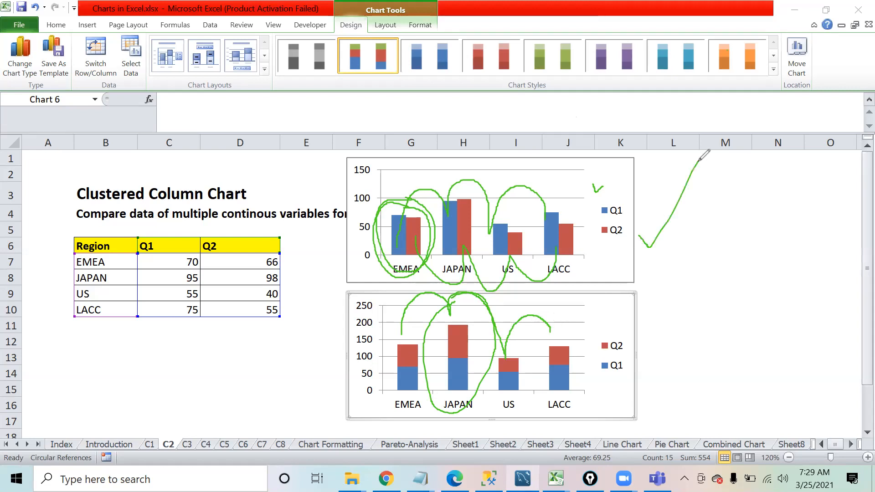
{"action": "left_click_drag", "start_coordinate": [661, 335], "coordinate": [725, 265]}
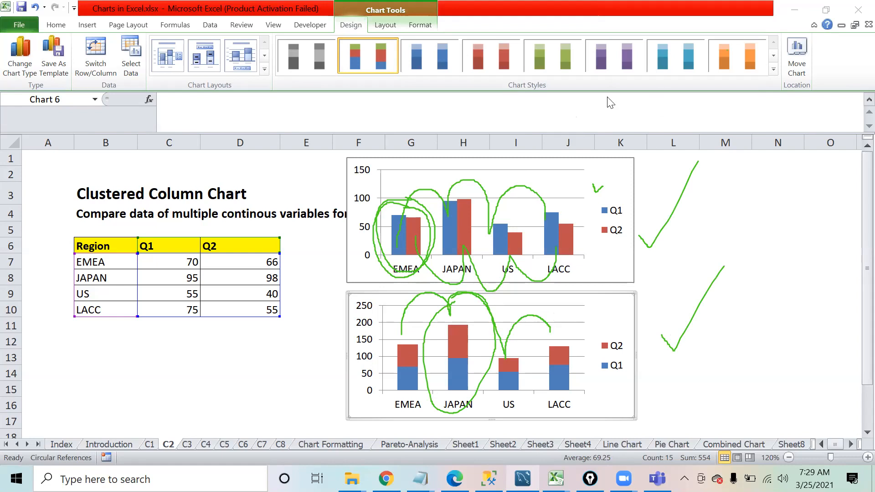
{"action": "key", "text": "e"}
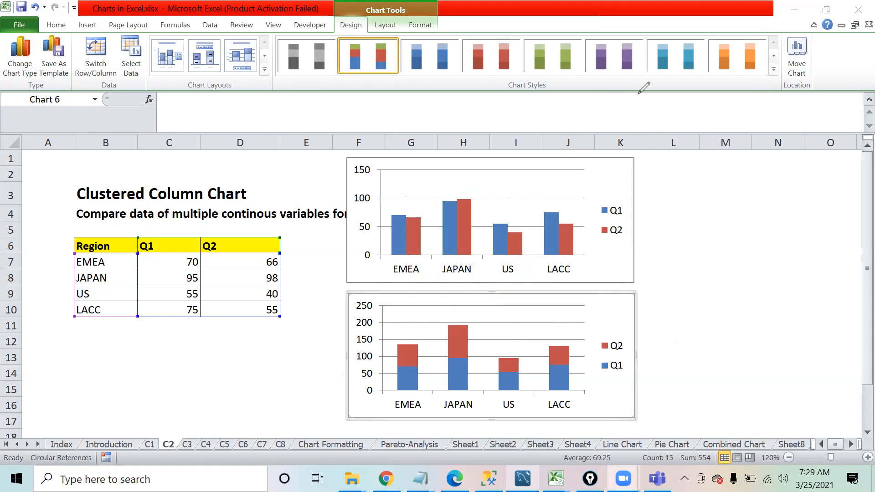
Insert a 2-D 100% stacked column chart from the Region, Q1 and Q2 table in B6:D10
{"action": "left_click", "coordinate": [303, 327]}
{"action": "left_click", "coordinate": [107, 246]}
{"action": "key", "text": "ctrl+shift+Right"}
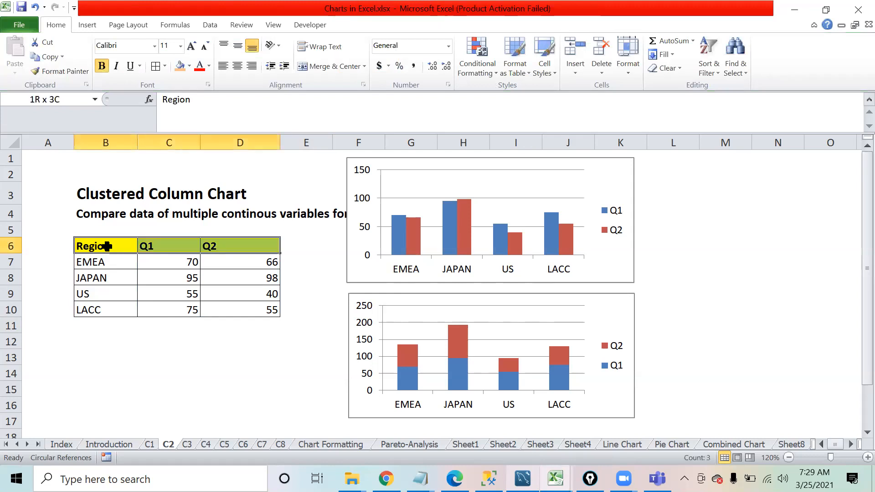
{"action": "key", "text": "ctrl+shift+Down"}
{"action": "left_click", "coordinate": [94, 28]}
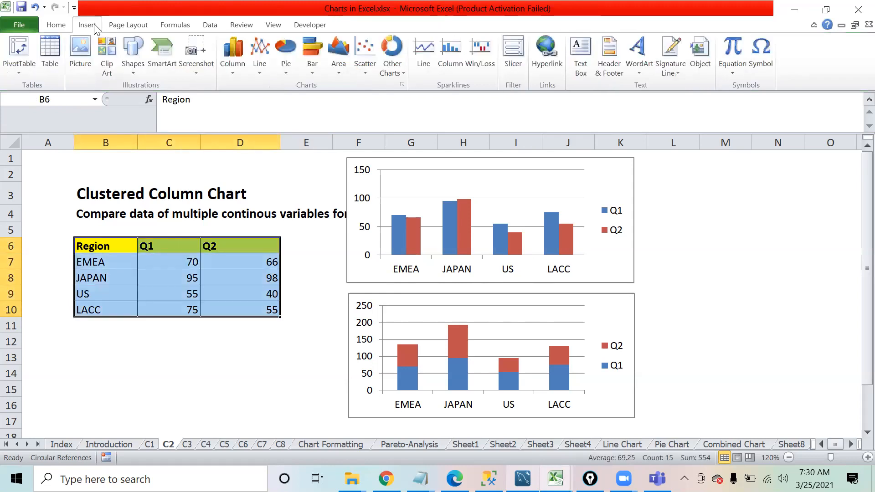
{"action": "left_click", "coordinate": [231, 73]}
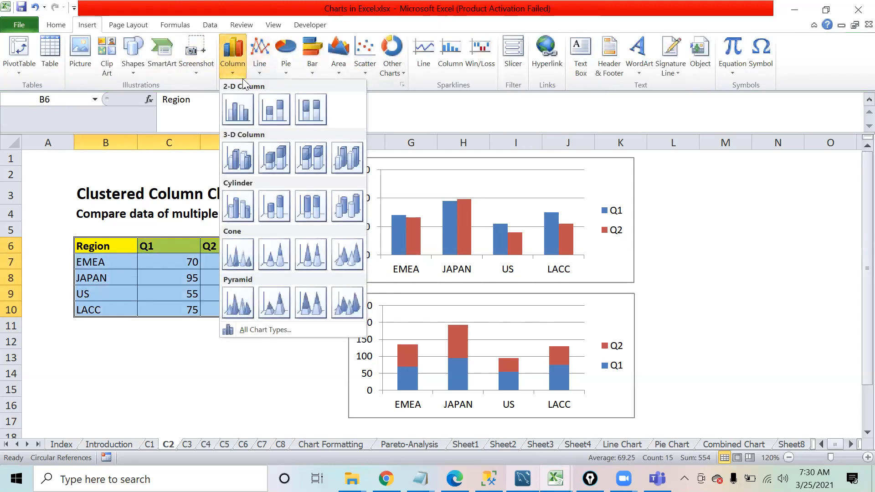
{"action": "left_click", "coordinate": [315, 111]}
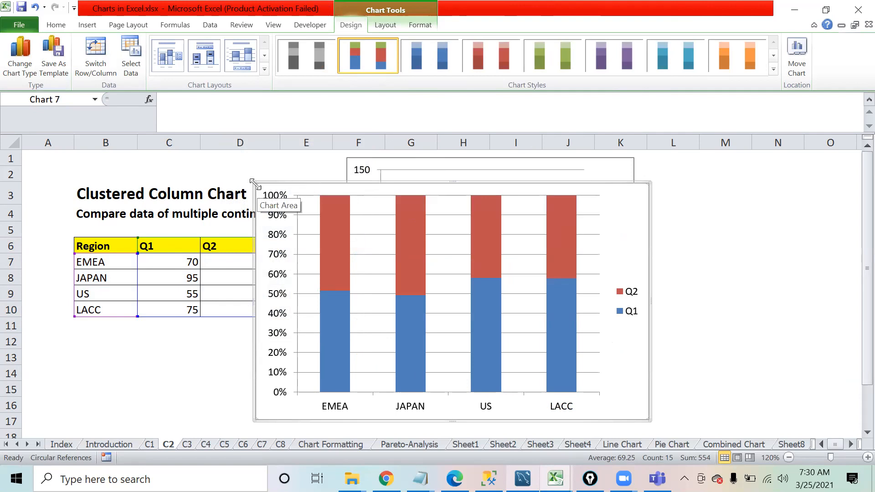
Shrink the 100% stacked column chart and place it beside the clustered column chart, spanning roughly columns L to O and rows 1 to 8
{"action": "left_click_drag", "start_coordinate": [256, 186], "coordinate": [424, 281]}
{"action": "left_click_drag", "start_coordinate": [625, 293], "coordinate": [835, 178]}
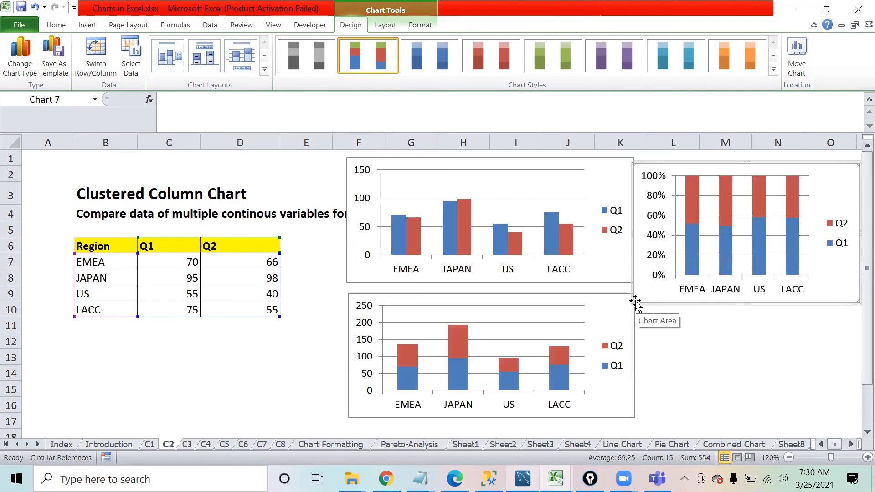
{"action": "left_click_drag", "start_coordinate": [644, 282], "coordinate": [644, 282]}
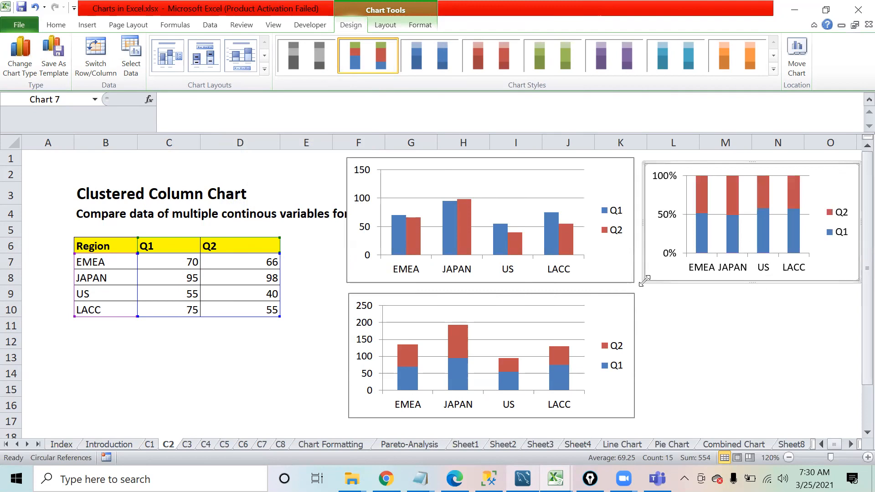
{"action": "left_click_drag", "start_coordinate": [833, 167], "coordinate": [835, 162]}
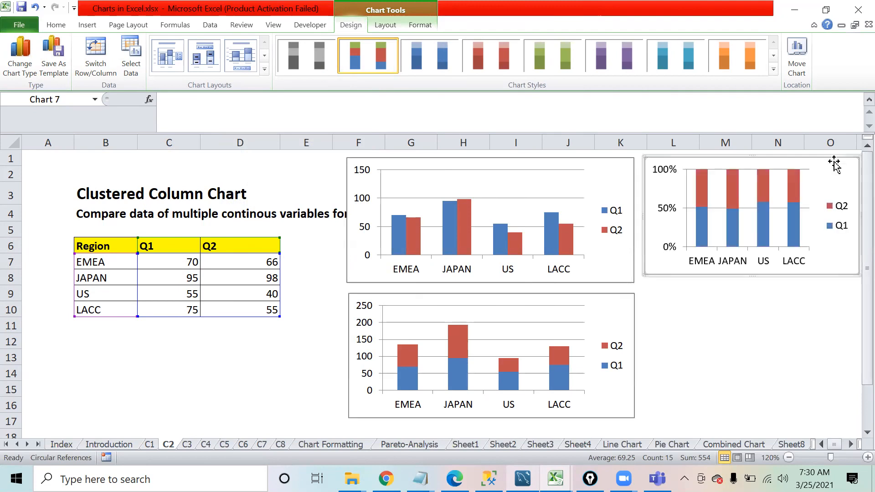
Show the legend at the bottom of the 100% stacked column chart
{"action": "left_click", "coordinate": [377, 24]}
{"action": "left_click", "coordinate": [243, 70]}
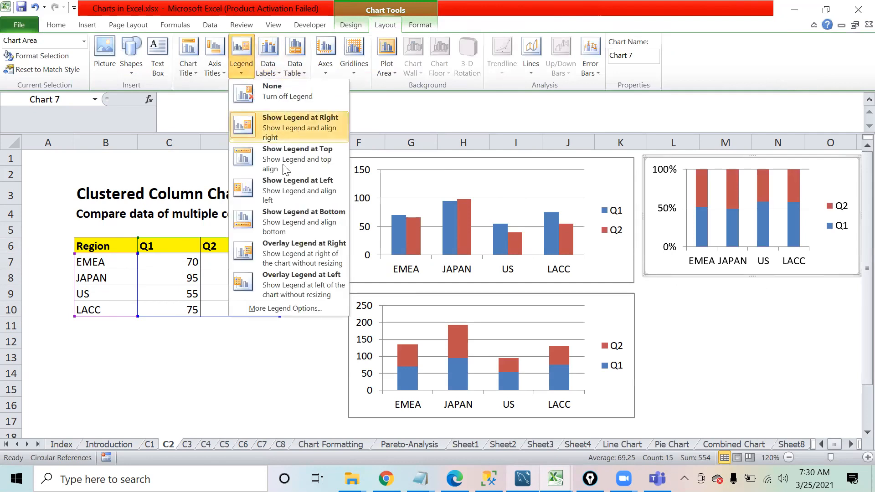
{"action": "left_click", "coordinate": [300, 227]}
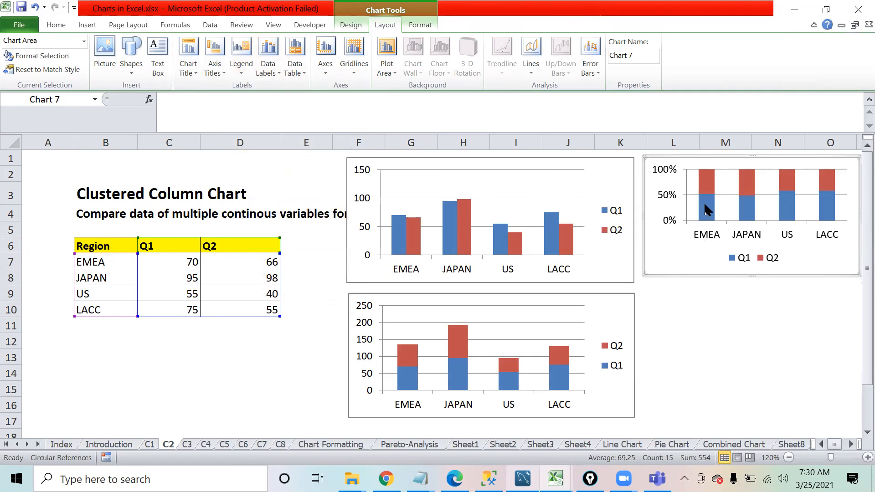
Compare the EMEA Q1 and Q2 values in C7:D7 with the columns of the 100% stacked column chart
{"action": "left_click_drag", "start_coordinate": [175, 263], "coordinate": [175, 264]}
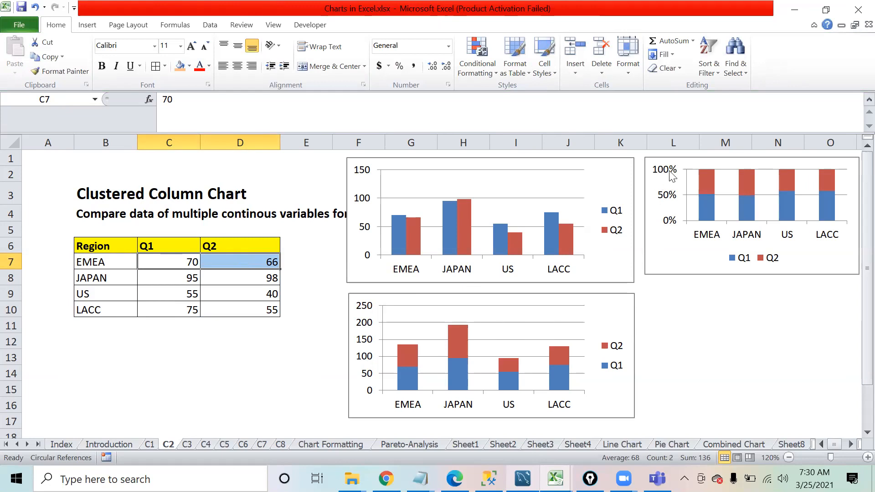
{"action": "left_click", "coordinate": [759, 353]}
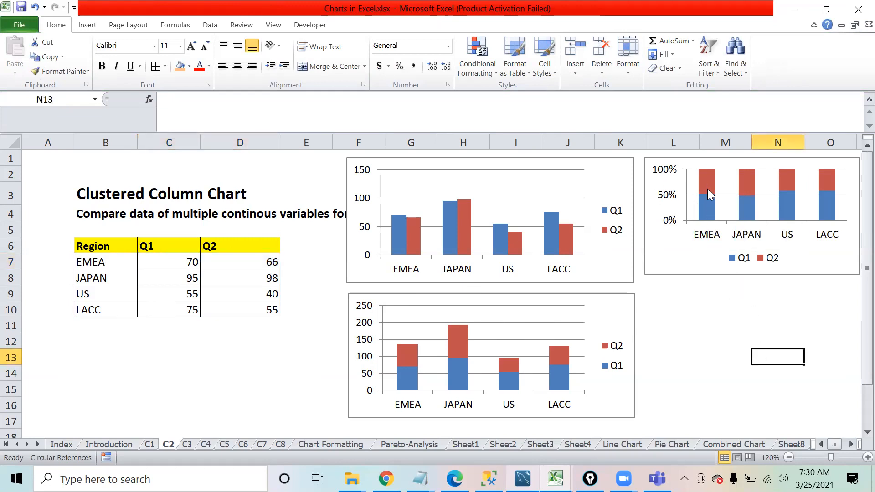
{"action": "mouse_move", "coordinate": [707, 201]}
{"action": "mouse_move", "coordinate": [791, 216]}
{"action": "mouse_move", "coordinate": [751, 223]}
{"action": "mouse_move", "coordinate": [749, 193]}
{"action": "left_click", "coordinate": [651, 48]}
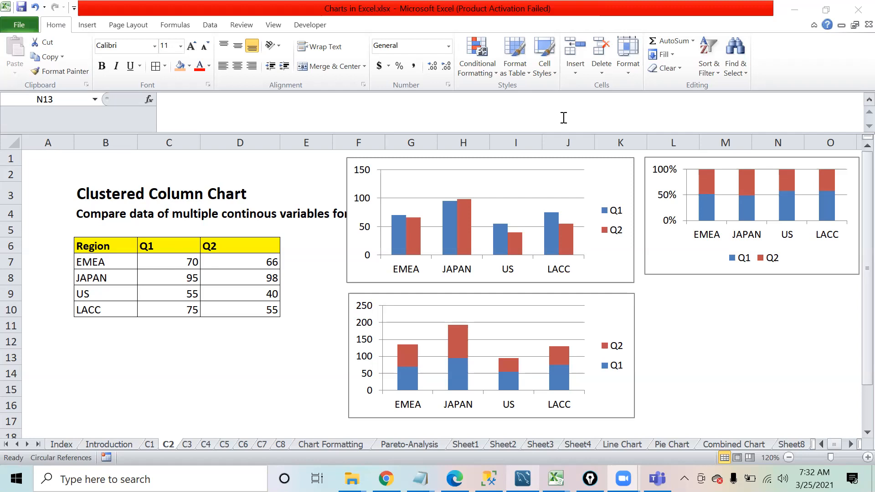
Open sheet C3 and review the Bar Chart description and its Region and Sales ($M) table
{"action": "left_click", "coordinate": [188, 446]}
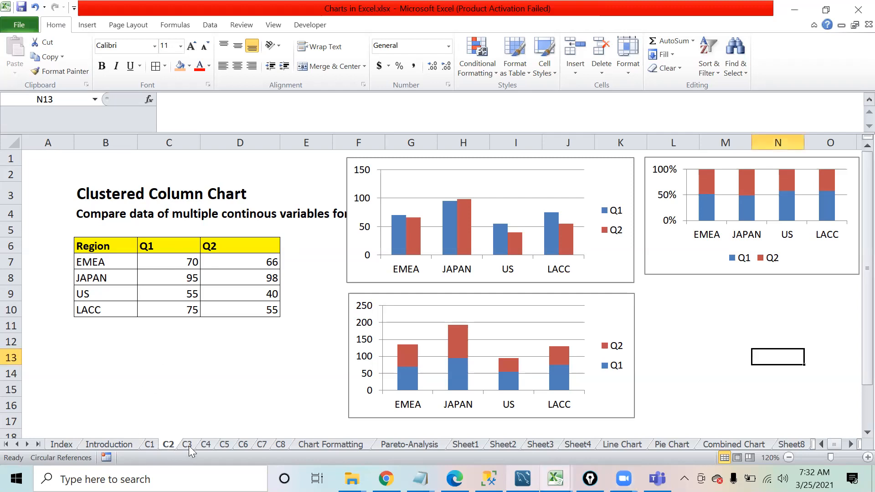
{"action": "left_click", "coordinate": [188, 446]}
{"action": "left_click", "coordinate": [447, 348]}
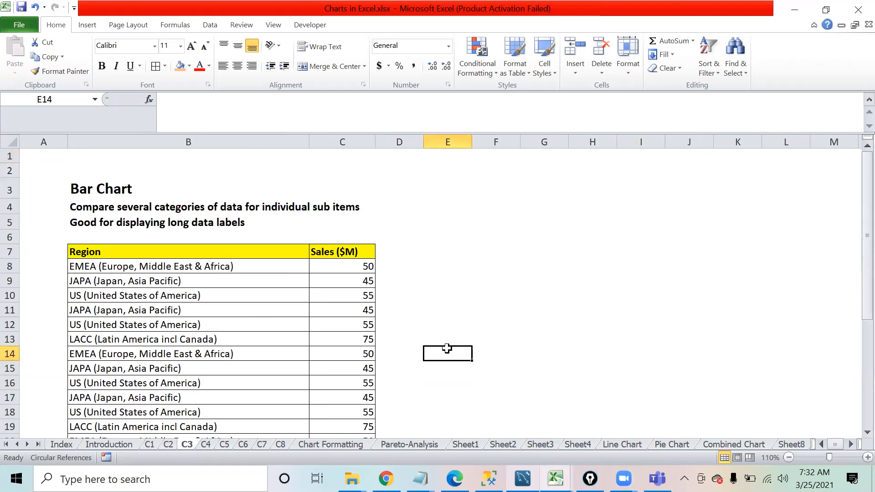
{"action": "key", "text": "Left"}
{"action": "key", "text": "Left"}
{"action": "key", "text": "Left"}
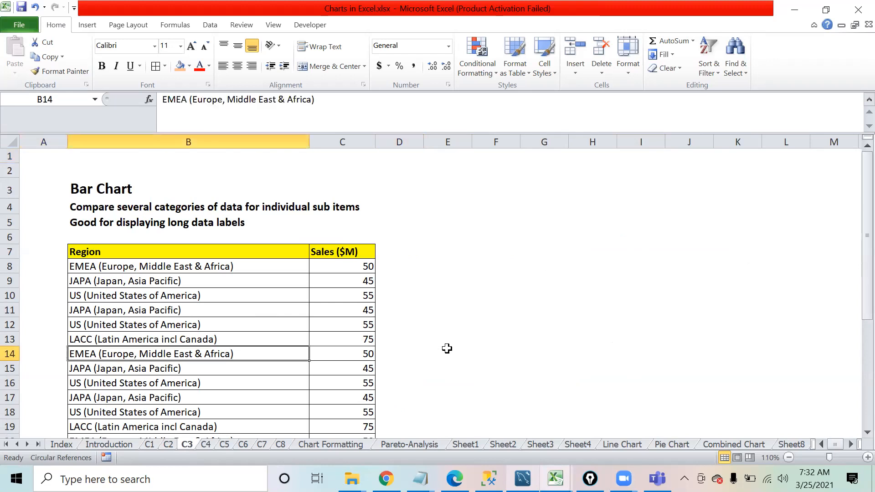
{"action": "key", "text": "Up"}
{"action": "key", "text": "Up"}
{"action": "key", "text": "Up"}
{"action": "key", "text": "Up"}
{"action": "key", "text": "Up"}
{"action": "key", "text": "Up"}
{"action": "key", "text": "Up"}
{"action": "key", "text": "Up"}
{"action": "key", "text": "Up"}
{"action": "key", "text": "Up"}
{"action": "key", "text": "Up"}
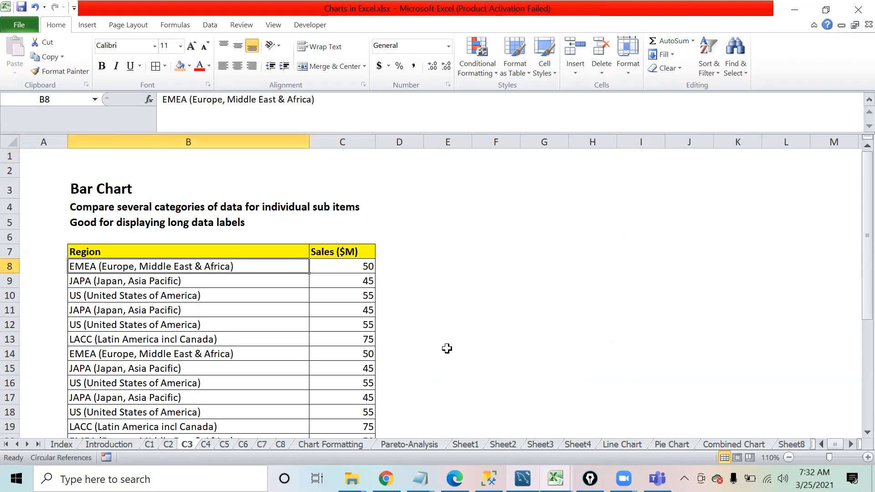
{"action": "key", "text": "Down"}
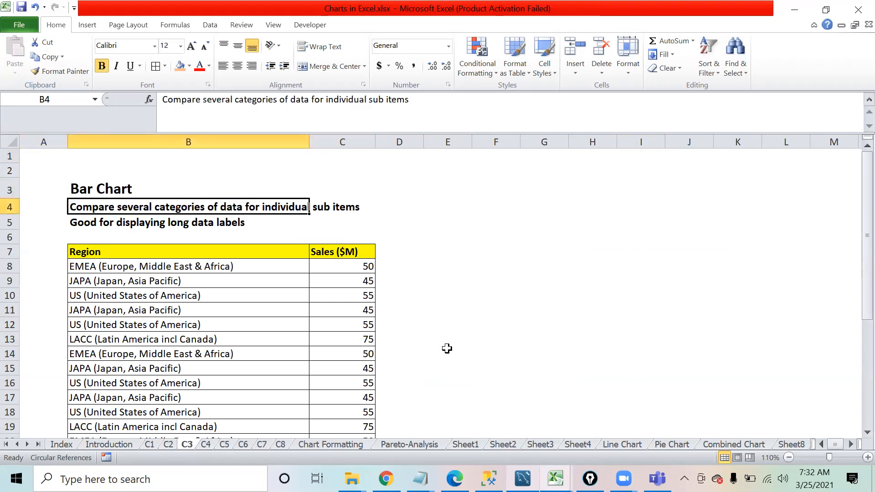
Revisit the charts on sheet C2 and the short region names in the table on sheet C1
{"action": "left_click", "coordinate": [168, 445]}
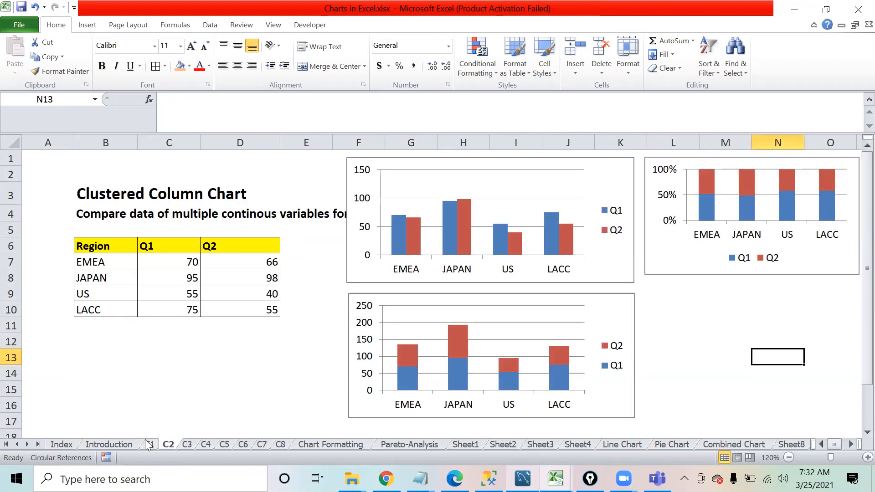
{"action": "left_click", "coordinate": [147, 444]}
{"action": "left_click", "coordinate": [116, 258]}
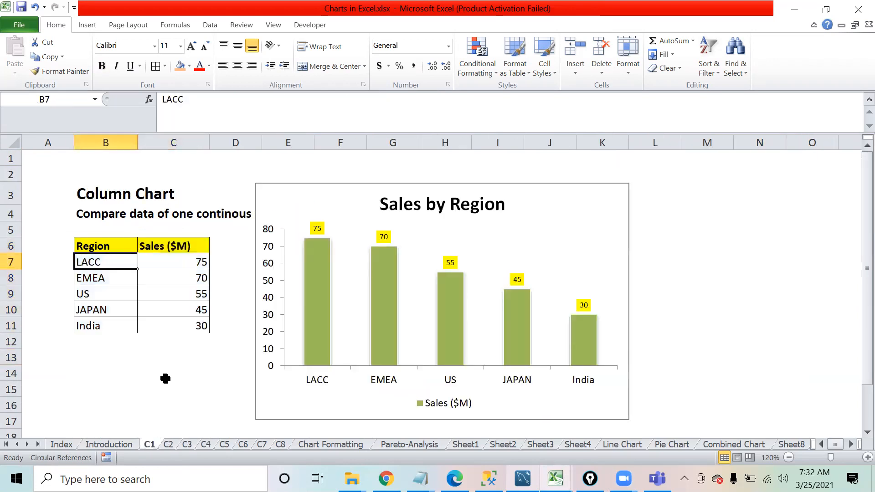
Return to sheet C3 and look through the long region names, highlighting the range B8:B31
{"action": "left_click", "coordinate": [183, 445]}
{"action": "left_click", "coordinate": [151, 292]}
{"action": "key", "text": "Down"}
{"action": "key", "text": "Down"}
{"action": "key", "text": "Down"}
{"action": "key", "text": "Down"}
{"action": "key", "text": "Down"}
{"action": "key", "text": "Down"}
{"action": "key", "text": "Down"}
{"action": "key", "text": "Down"}
{"action": "key", "text": "Down"}
{"action": "key", "text": "Down"}
{"action": "key", "text": "Down"}
{"action": "key", "text": "Down"}
{"action": "key", "text": "Down"}
{"action": "key", "text": "Down"}
{"action": "key", "text": "Down"}
{"action": "key", "text": "Down"}
{"action": "key", "text": "Down"}
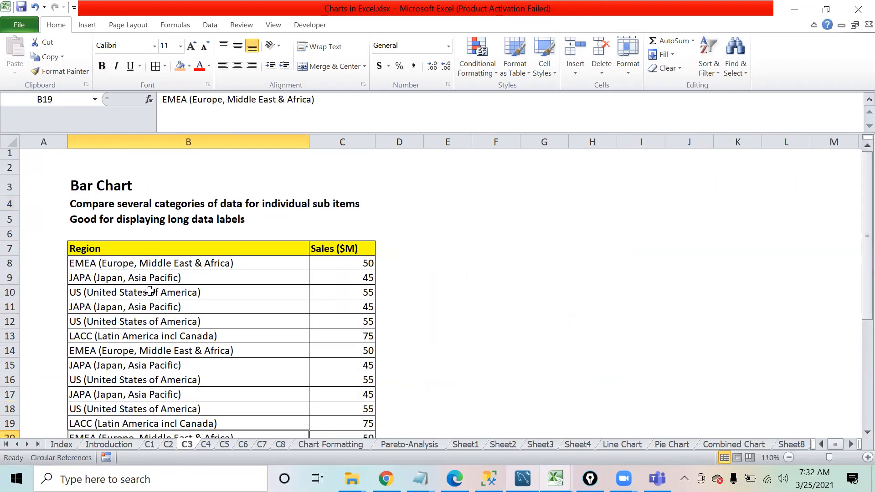
{"action": "key", "text": "Down"}
{"action": "key", "text": "Down"}
{"action": "key", "text": "Down"}
{"action": "key", "text": "Down"}
{"action": "key", "text": "Down"}
{"action": "key", "text": "Down"}
{"action": "key", "text": "Down"}
{"action": "key", "text": "Down"}
{"action": "key", "text": "Down"}
{"action": "key", "text": "Down"}
{"action": "key", "text": "Down"}
{"action": "key", "text": "Down"}
{"action": "key", "text": "Down"}
{"action": "key", "text": "Down"}
{"action": "key", "text": "Down"}
{"action": "key", "text": "Down"}
{"action": "key", "text": "Up"}
{"action": "key", "text": "Up"}
{"action": "key", "text": "Up"}
{"action": "key", "text": "Up"}
{"action": "key", "text": "Up"}
{"action": "key", "text": "Up"}
{"action": "key", "text": "Up"}
{"action": "key", "text": "Up"}
{"action": "key", "text": "Up"}
{"action": "key", "text": "Up"}
{"action": "key", "text": "Up"}
{"action": "key", "text": "Up"}
{"action": "key", "text": "Up"}
{"action": "key", "text": "Up"}
{"action": "key", "text": "Up"}
{"action": "key", "text": "Up"}
{"action": "key", "text": "Up"}
{"action": "key", "text": "Up"}
{"action": "key", "text": "Up"}
{"action": "key", "text": "Up"}
{"action": "key", "text": "Down"}
{"action": "key", "text": "Down"}
{"action": "key", "text": "Down"}
{"action": "key", "text": "ctrl+shift+Down"}
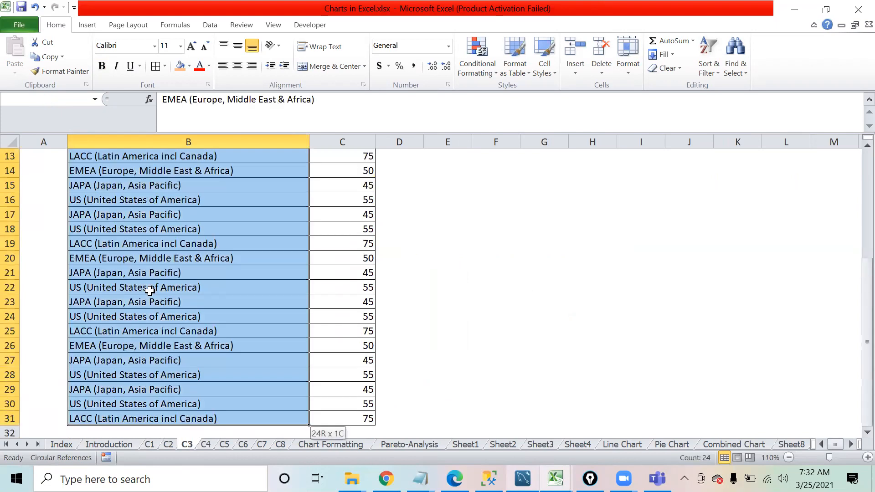
Select the whole Region and Sales ($M) table in B7:C31 on sheet C3, including its header row
{"action": "key", "text": "Up"}
{"action": "key", "text": "Up"}
{"action": "key", "text": "Up"}
{"action": "key", "text": "Up"}
{"action": "key", "text": "Up"}
{"action": "key", "text": "Down"}
{"action": "key", "text": "Down"}
{"action": "key", "text": "Down"}
{"action": "key", "text": "Down"}
{"action": "key", "text": "ctrl+shift+Right"}
{"action": "key", "text": "ctrl+shift+Down"}
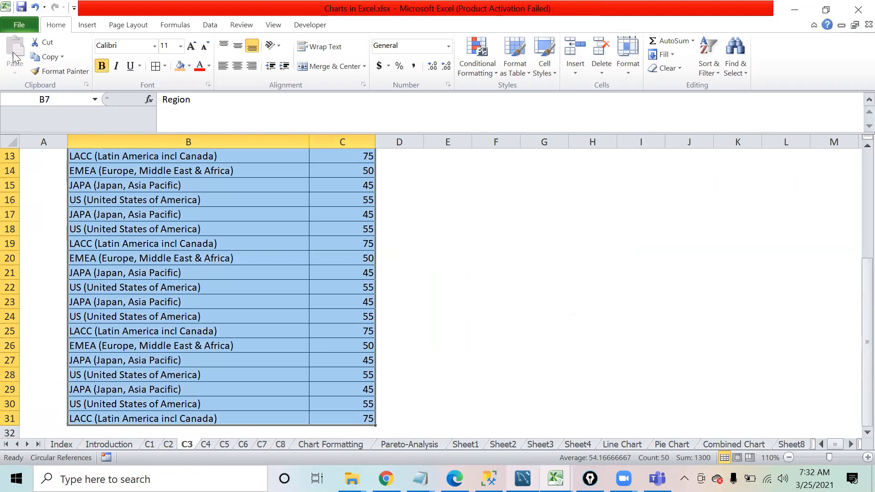
Insert a 2-D clustered column chart of the regional sales data and place it beside the table
{"action": "left_click", "coordinate": [89, 25]}
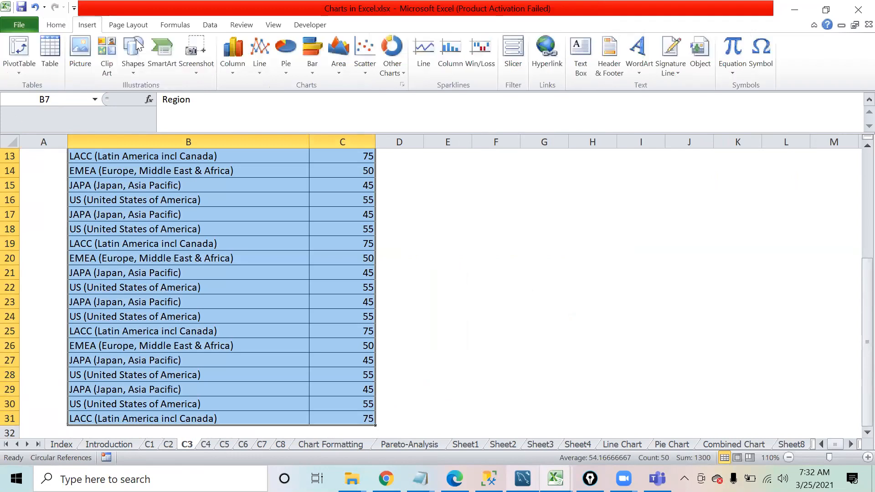
{"action": "left_click", "coordinate": [231, 67]}
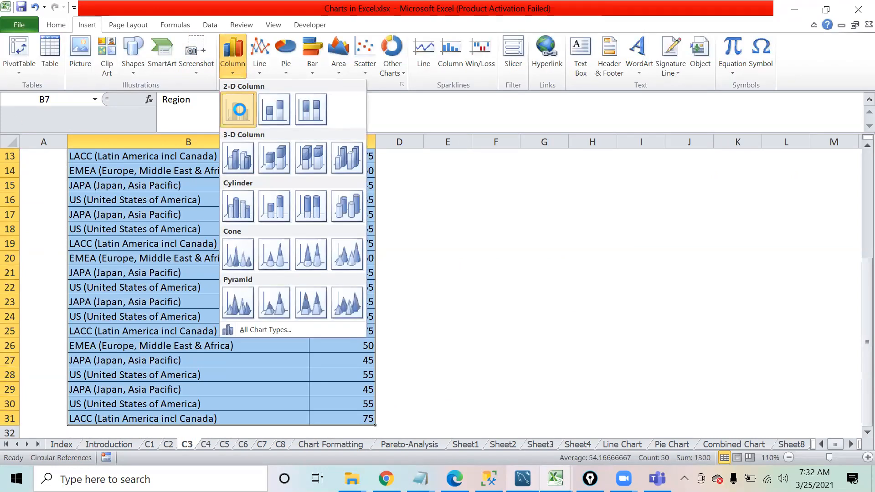
{"action": "left_click", "coordinate": [239, 112]}
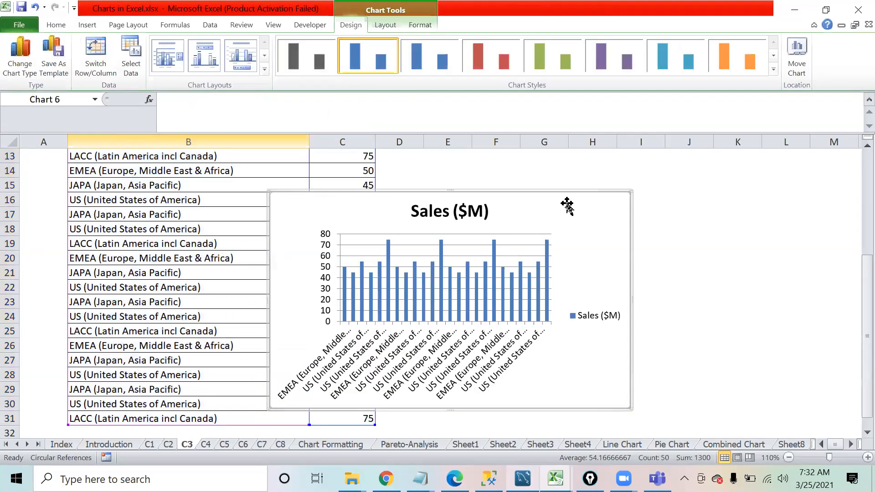
{"action": "left_click_drag", "start_coordinate": [713, 194], "coordinate": [713, 195]}
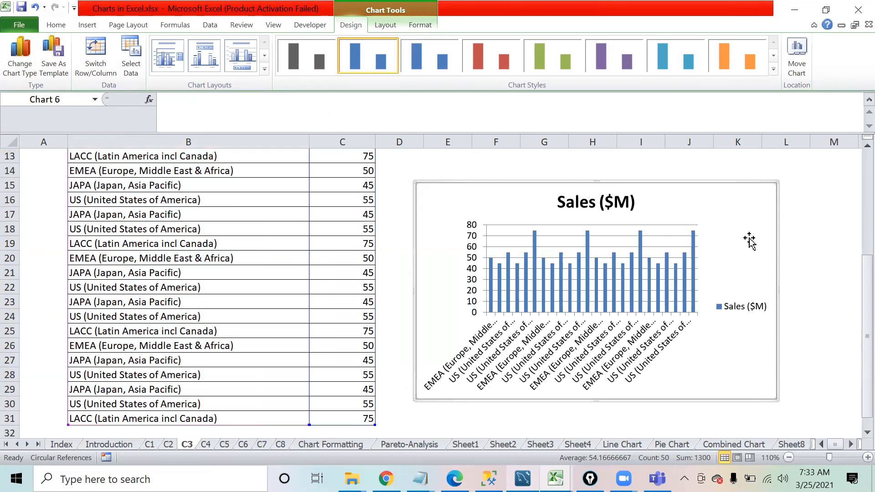
Show the column chart's legend at the bottom and widen the chart slightly
{"action": "left_click", "coordinate": [385, 29]}
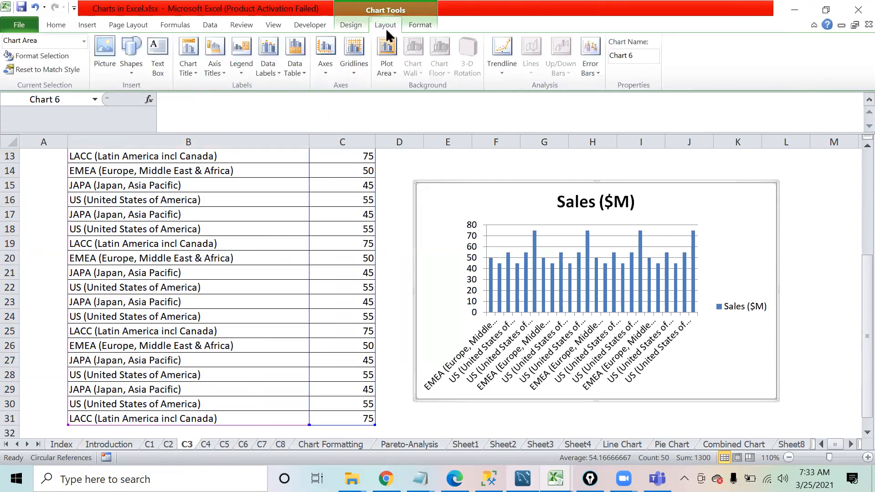
{"action": "left_click", "coordinate": [236, 76]}
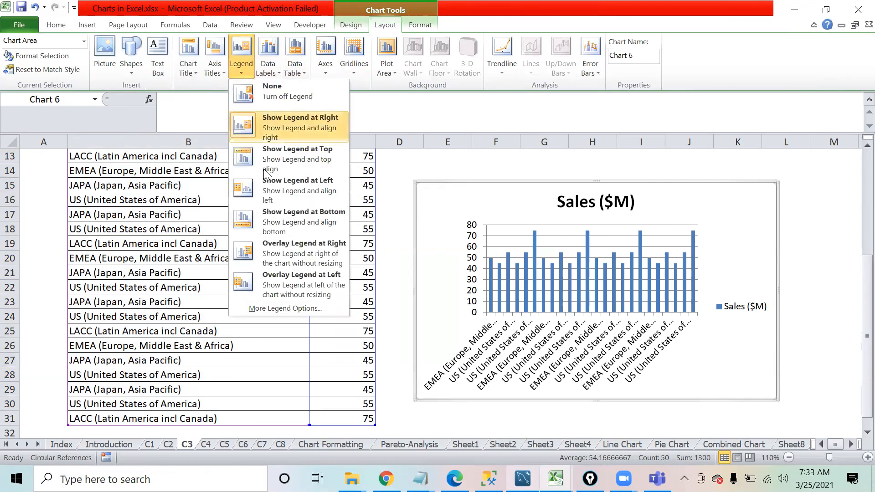
{"action": "left_click", "coordinate": [292, 232]}
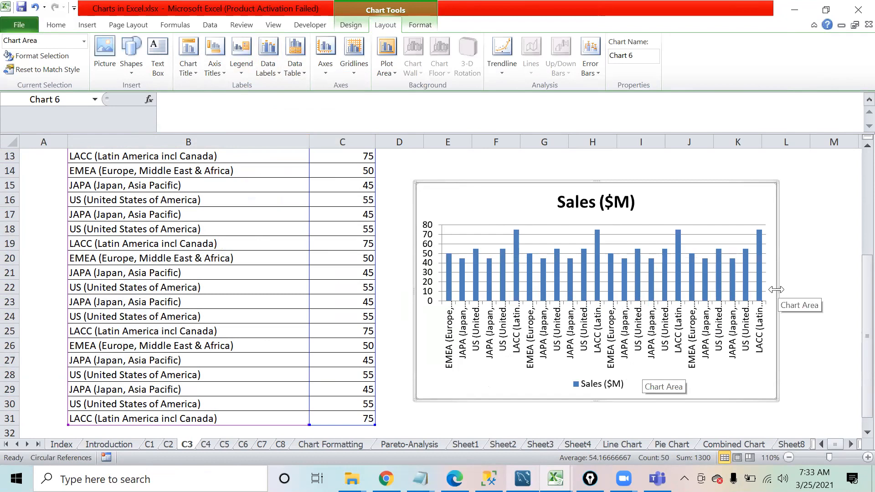
{"action": "left_click_drag", "start_coordinate": [777, 287], "coordinate": [795, 288]}
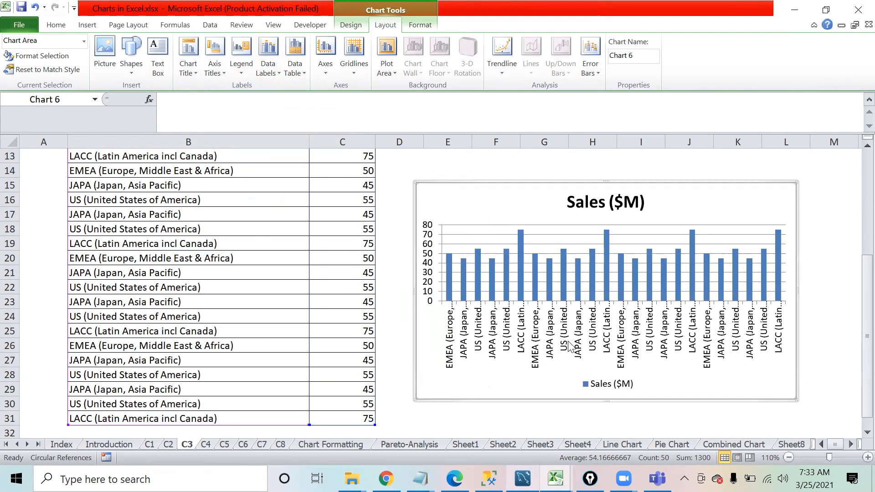
Delete the Sales ($M) column chart from the sheet
{"action": "mouse_move", "coordinate": [491, 275]}
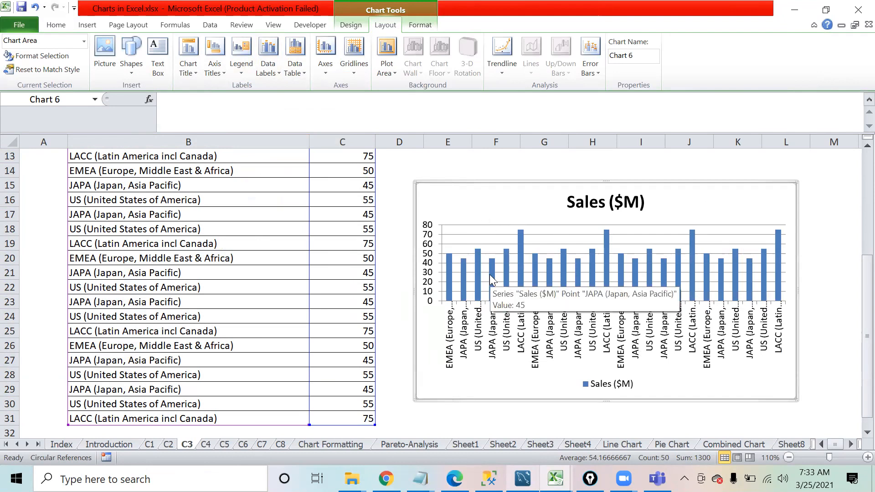
{"action": "mouse_move", "coordinate": [451, 299]}
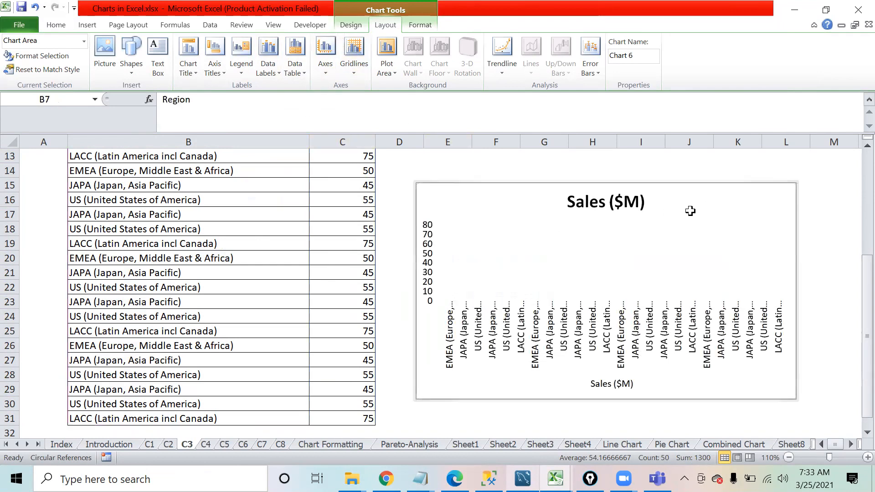
{"action": "key", "text": "Delete"}
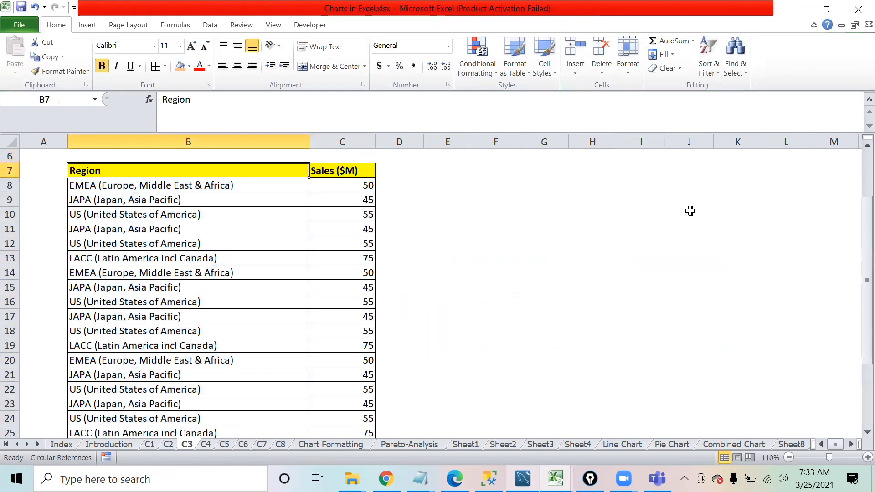
Insert a 2-D clustered bar chart of the region and sales data in B7:C31 and fit it beside the table
{"action": "key", "text": "ctrl+shift+Down"}
{"action": "key", "text": "shift+Right"}
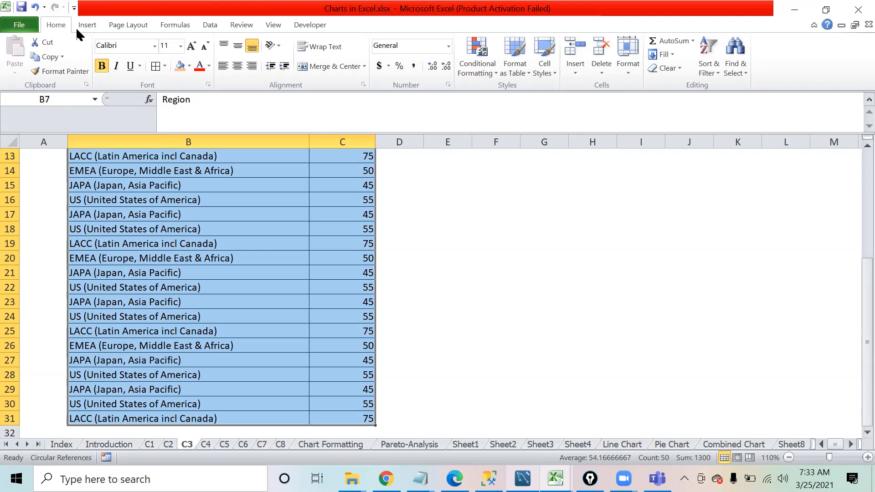
{"action": "scroll", "coordinate": [319, 65], "scroll_direction": "down", "scroll_amount": 1}
{"action": "left_click", "coordinate": [316, 71]}
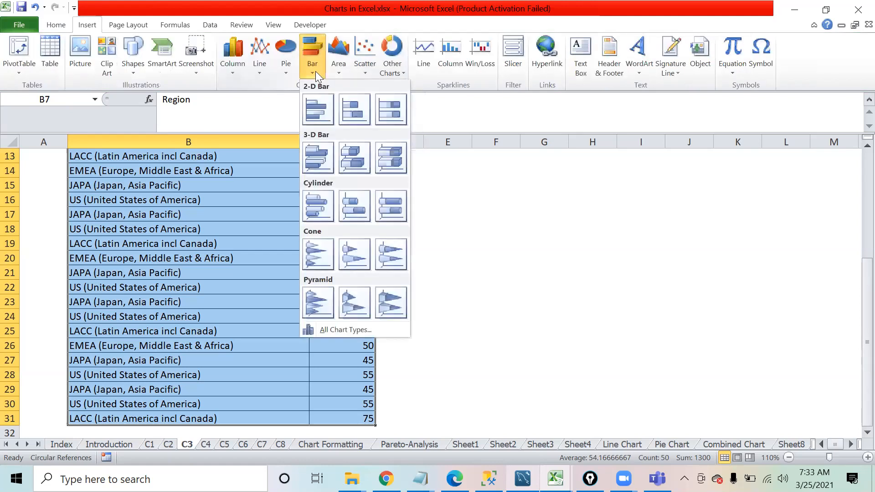
{"action": "left_click", "coordinate": [322, 117]}
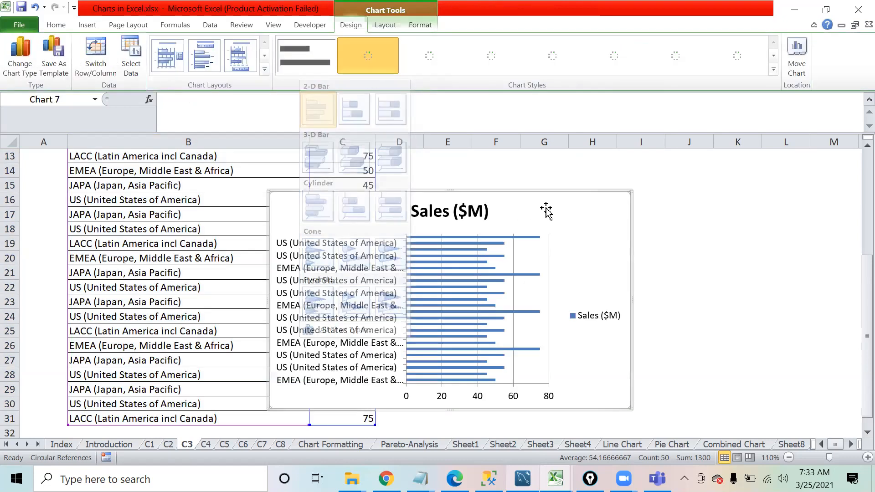
{"action": "left_click_drag", "start_coordinate": [578, 193], "coordinate": [722, 158]}
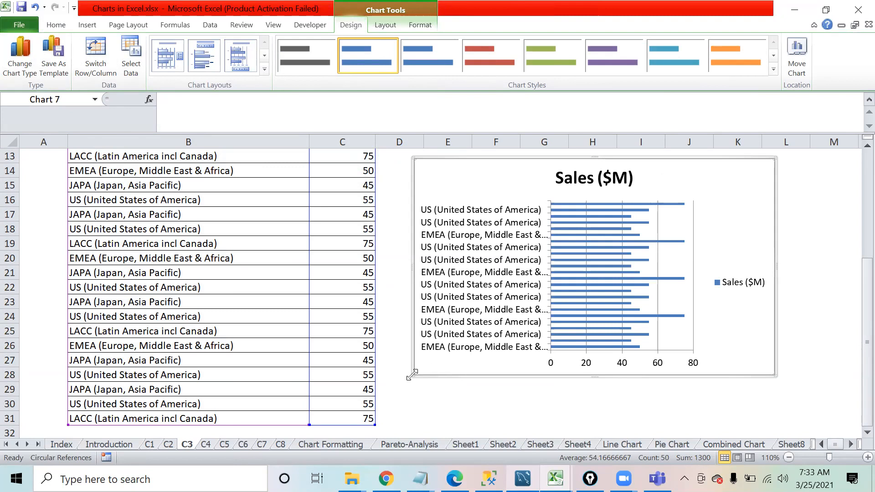
{"action": "left_click_drag", "start_coordinate": [412, 371], "coordinate": [420, 357]}
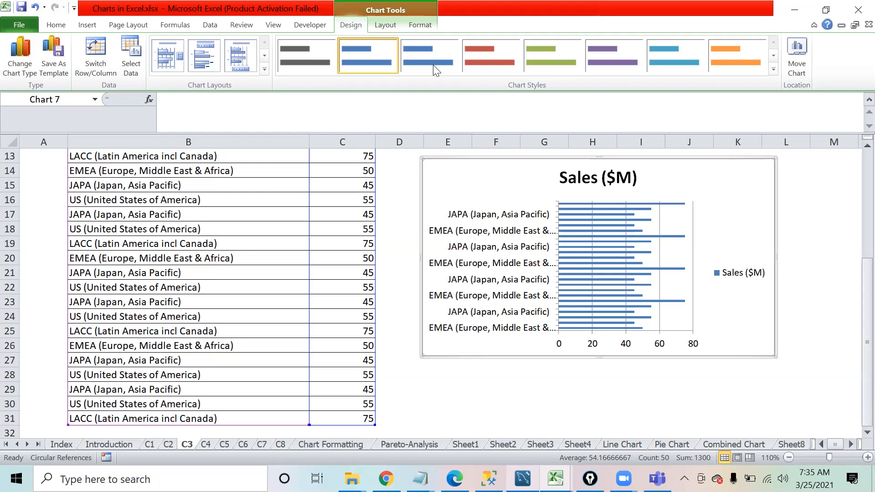
Show the bar chart's legend at the bottom and add data labels at Outside End
{"action": "left_click", "coordinate": [383, 25]}
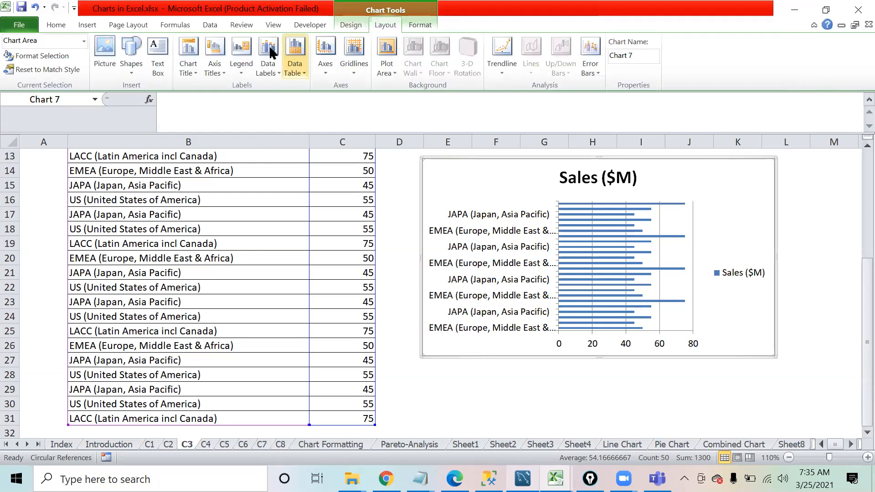
{"action": "left_click", "coordinate": [239, 61]}
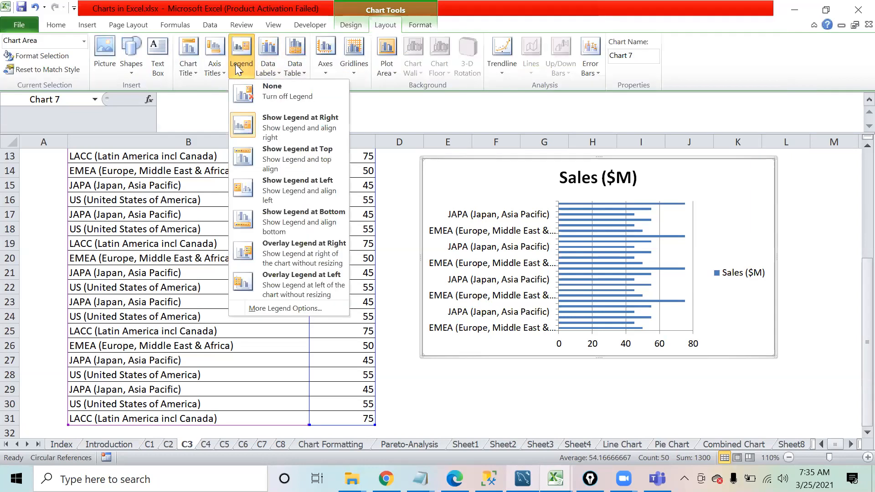
{"action": "left_click", "coordinate": [284, 225]}
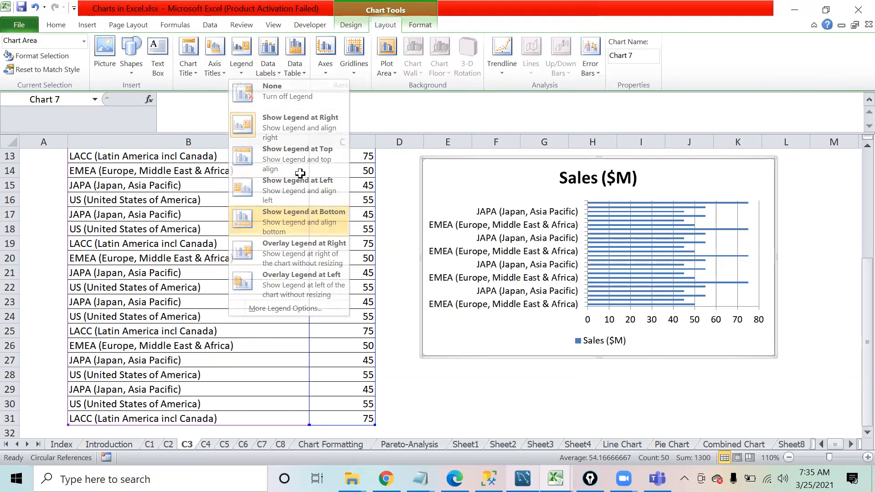
{"action": "left_click", "coordinate": [274, 74]}
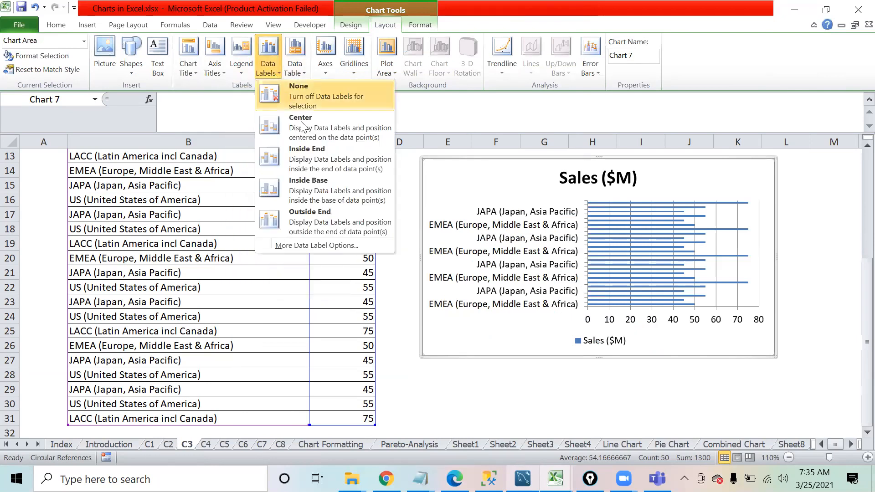
{"action": "left_click", "coordinate": [312, 209]}
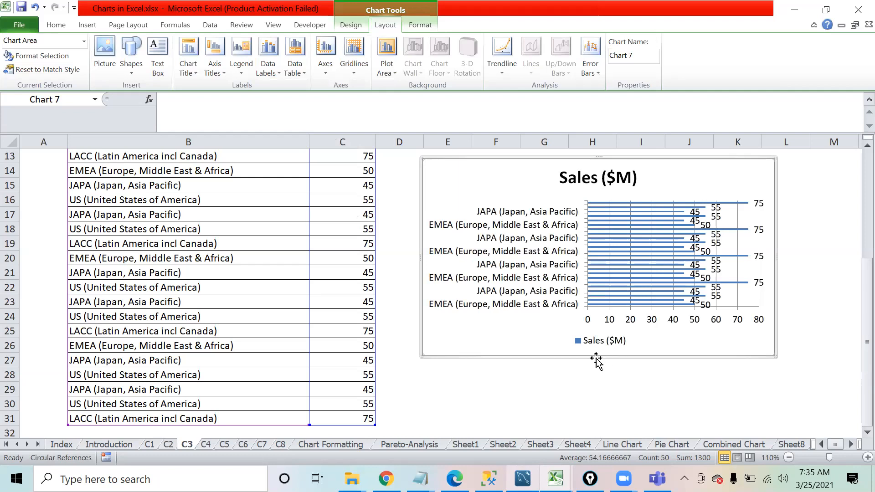
Make the bar chart taller and reduce the font size of its data labels to 4
{"action": "left_click_drag", "start_coordinate": [598, 354], "coordinate": [602, 391]}
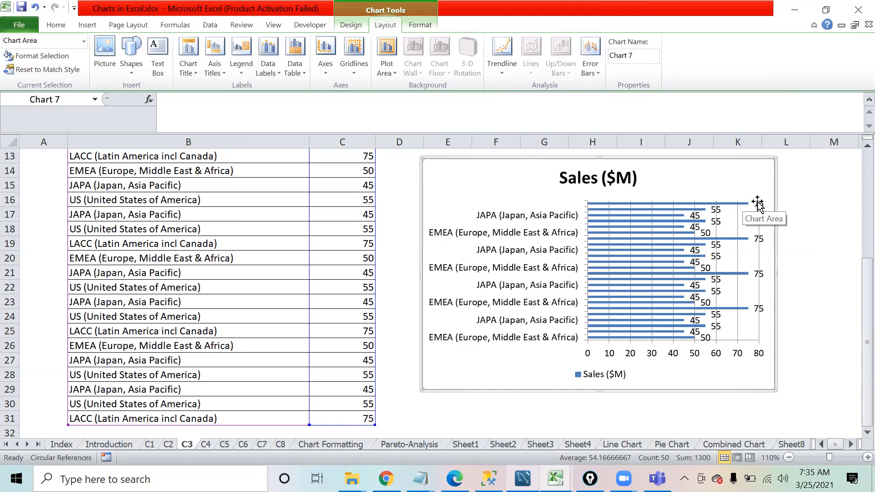
{"action": "left_click", "coordinate": [760, 204]}
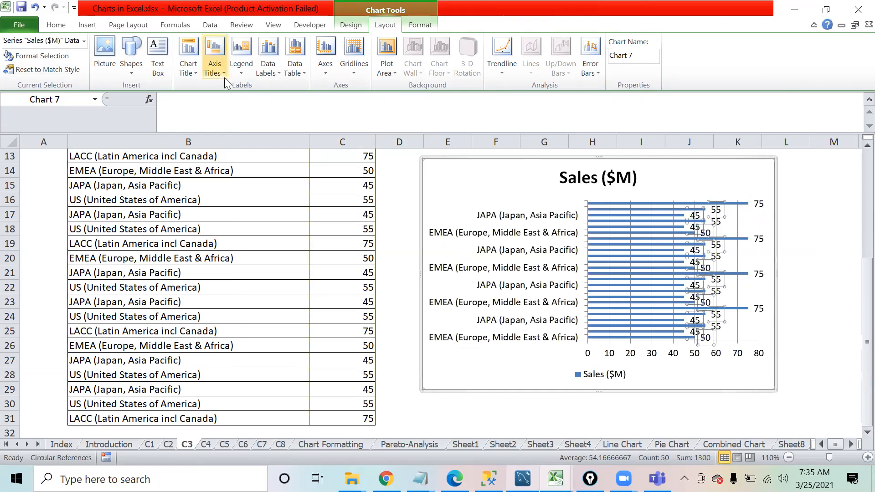
{"action": "left_click", "coordinate": [56, 25]}
{"action": "left_click", "coordinate": [209, 49]}
{"action": "left_click", "coordinate": [208, 49]}
{"action": "left_click", "coordinate": [209, 49]}
{"action": "left_click", "coordinate": [209, 49]}
{"action": "left_click", "coordinate": [209, 49]}
{"action": "left_click", "coordinate": [209, 49]}
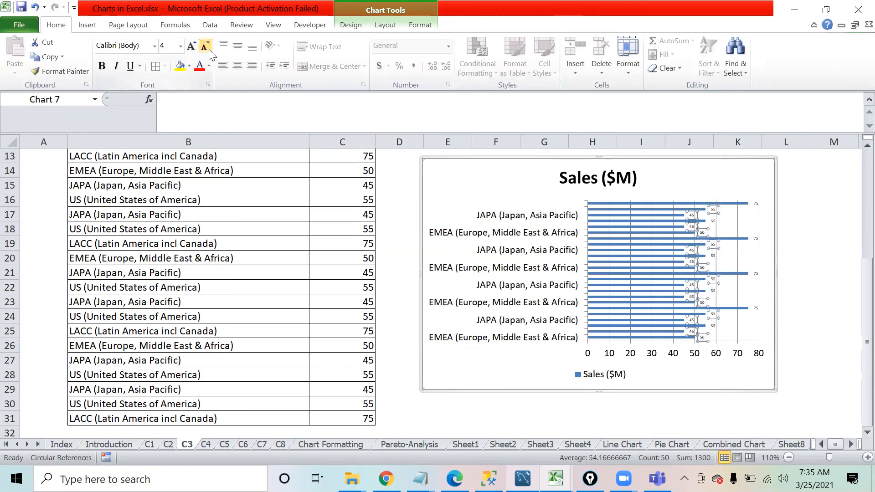
{"action": "left_click", "coordinate": [802, 242]}
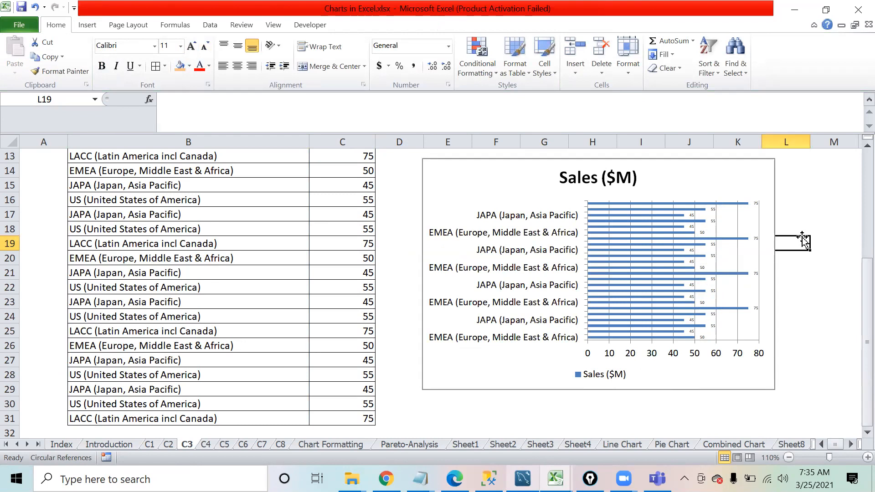
Open worksheet C4 and go to the month and batch1 table
{"action": "left_click", "coordinate": [205, 444]}
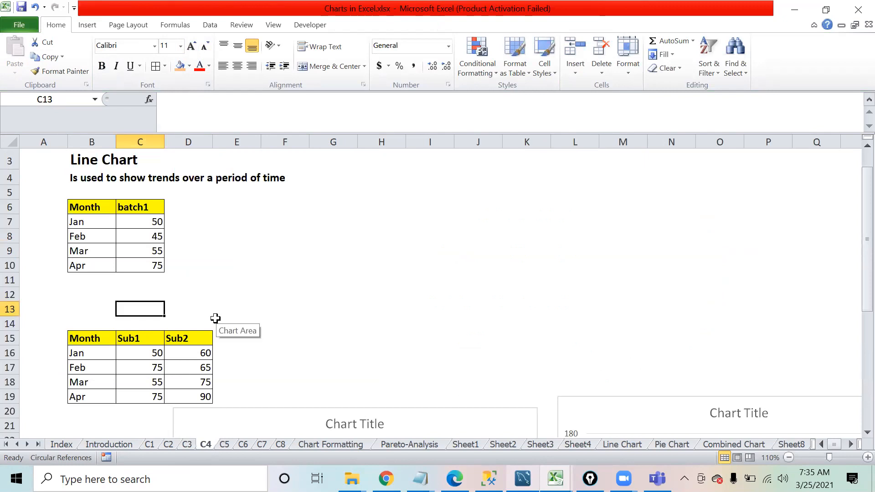
{"action": "left_click", "coordinate": [128, 242]}
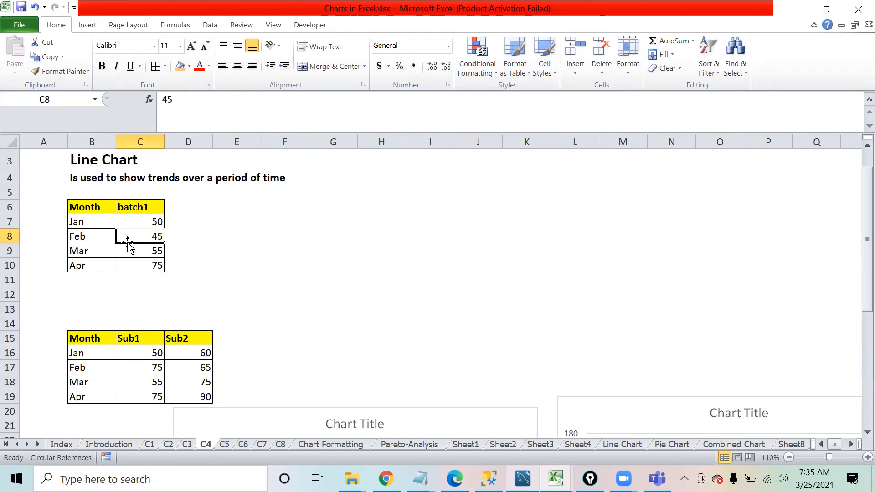
Look over the line chart description and the monthly data tables on sheet C4
{"action": "key", "text": "Up"}
{"action": "key", "text": "Up"}
{"action": "key", "text": "Up"}
{"action": "key", "text": "Left"}
{"action": "key", "text": "Down"}
{"action": "key", "text": "Down"}
{"action": "key", "text": "Down"}
{"action": "key", "text": "Down"}
{"action": "key", "text": "Down"}
{"action": "key", "text": "Down"}
{"action": "key", "text": "Down"}
{"action": "key", "text": "Down"}
{"action": "key", "text": "Down"}
{"action": "key", "text": "Down"}
{"action": "key", "text": "Up"}
{"action": "key", "text": "Up"}
{"action": "key", "text": "Up"}
{"action": "key", "text": "Up"}
{"action": "key", "text": "Up"}
{"action": "key", "text": "Up"}
{"action": "key", "text": "Up"}
{"action": "key", "text": "Up"}
{"action": "key", "text": "Up"}
{"action": "key", "text": "Up"}
{"action": "key", "text": "Up"}
{"action": "key", "text": "Down"}
{"action": "key", "text": "Down"}
{"action": "key", "text": "Up"}
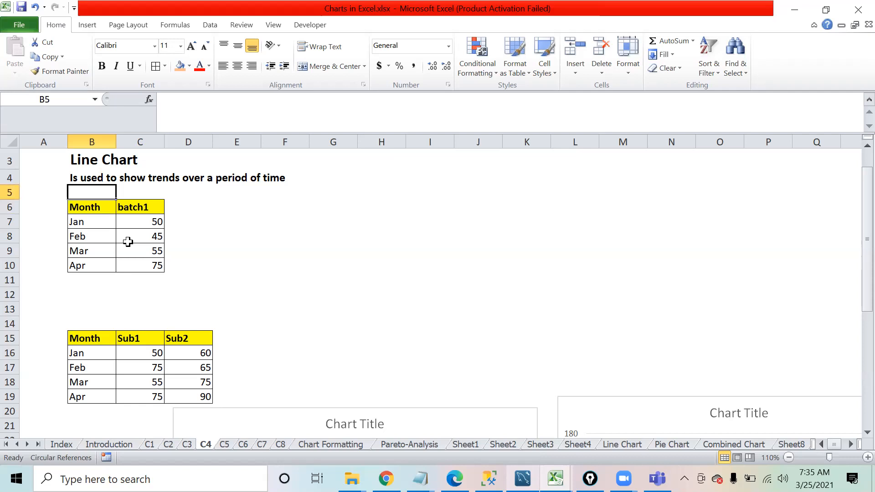
{"action": "key", "text": "Up"}
{"action": "key", "text": "Up"}
{"action": "key", "text": "Down"}
{"action": "key", "text": "Down"}
{"action": "key", "text": "Down"}
{"action": "key", "text": "Down"}
{"action": "key", "text": "Down"}
{"action": "key", "text": "Down"}
{"action": "key", "text": "Down"}
{"action": "key", "text": "Up"}
{"action": "key", "text": "Up"}
{"action": "key", "text": "Up"}
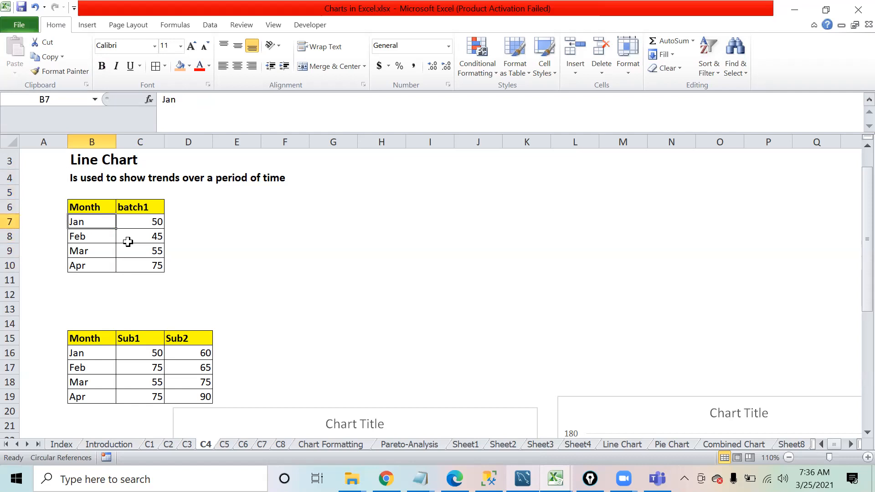
Insert a basic 2-D line chart of the month and batch1 data in B6:C10
{"action": "key", "text": "Up"}
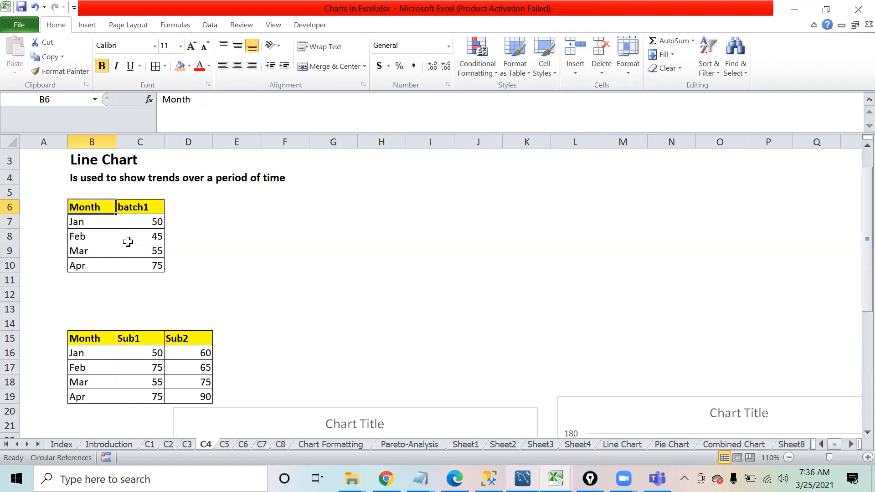
{"action": "key", "text": "ctrl+shift+Right"}
{"action": "key", "text": "ctrl+shift+Down"}
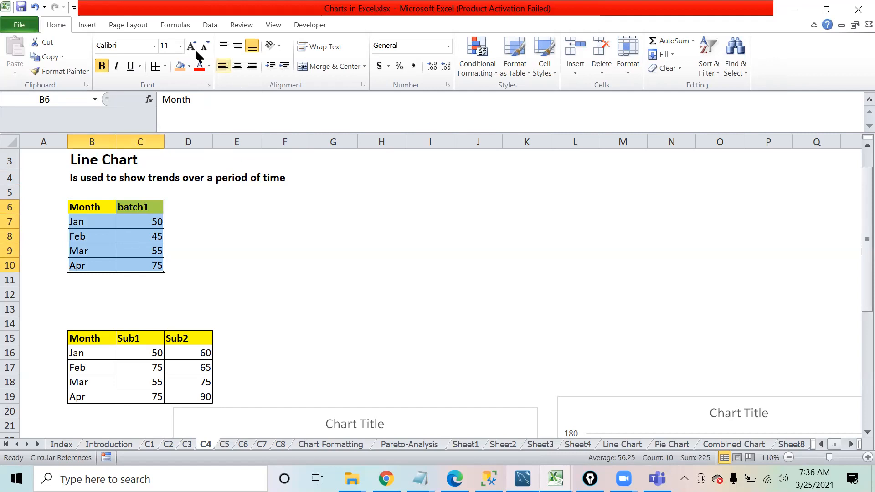
{"action": "left_click", "coordinate": [80, 30]}
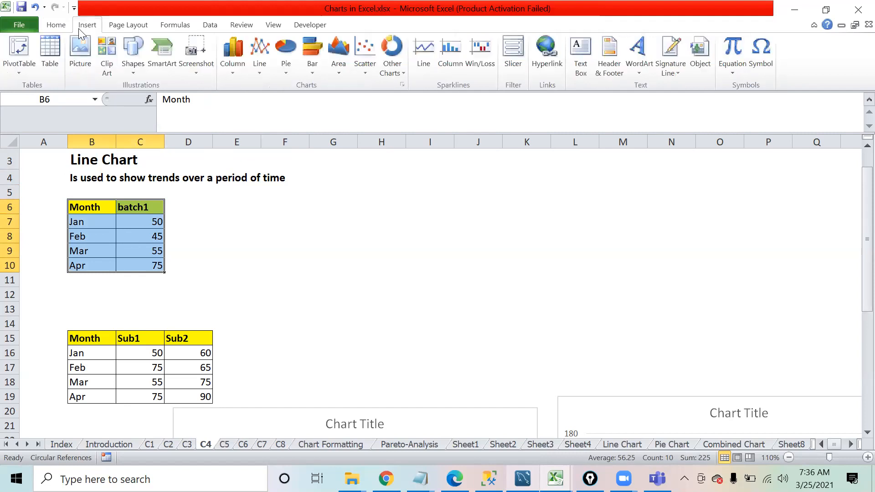
{"action": "left_click", "coordinate": [264, 75]}
{"action": "left_click", "coordinate": [266, 116]}
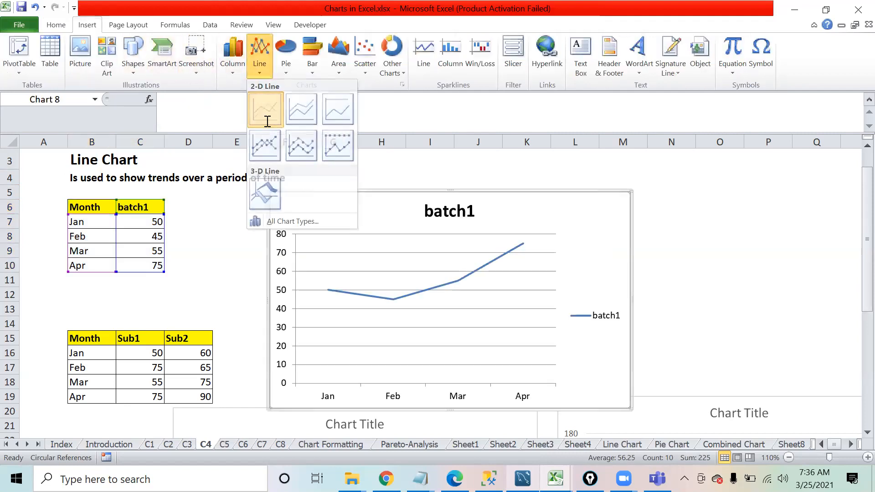
Shrink the batch1 line chart and reposition it to the right of the month and batch1 table
{"action": "left_click_drag", "start_coordinate": [628, 409], "coordinate": [581, 336]}
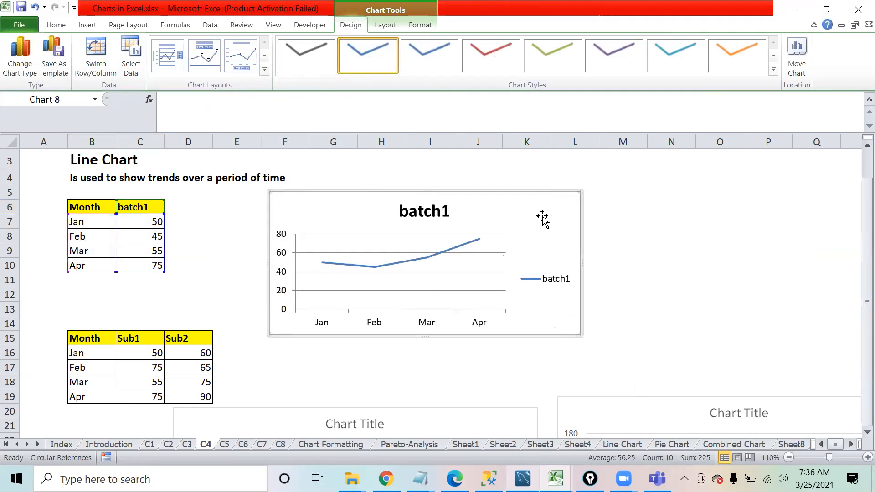
{"action": "left_click_drag", "start_coordinate": [548, 197], "coordinate": [575, 188]}
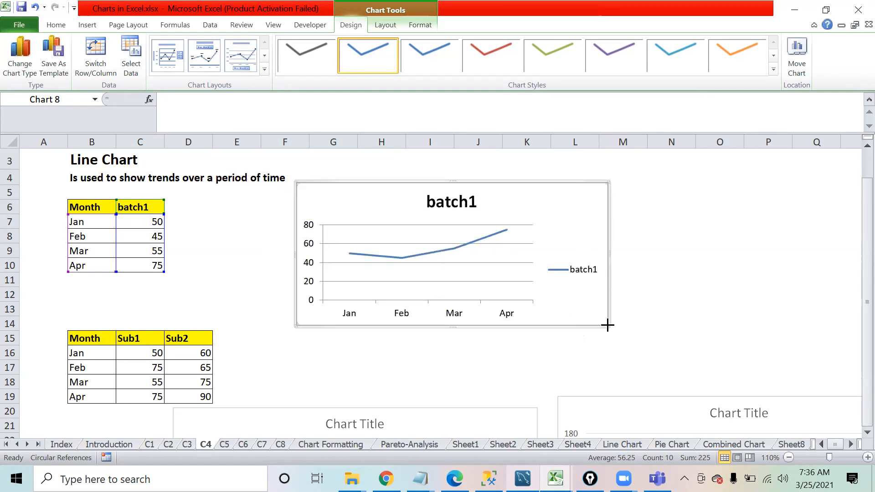
{"action": "left_click_drag", "start_coordinate": [609, 326], "coordinate": [593, 322]}
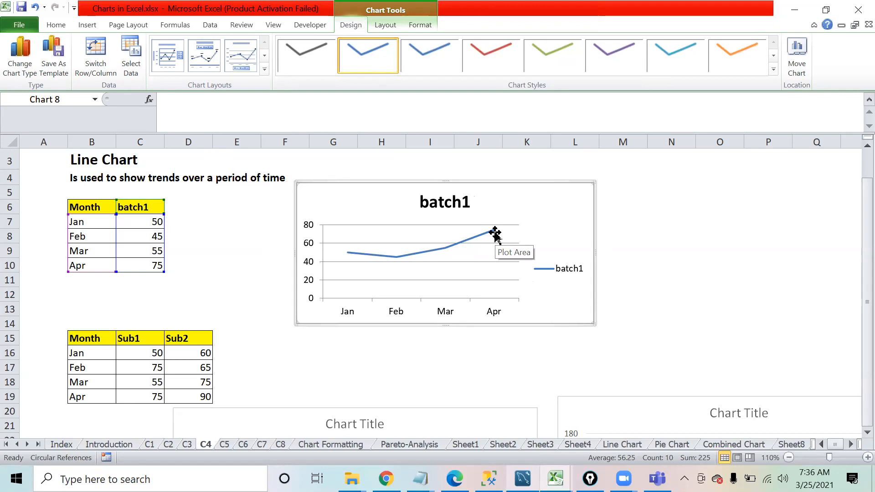
Change the line chart's title to "Batch Strength"
{"action": "left_click", "coordinate": [460, 197]}
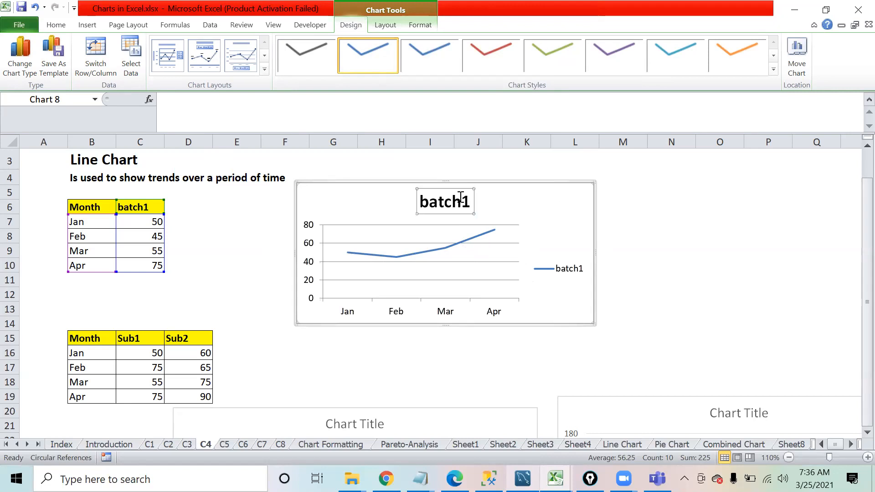
{"action": "double_click", "coordinate": [461, 200]}
{"action": "type", "text": "Batch Strength"}
Give the line chart's title a yellow fill and reduce its font size by several increments
{"action": "key", "text": "ctrl+a"}
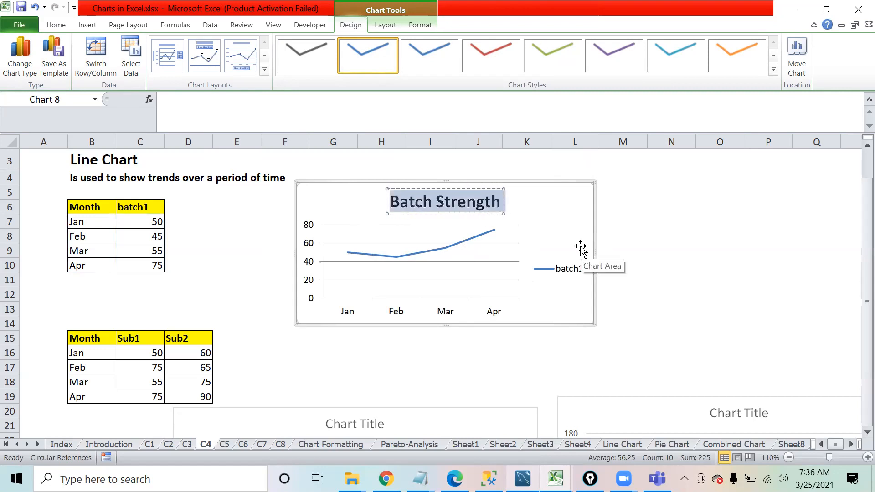
{"action": "left_click", "coordinate": [54, 25]}
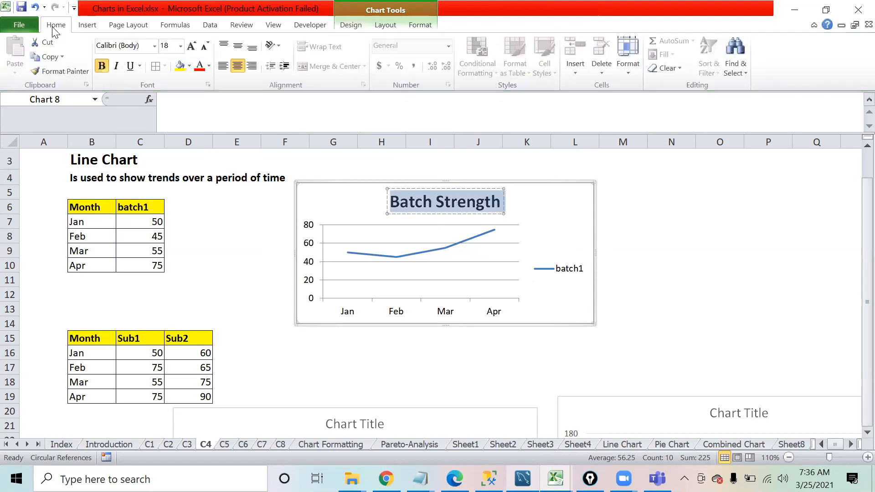
{"action": "left_click", "coordinate": [177, 67]}
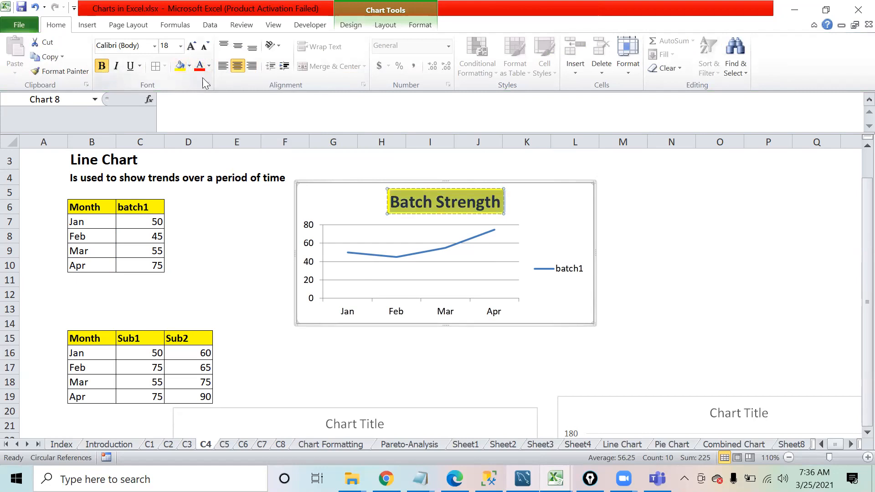
{"action": "left_click", "coordinate": [203, 47]}
{"action": "left_click", "coordinate": [203, 47]}
{"action": "left_click", "coordinate": [203, 46]}
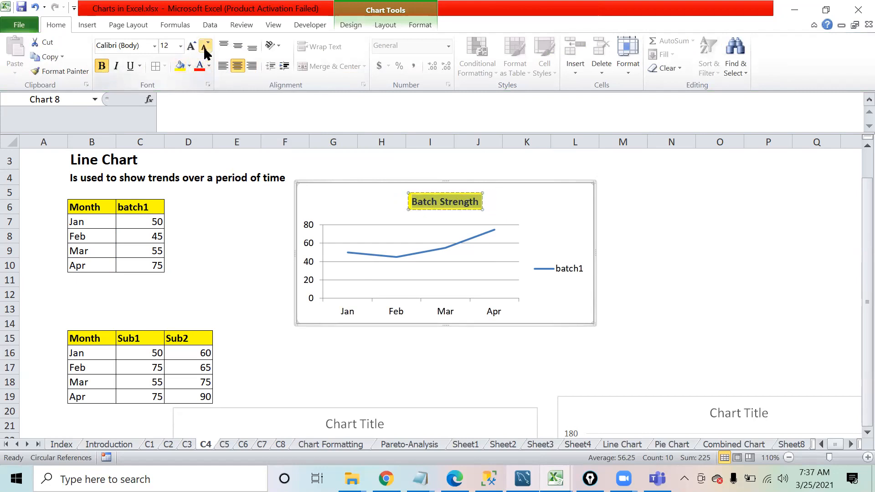
{"action": "left_click", "coordinate": [204, 46]}
{"action": "left_click", "coordinate": [673, 225]}
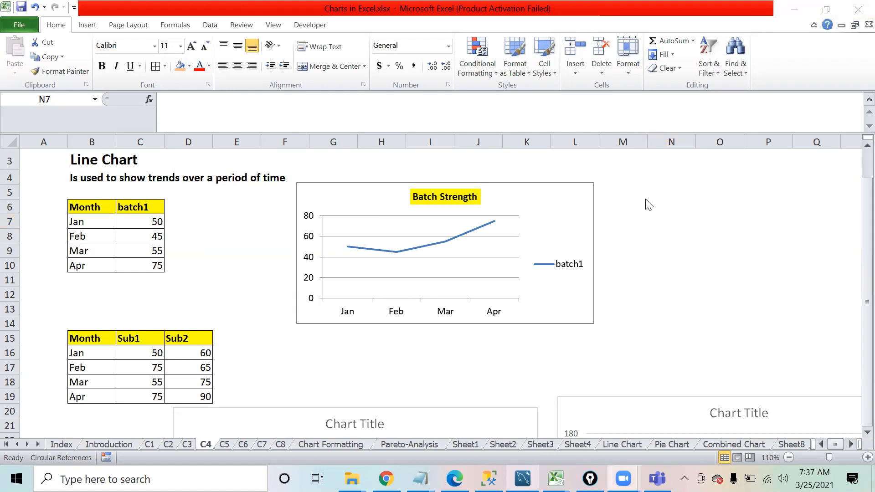
Copy the month and batch1 table in B6:C10
{"action": "left_click", "coordinate": [565, 207]}
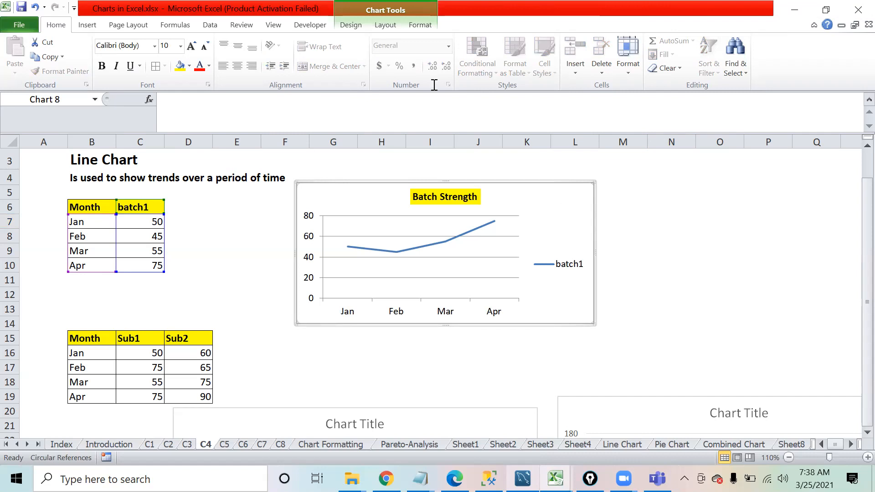
{"action": "key", "text": "Escape"}
{"action": "left_click", "coordinate": [214, 230]}
{"action": "left_click", "coordinate": [94, 208]}
{"action": "key", "text": "ctrl+a"}
{"action": "key", "text": "ctrl+c"}
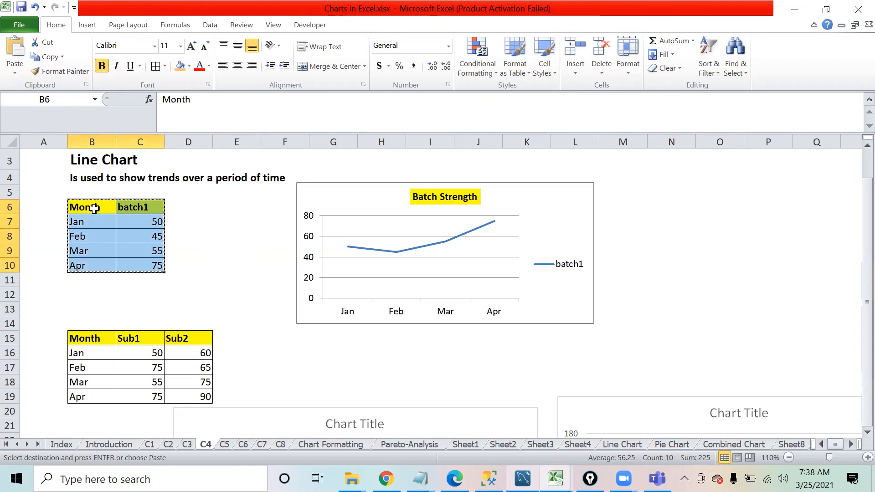
{"action": "left_click", "coordinate": [104, 173]}
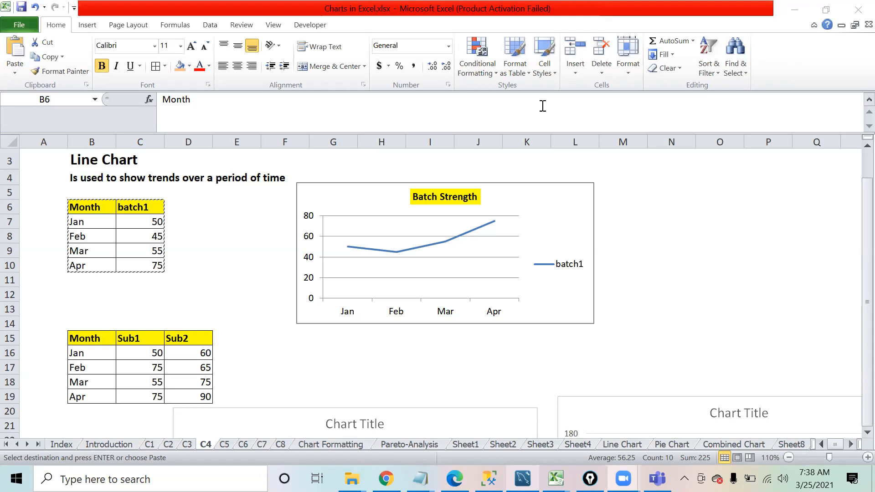
{"action": "left_click", "coordinate": [617, 230]}
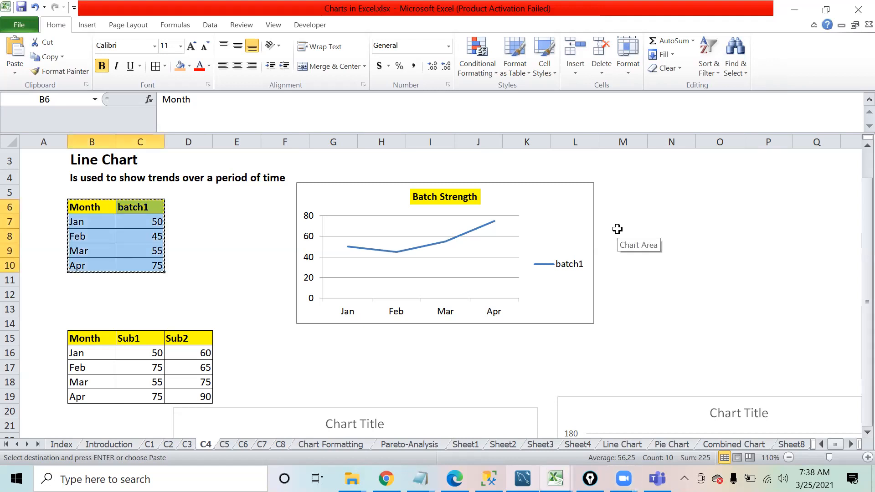
{"action": "left_click", "coordinate": [617, 230]}
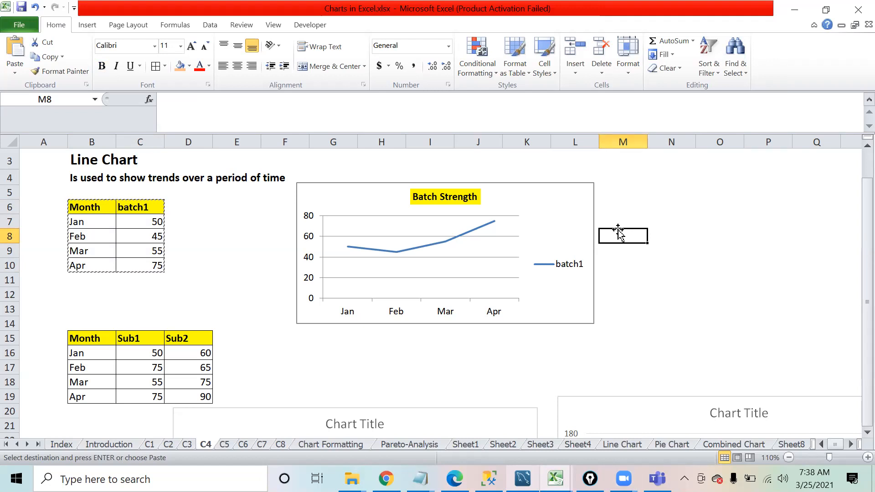
Make the Batch Strength line chart slightly smaller from its lower-right corner
{"action": "left_click", "coordinate": [568, 308]}
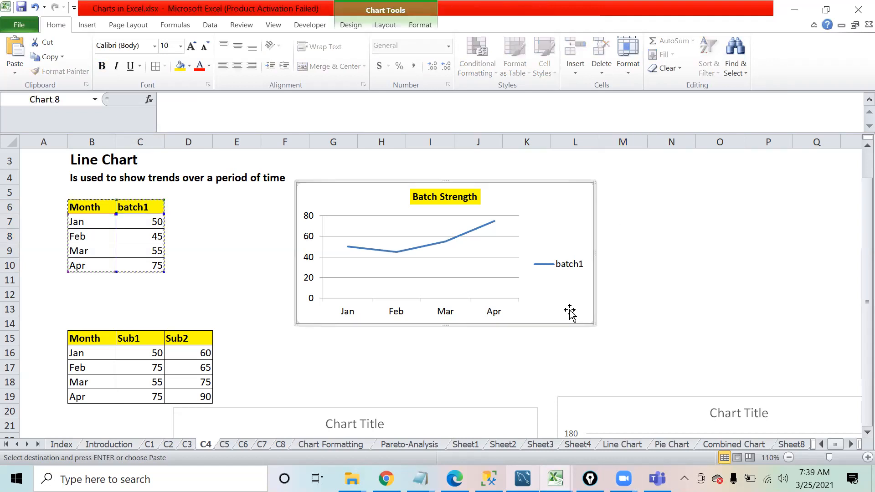
{"action": "left_click", "coordinate": [699, 326]}
{"action": "left_click", "coordinate": [559, 299]}
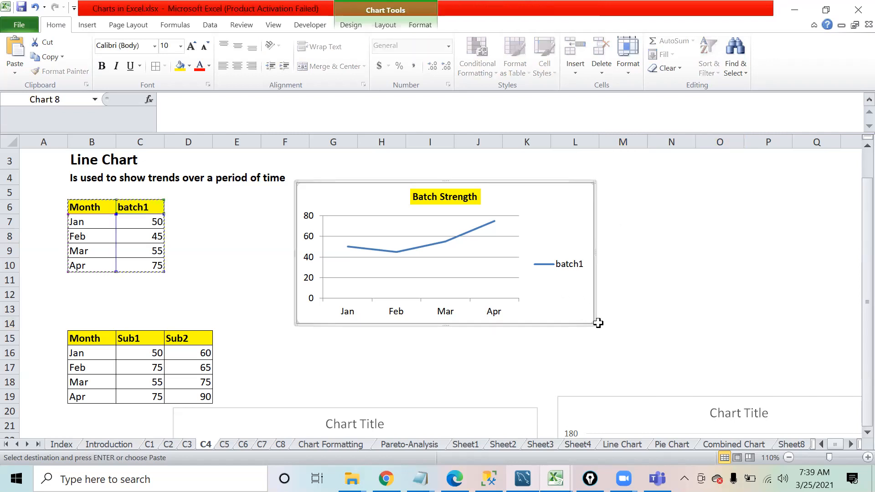
{"action": "left_click_drag", "start_coordinate": [592, 324], "coordinate": [587, 319]}
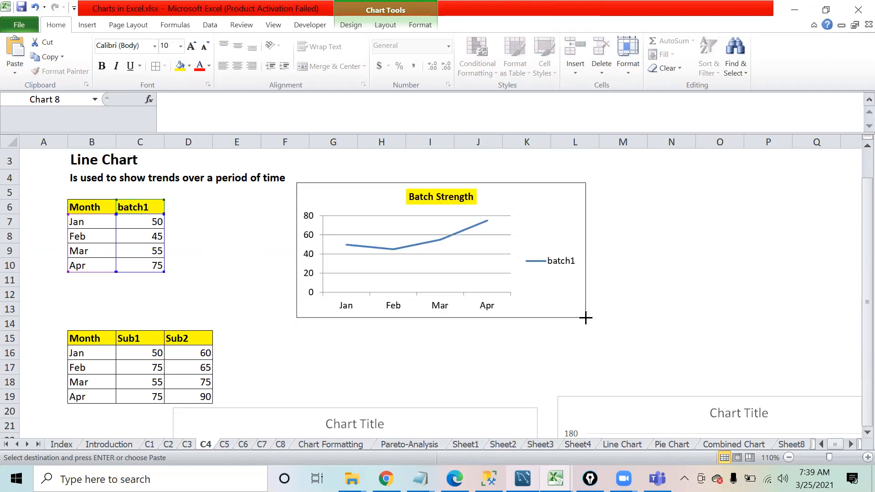
{"action": "left_click", "coordinate": [624, 300]}
{"action": "left_click", "coordinate": [585, 305]}
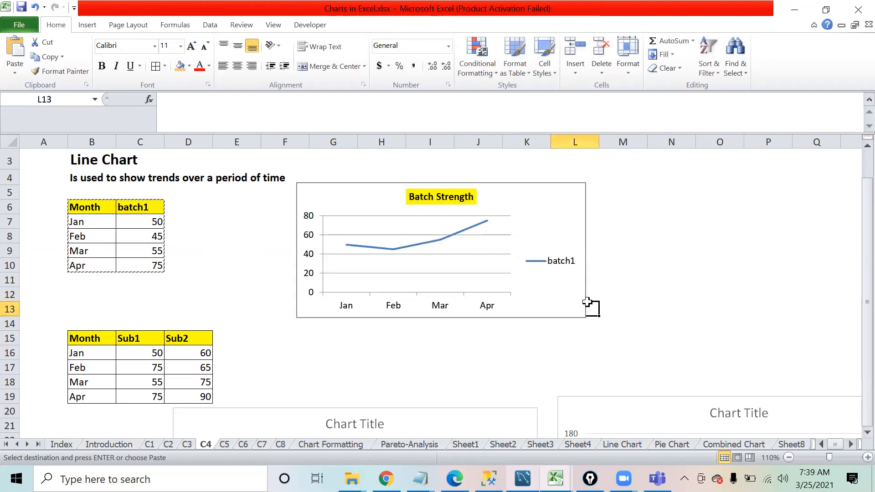
{"action": "left_click", "coordinate": [582, 305]}
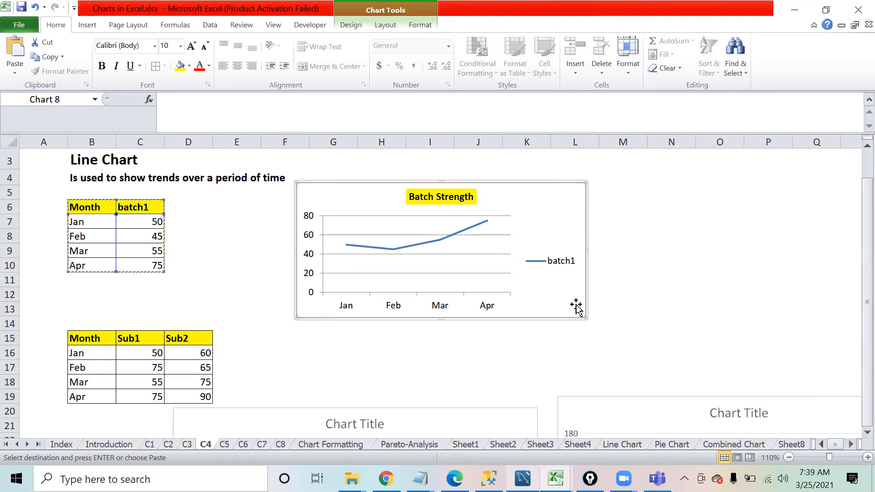
{"action": "left_click", "coordinate": [642, 312]}
Open worksheet C5 and copy the region sales table in B6:C10
{"action": "left_click", "coordinate": [226, 442]}
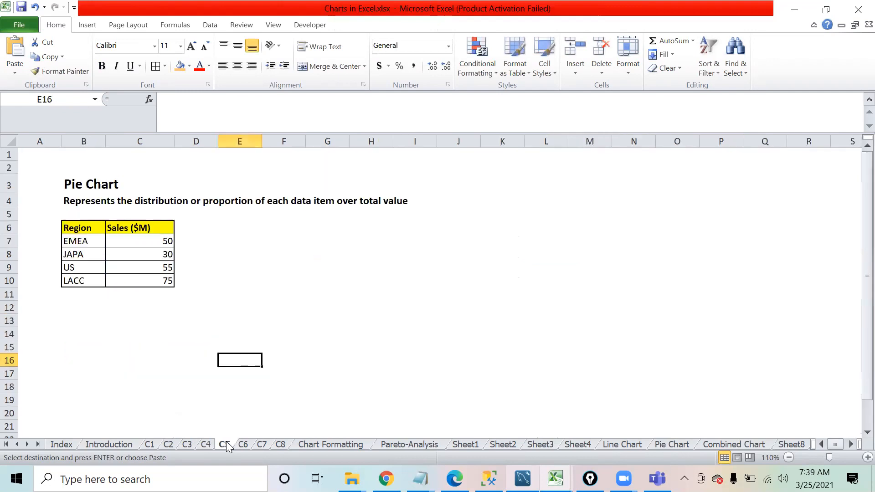
{"action": "left_click", "coordinate": [232, 282]}
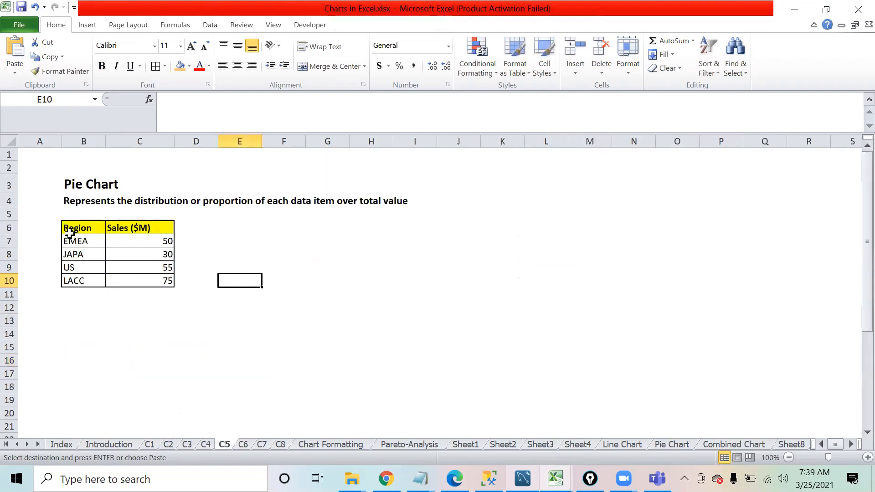
{"action": "left_click_drag", "start_coordinate": [71, 227], "coordinate": [136, 275]}
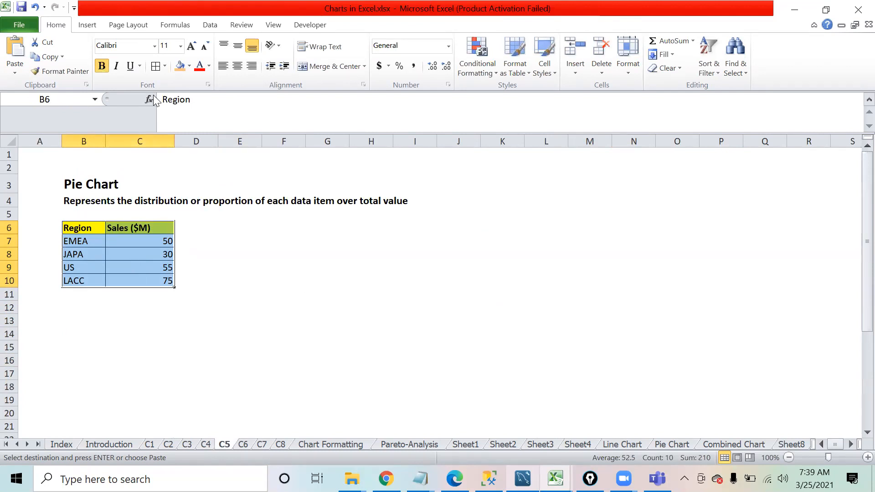
{"action": "left_click", "coordinate": [231, 211]}
{"action": "left_click_drag", "start_coordinate": [94, 227], "coordinate": [135, 282]}
{"action": "key", "text": "ctrl+c"}
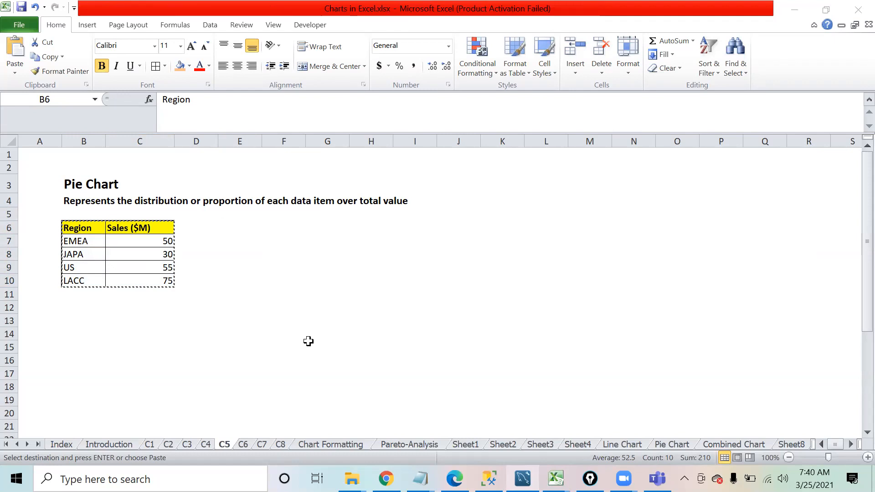
Insert a basic 2-D pie chart of the region sales in B6:C10 and fit it beside the table, clear of the description
{"action": "left_click", "coordinate": [80, 228]}
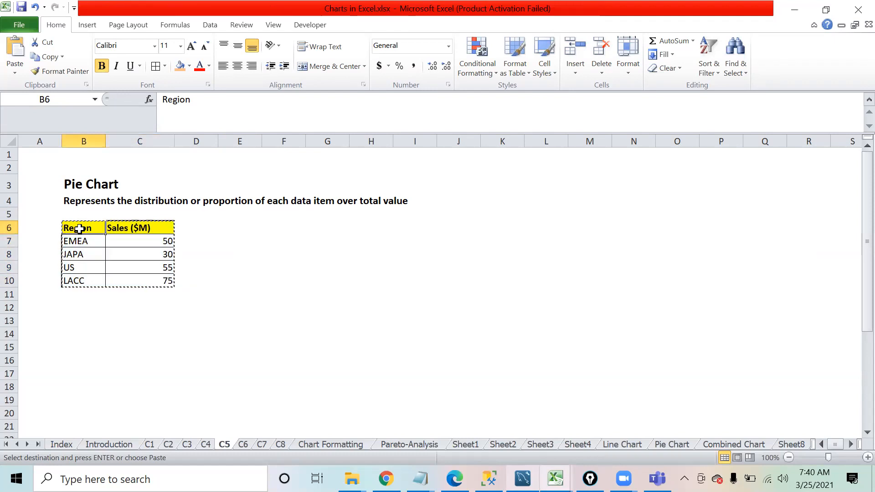
{"action": "key", "text": "ctrl+shift+Right"}
{"action": "key", "text": "ctrl+shift+Down"}
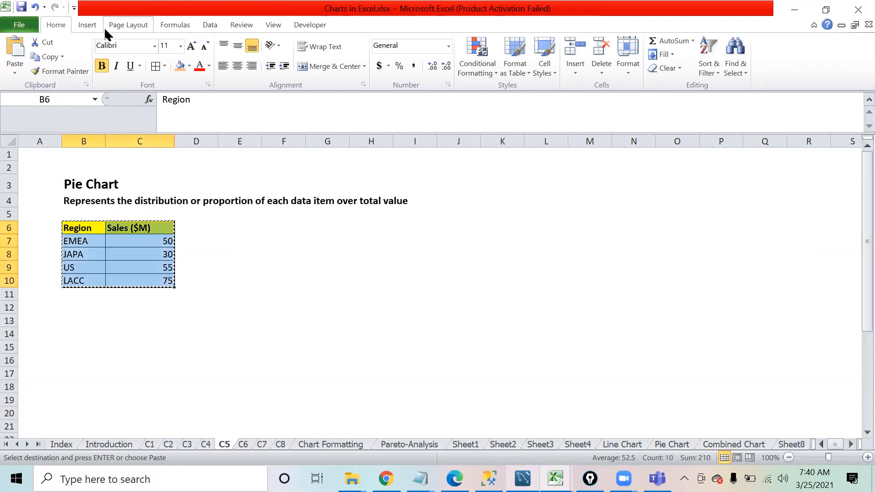
{"action": "left_click", "coordinate": [87, 25]}
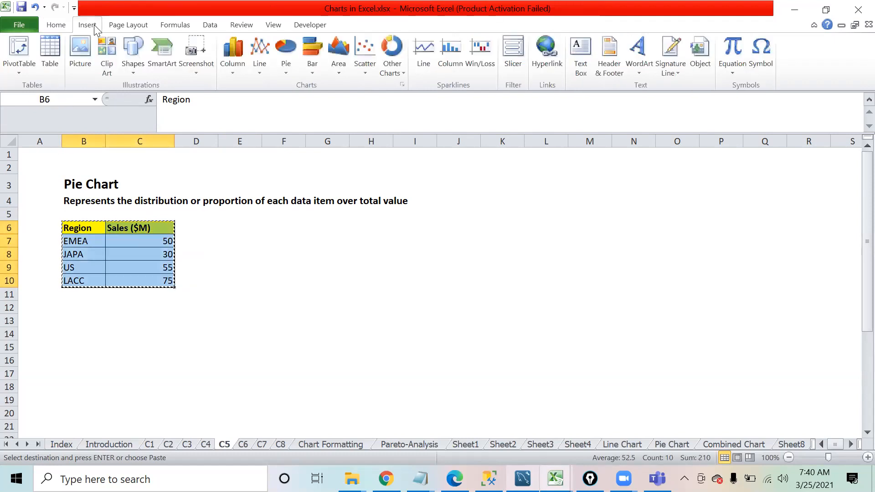
{"action": "left_click", "coordinate": [287, 61]}
{"action": "left_click", "coordinate": [292, 109]}
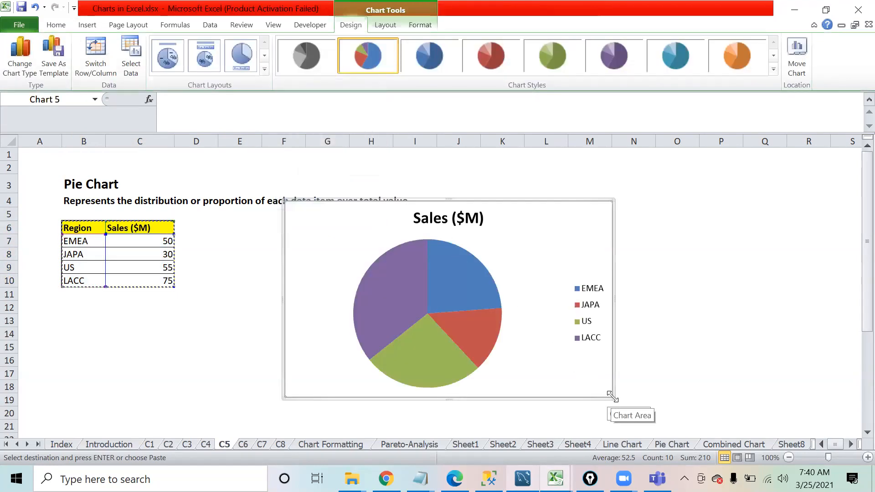
{"action": "left_click_drag", "start_coordinate": [612, 398], "coordinate": [575, 354]}
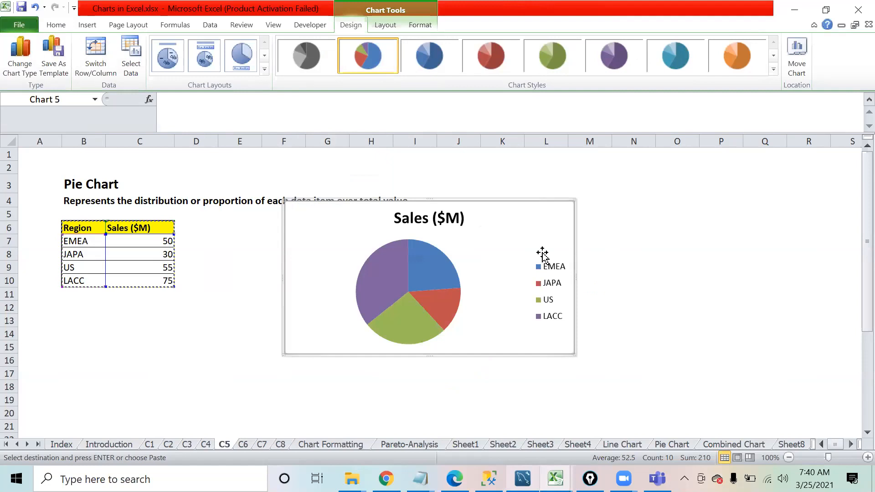
{"action": "left_click_drag", "start_coordinate": [552, 210], "coordinate": [608, 225]}
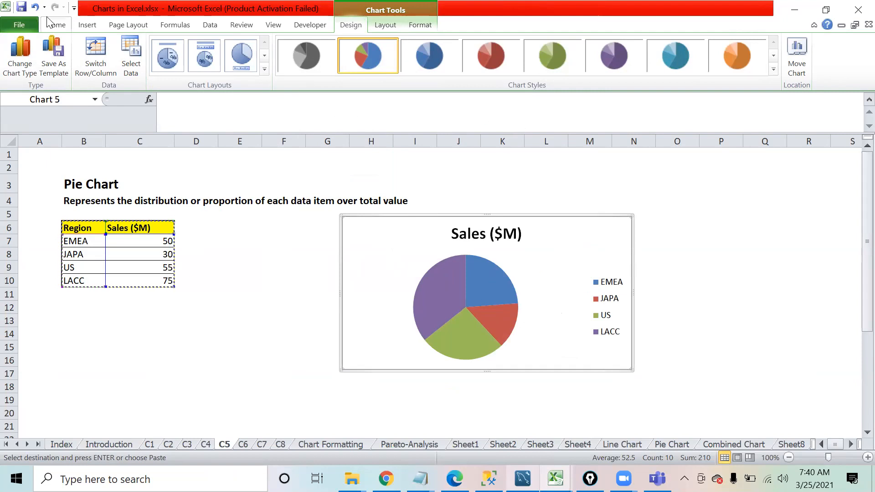
Fill only the EMEA slice of the pie chart with yellow and clear the table's copy selection
{"action": "left_click", "coordinate": [66, 28]}
{"action": "left_click", "coordinate": [479, 288]}
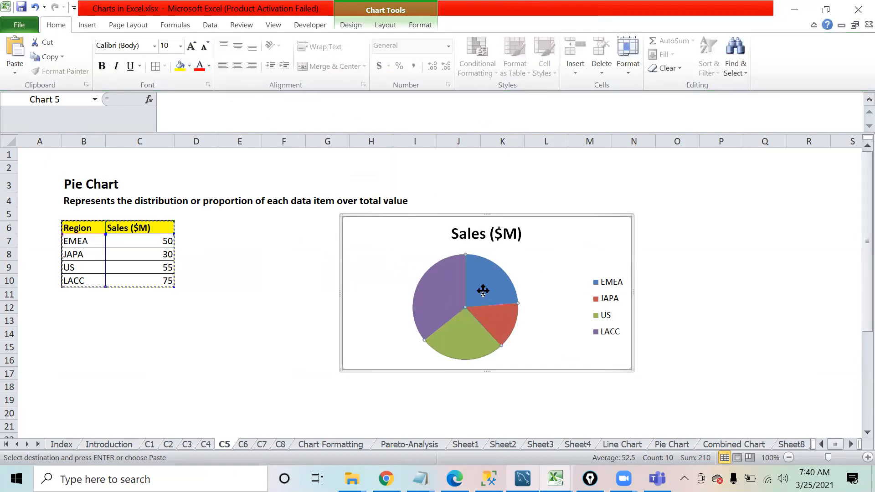
{"action": "left_click", "coordinate": [188, 66]}
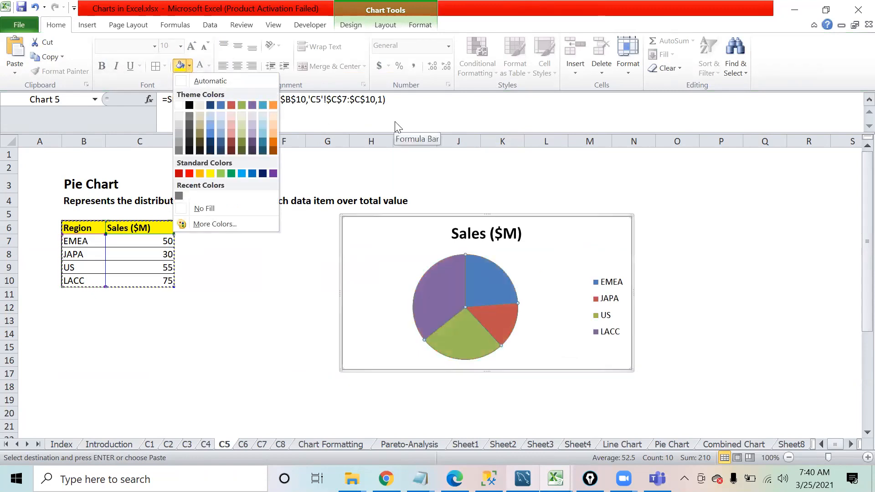
{"action": "left_click", "coordinate": [481, 275]}
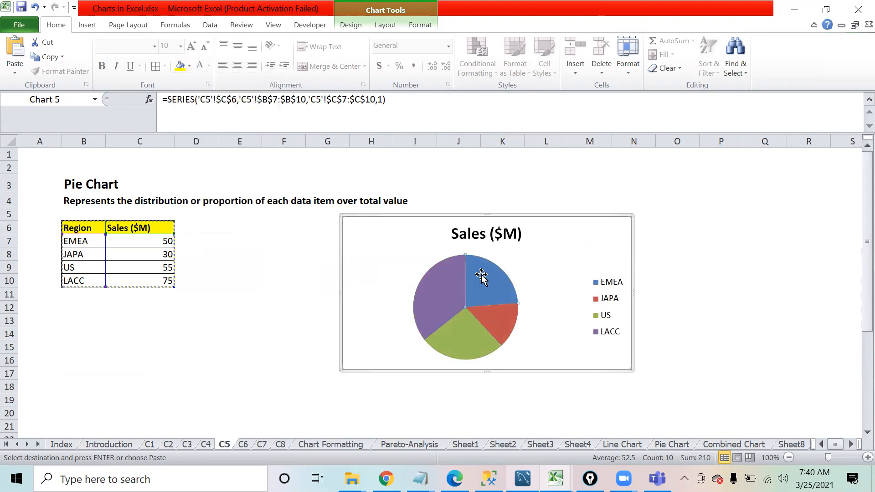
{"action": "left_click", "coordinate": [180, 66]}
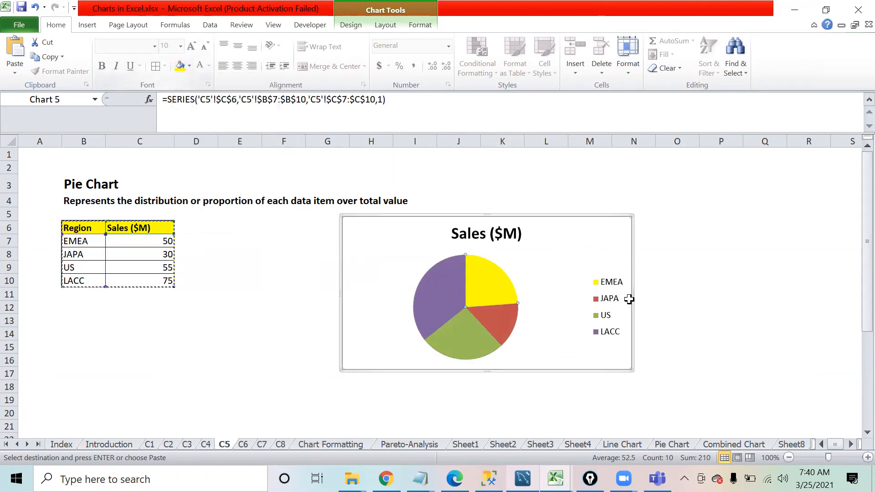
{"action": "left_click", "coordinate": [691, 316]}
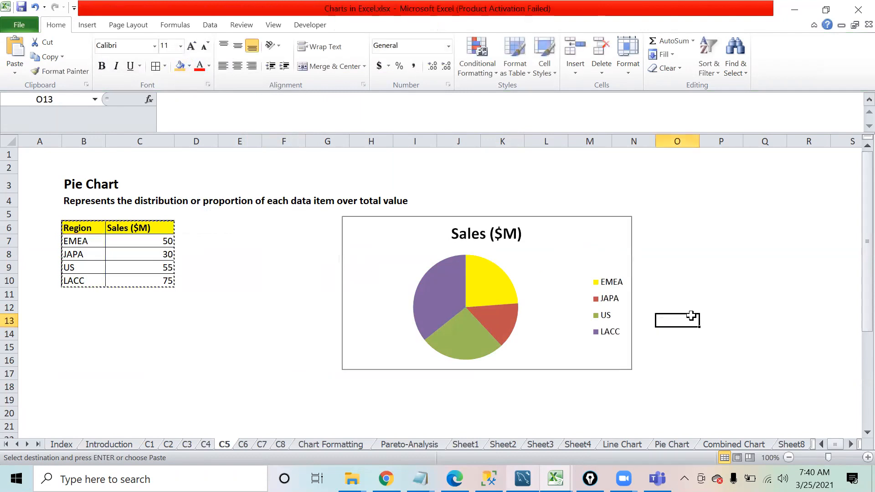
{"action": "key", "text": "Escape"}
{"action": "left_click", "coordinate": [528, 250]}
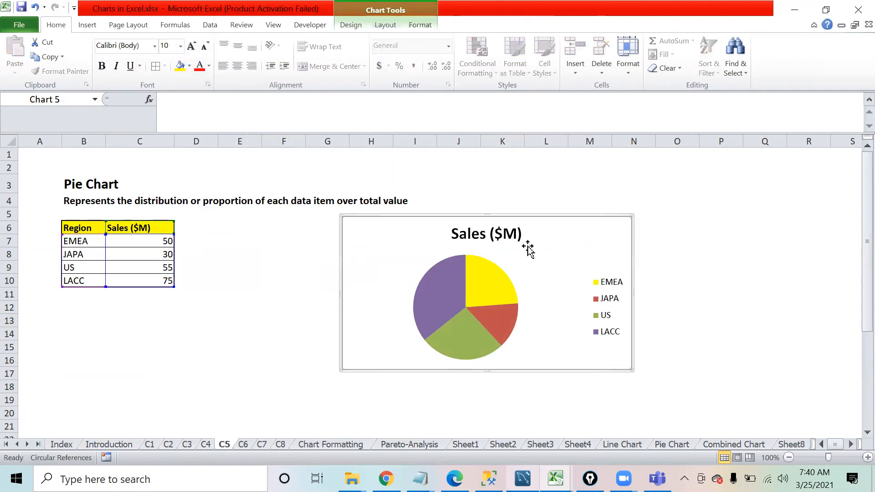
Move the pie chart's legend to the bottom and show its data labels at the outside end of the slices
{"action": "left_click", "coordinate": [385, 28]}
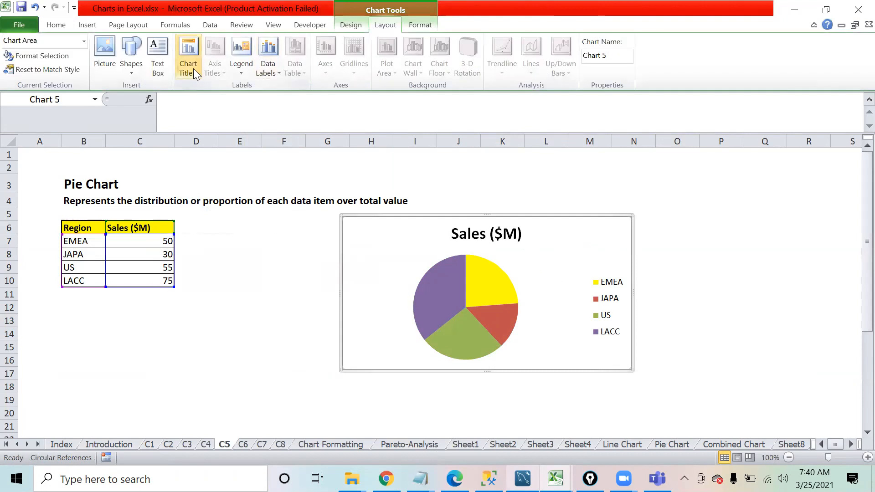
{"action": "left_click", "coordinate": [244, 67]}
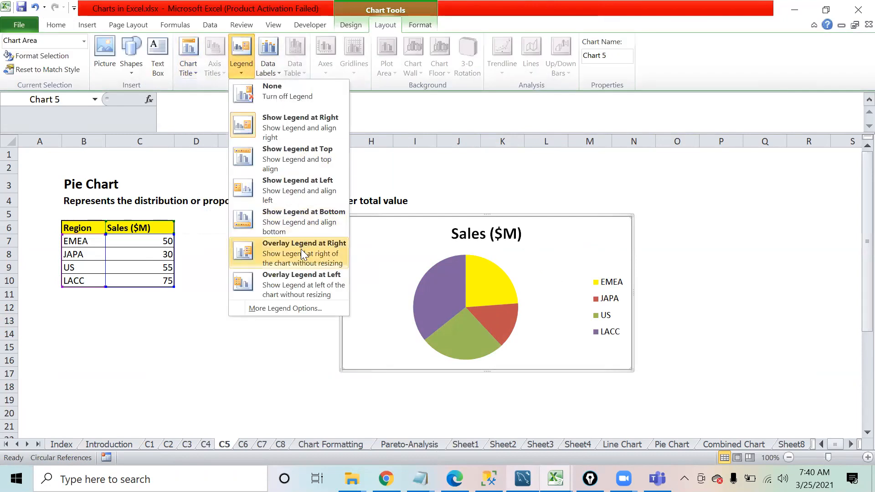
{"action": "left_click", "coordinate": [291, 211]}
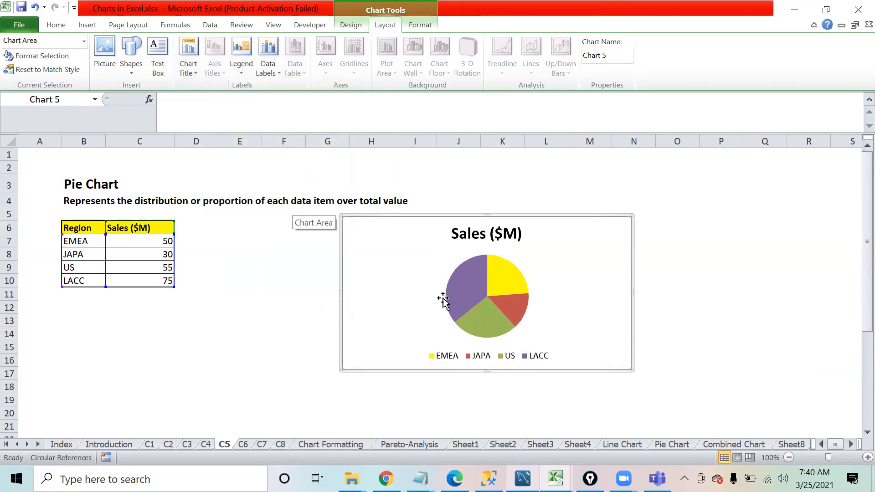
{"action": "left_click", "coordinate": [258, 70]}
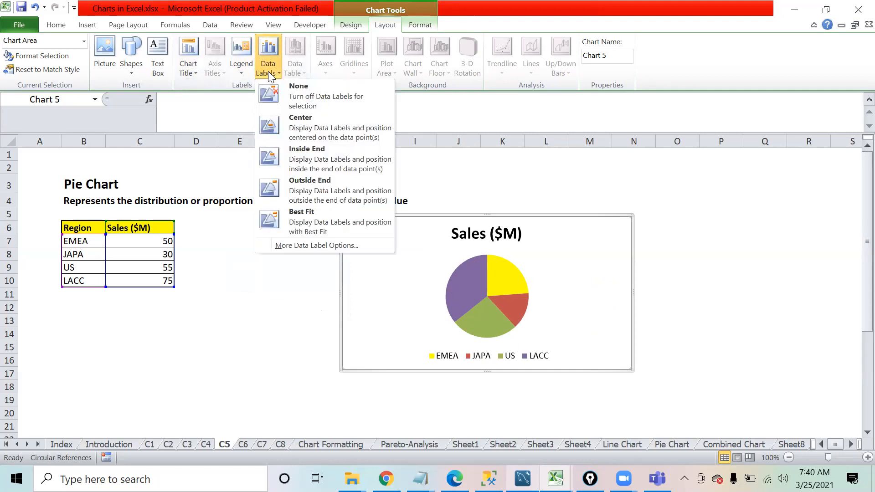
{"action": "left_click", "coordinate": [306, 181]}
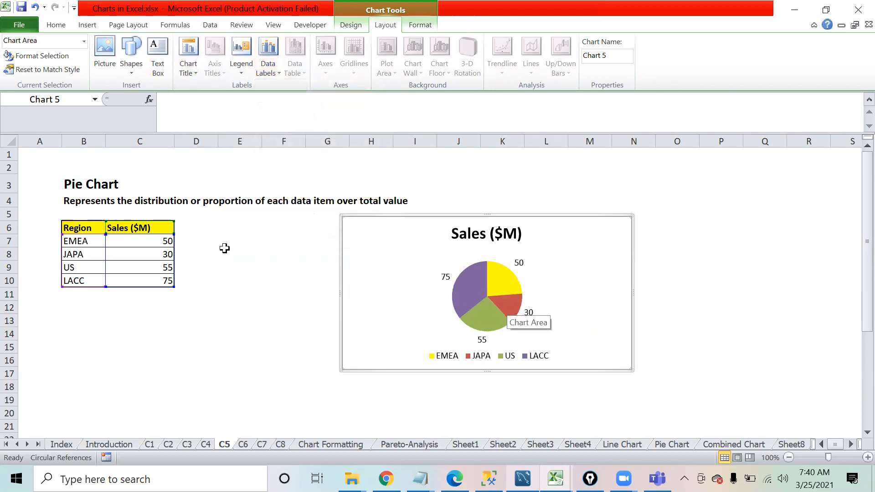
{"action": "left_click", "coordinate": [260, 269]}
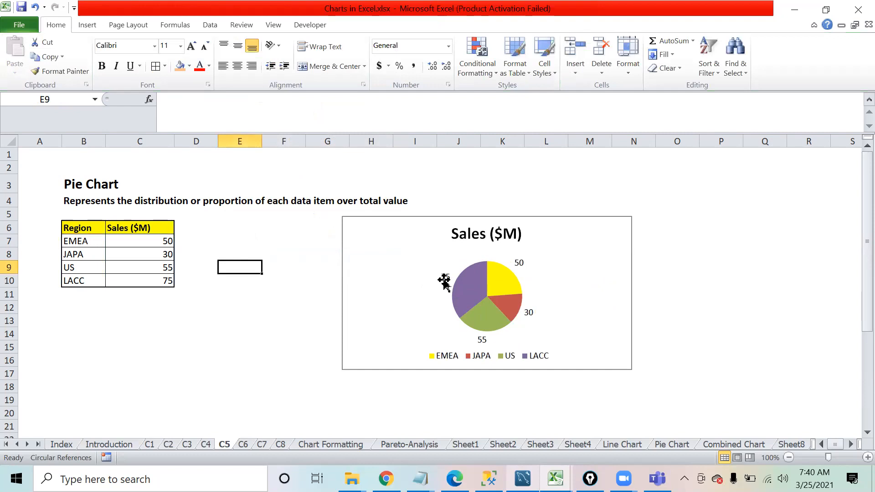
{"action": "mouse_move", "coordinate": [463, 286]}
{"action": "mouse_move", "coordinate": [508, 303]}
Make the pie chart's data labels show percentages instead of values
{"action": "left_click", "coordinate": [563, 241]}
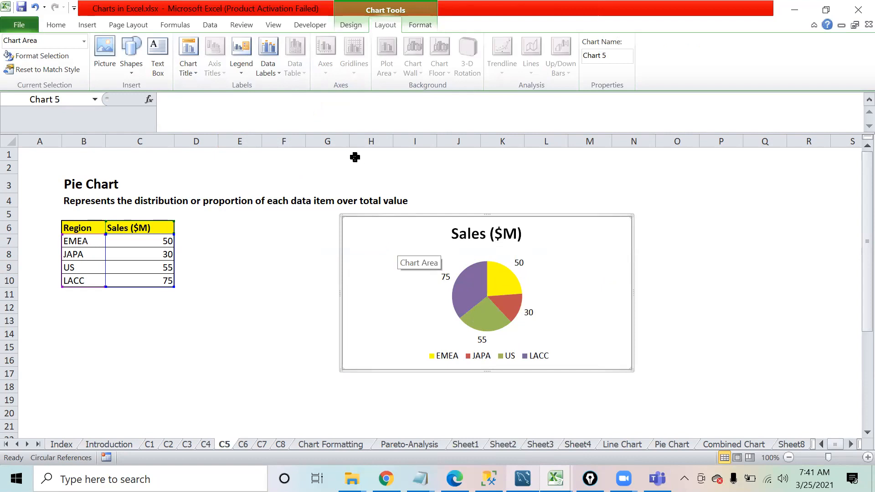
{"action": "left_click", "coordinate": [272, 72]}
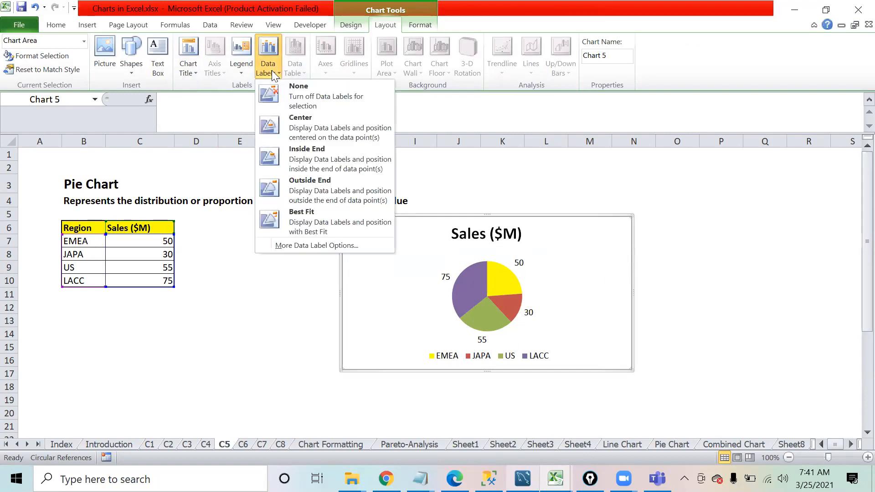
{"action": "left_click", "coordinate": [303, 244]}
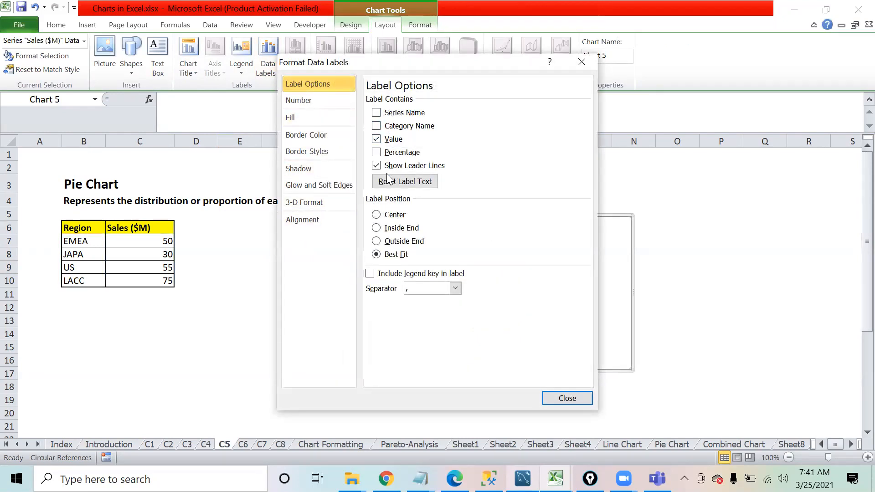
{"action": "left_click", "coordinate": [376, 139]}
{"action": "left_click", "coordinate": [377, 152]}
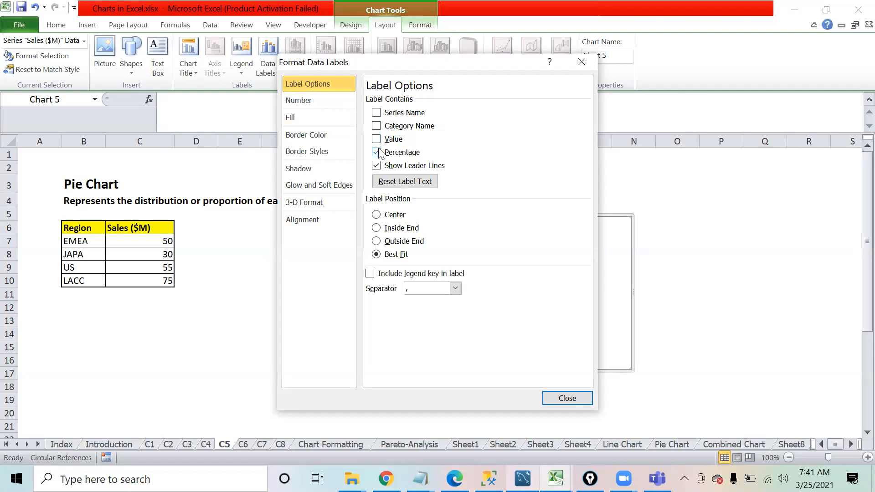
{"action": "left_click", "coordinate": [565, 398]}
{"action": "left_click", "coordinate": [675, 320]}
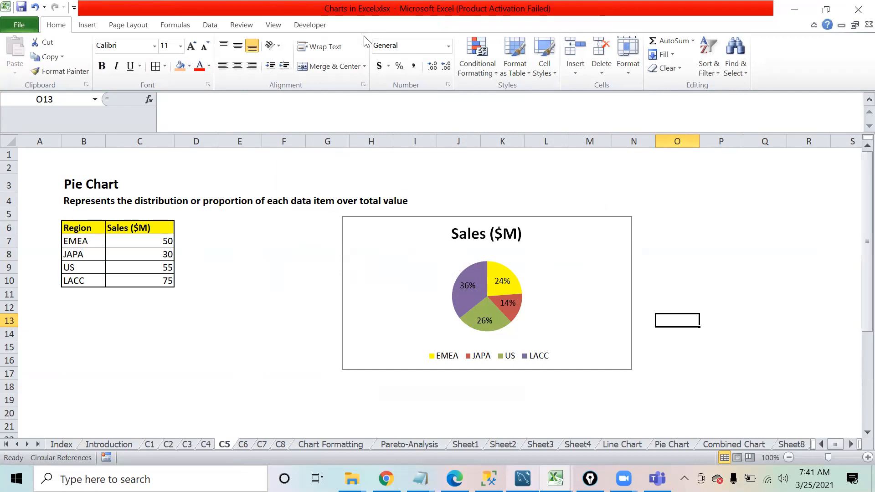
Position the pie chart's percentage labels at the outside end of the slices
{"action": "left_click", "coordinate": [427, 268]}
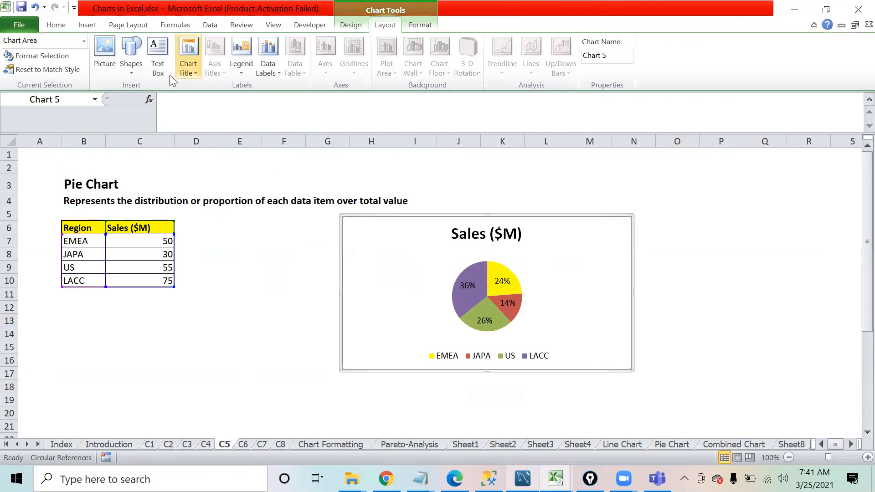
{"action": "left_click", "coordinate": [250, 72]}
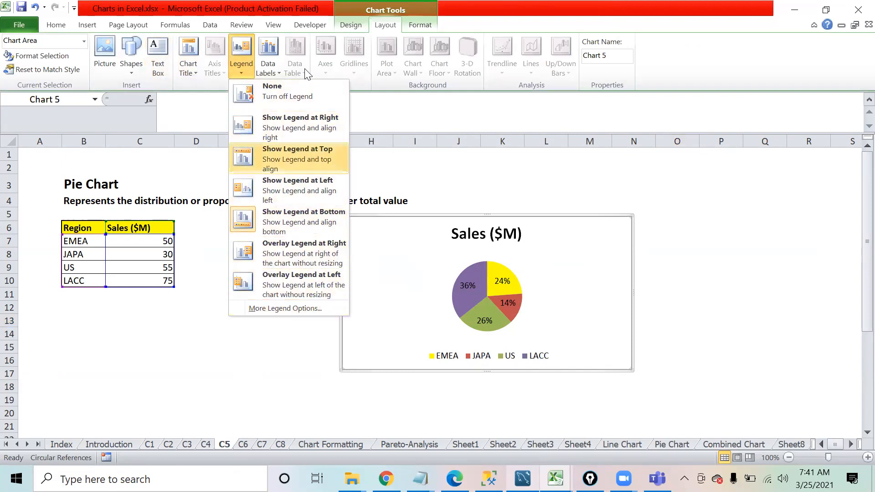
{"action": "left_click", "coordinate": [273, 69]}
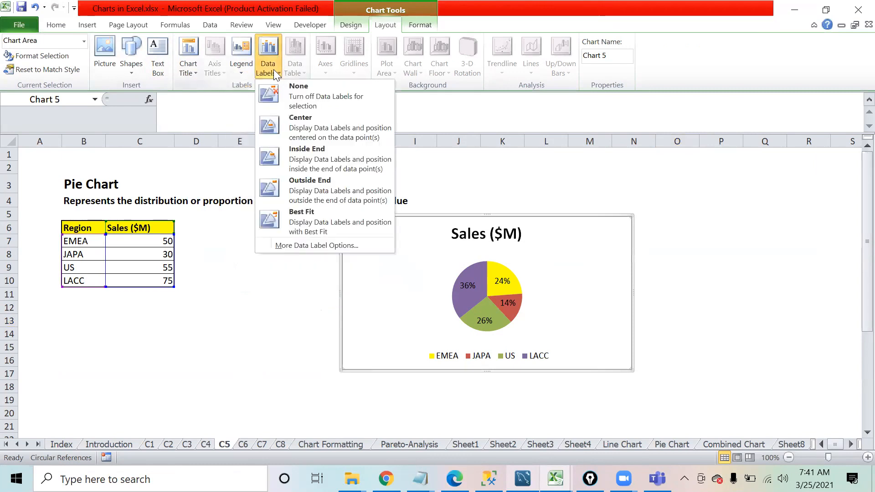
{"action": "left_click", "coordinate": [309, 191]}
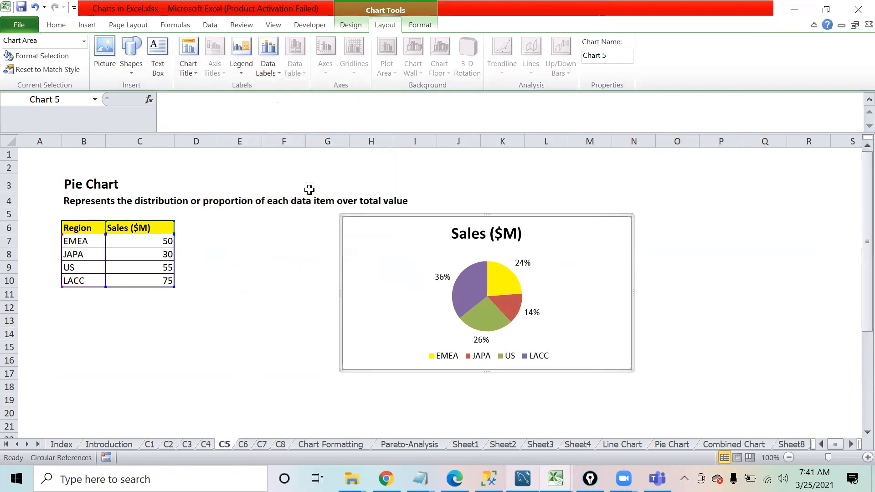
{"action": "left_click", "coordinate": [675, 293]}
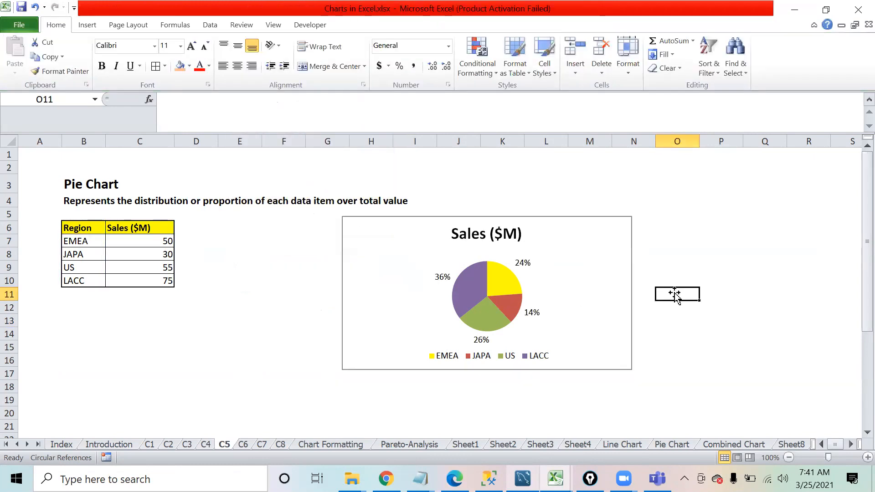
Make the pie chart narrower and slightly taller from its lower-left corner, leaving its upper-right corner in place
{"action": "left_click", "coordinate": [369, 330]}
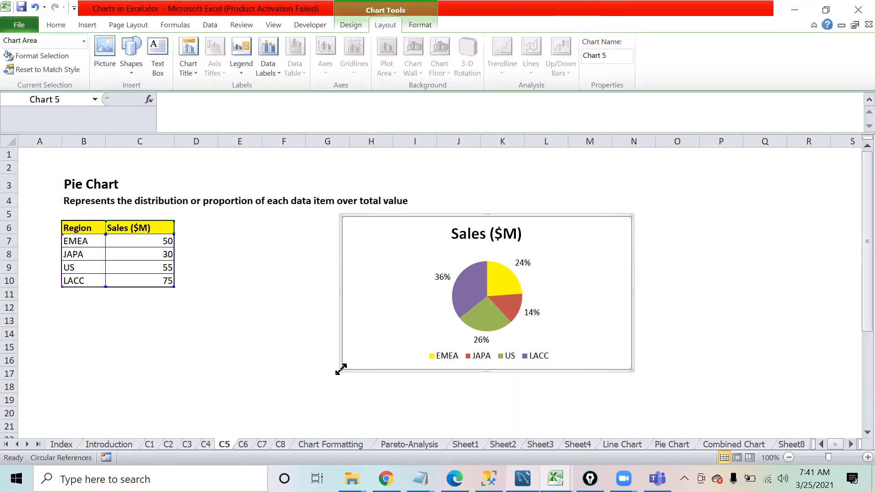
{"action": "left_click_drag", "start_coordinate": [343, 371], "coordinate": [394, 390]}
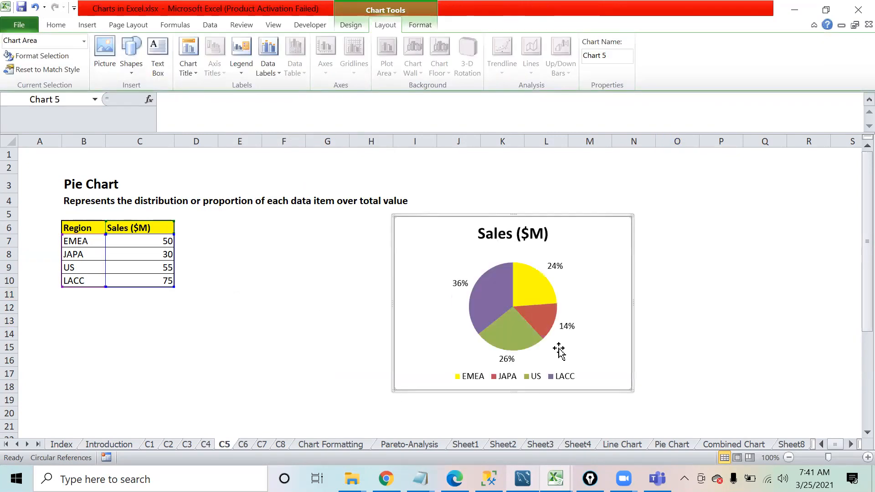
{"action": "left_click", "coordinate": [678, 325]}
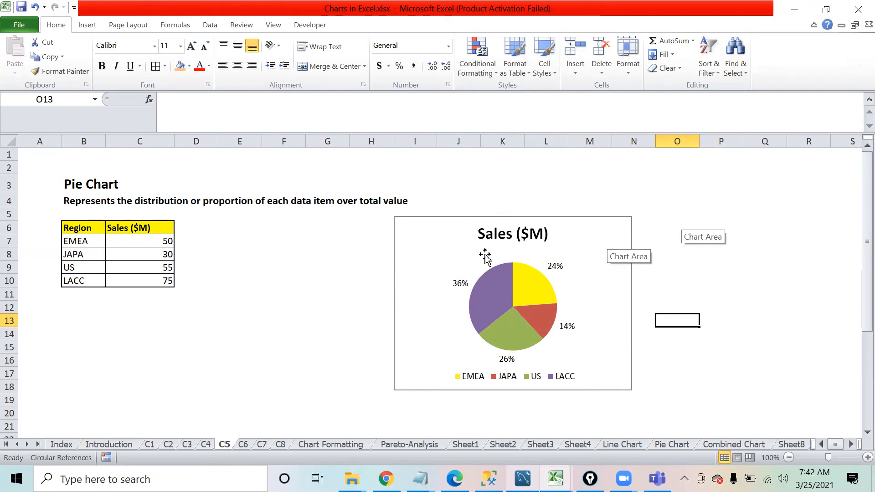
{"action": "left_click", "coordinate": [405, 237]}
{"action": "left_click", "coordinate": [355, 259]}
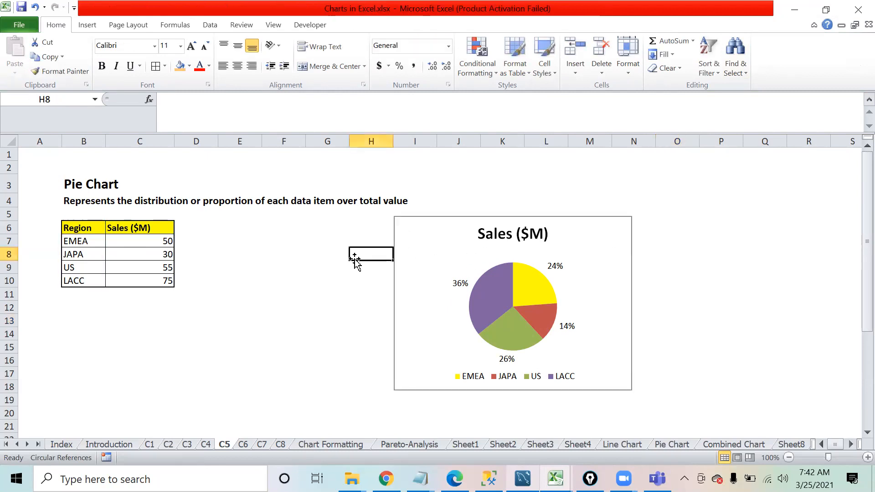
Open worksheet C6 and delete its existing area chart
{"action": "left_click", "coordinate": [249, 445]}
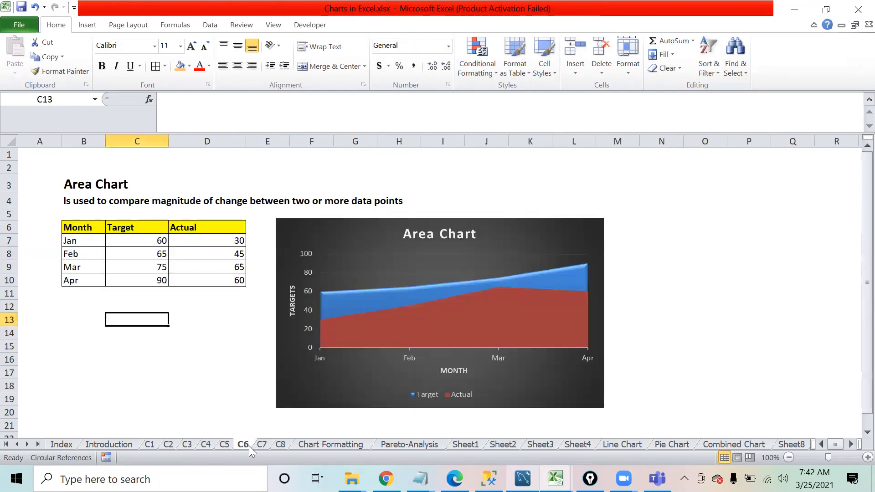
{"action": "left_click", "coordinate": [511, 245]}
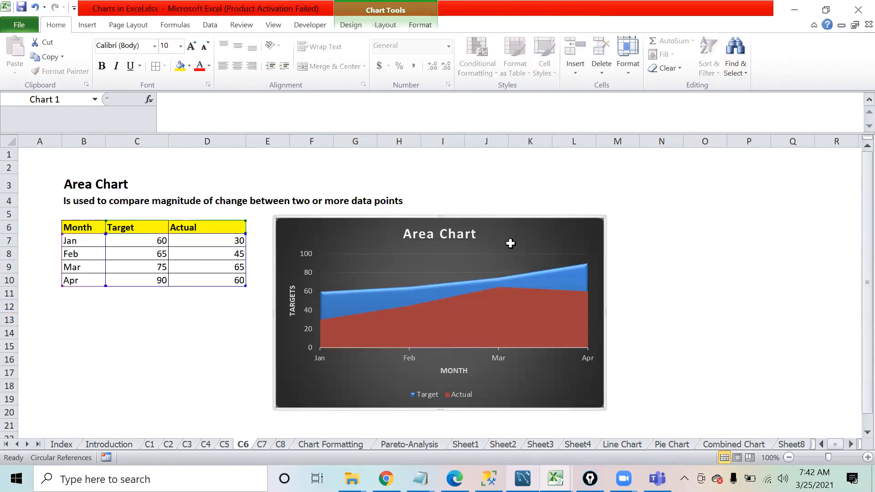
{"action": "key", "text": "Delete"}
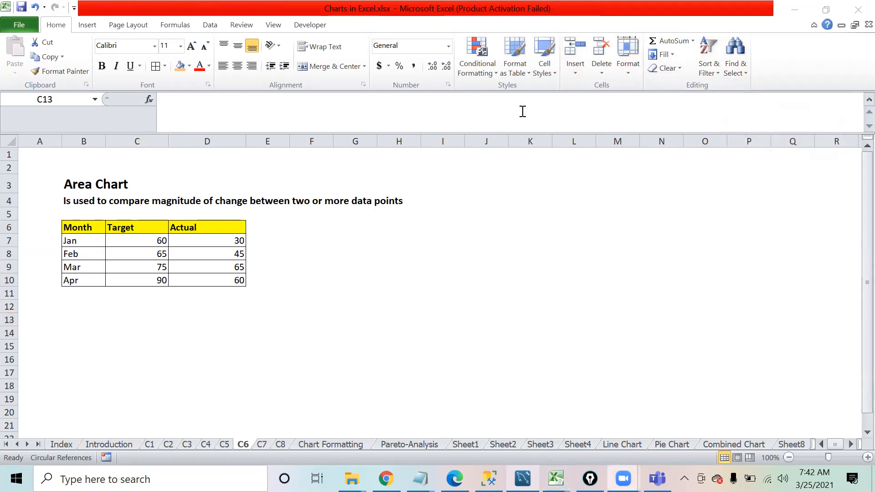
{"action": "left_click", "coordinate": [226, 443]}
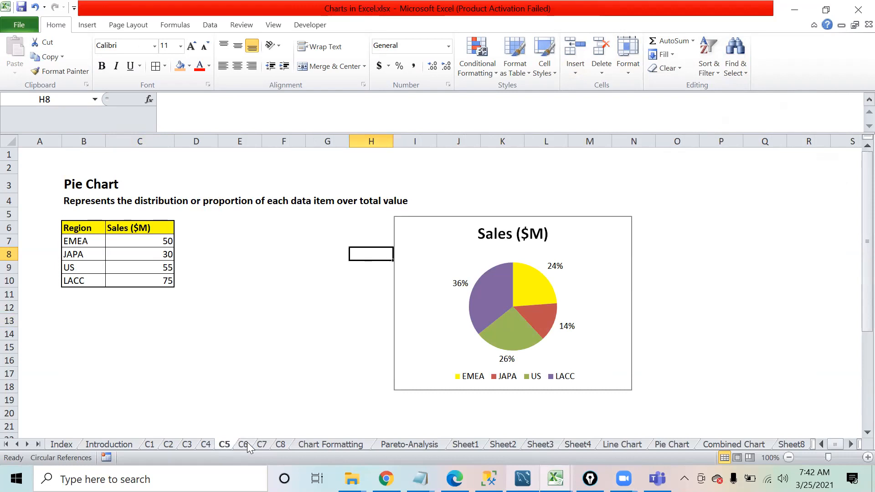
{"action": "left_click", "coordinate": [243, 444]}
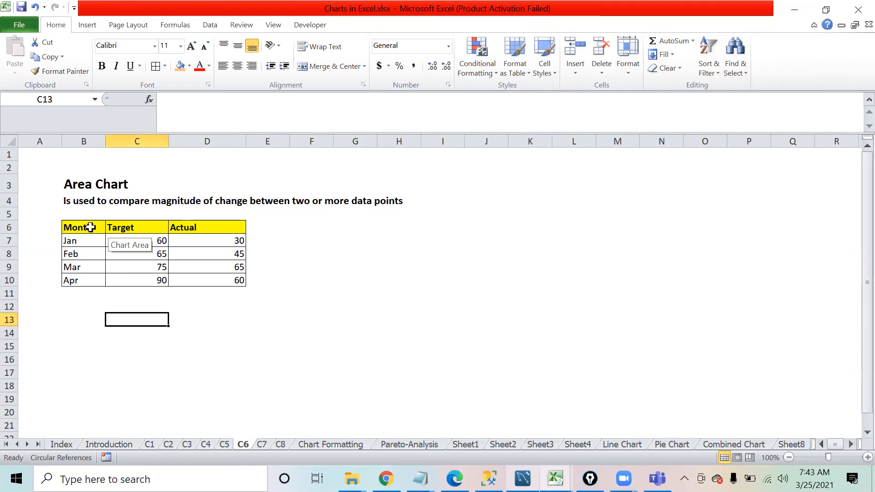
Select the Month, Target and Actual table in B6:D10 on worksheet C6 and copy it
{"action": "key", "text": "Up"}
{"action": "key", "text": "Up"}
{"action": "key", "text": "Up"}
{"action": "key", "text": "Up"}
{"action": "key", "text": "Up"}
{"action": "key", "text": "Up"}
{"action": "key", "text": "Left"}
{"action": "key", "text": "Up"}
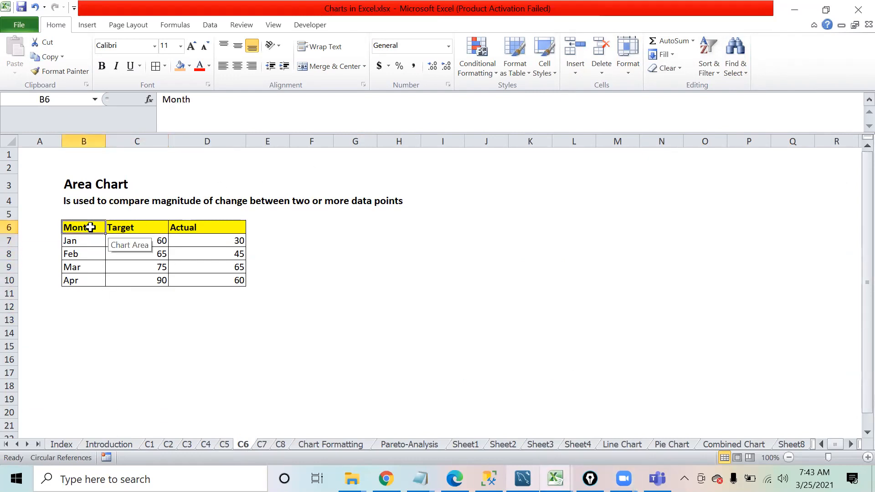
{"action": "key", "text": "shift+Right"}
{"action": "key", "text": "shift+Right"}
{"action": "key", "text": "shift+Down"}
{"action": "key", "text": "shift+Down"}
{"action": "key", "text": "shift+Down"}
{"action": "key", "text": "shift+Down"}
{"action": "key", "text": "ctrl+c"}
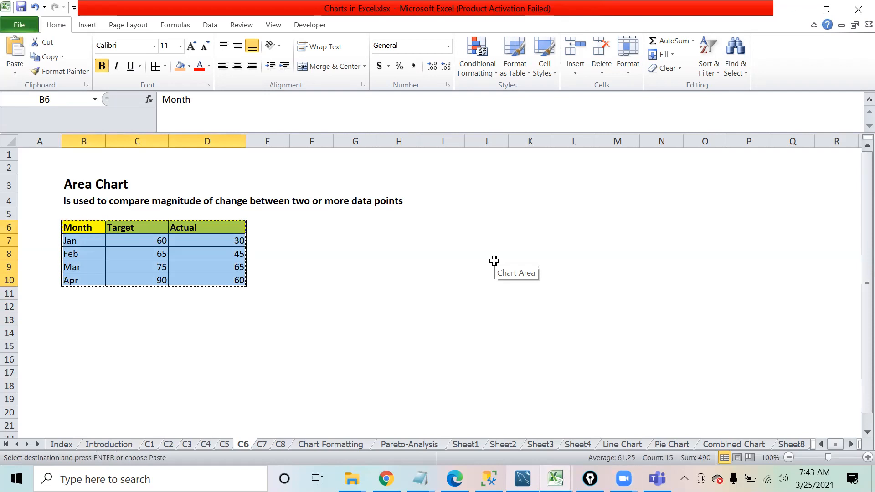
Reselect B6:D10 and insert a basic 2-D line chart comparing Target and Actual by month
{"action": "left_click", "coordinate": [350, 239]}
{"action": "left_click_drag", "start_coordinate": [80, 226], "coordinate": [230, 277]}
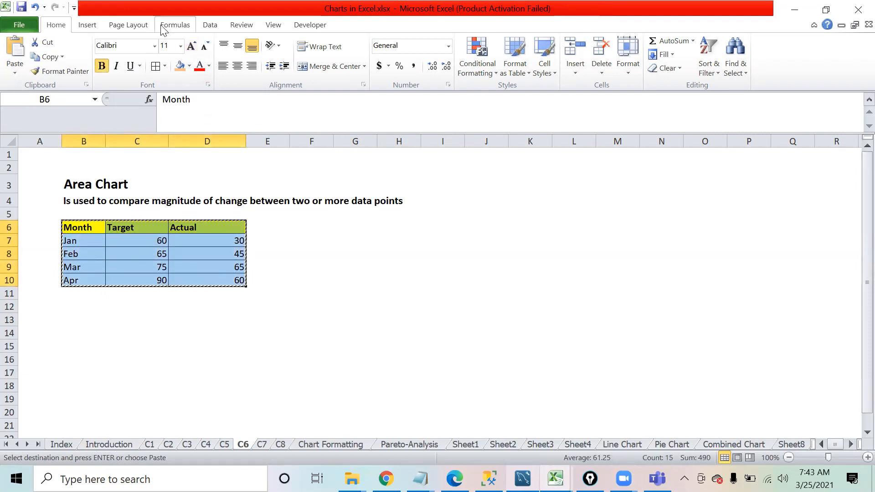
{"action": "left_click", "coordinate": [88, 26]}
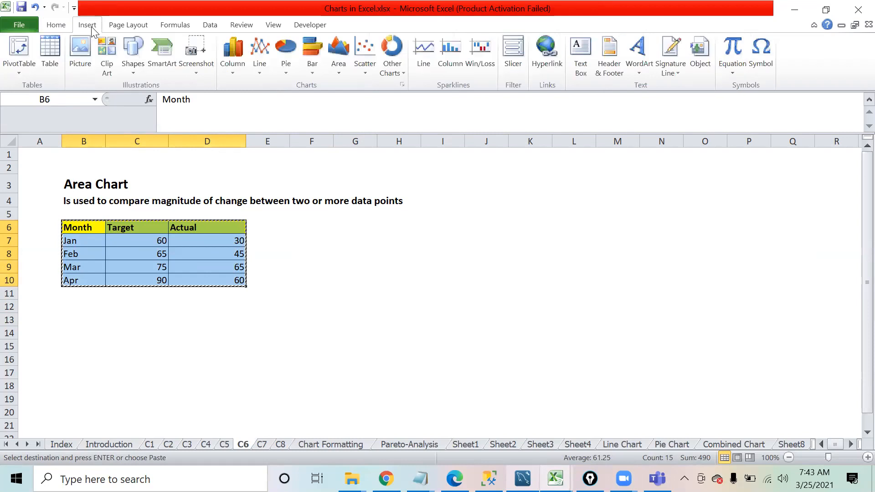
{"action": "left_click", "coordinate": [260, 73]}
{"action": "left_click", "coordinate": [263, 111]}
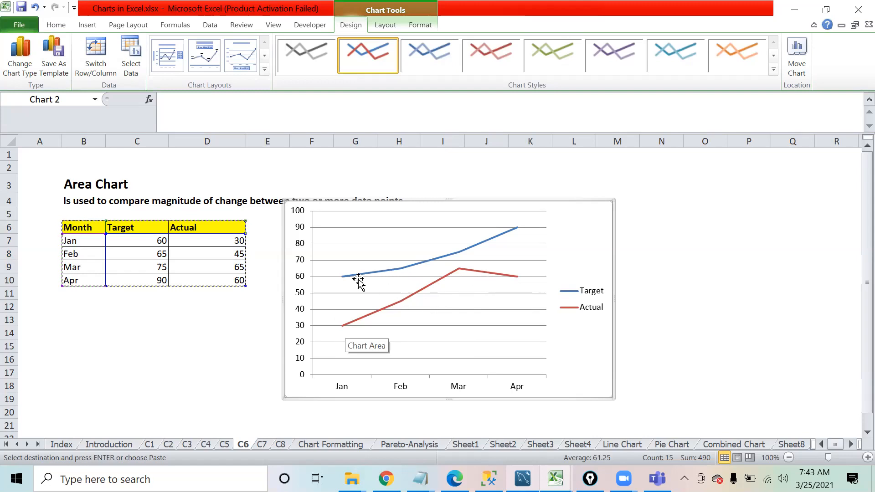
{"action": "mouse_move", "coordinate": [386, 272]}
Set the Actual values in D7:D10 to 61 for Jan, 64 for Feb, 73 for Mar and 88 for Apr
{"action": "left_click", "coordinate": [208, 242]}
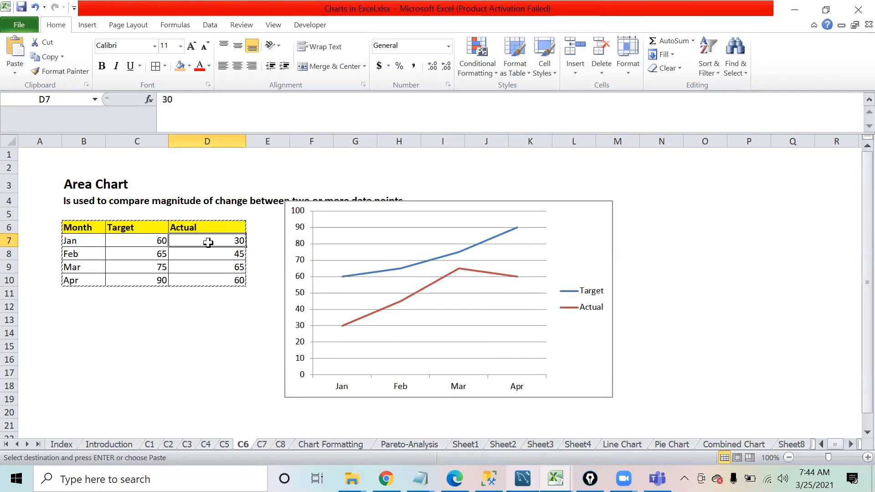
{"action": "type", "text": "61"}
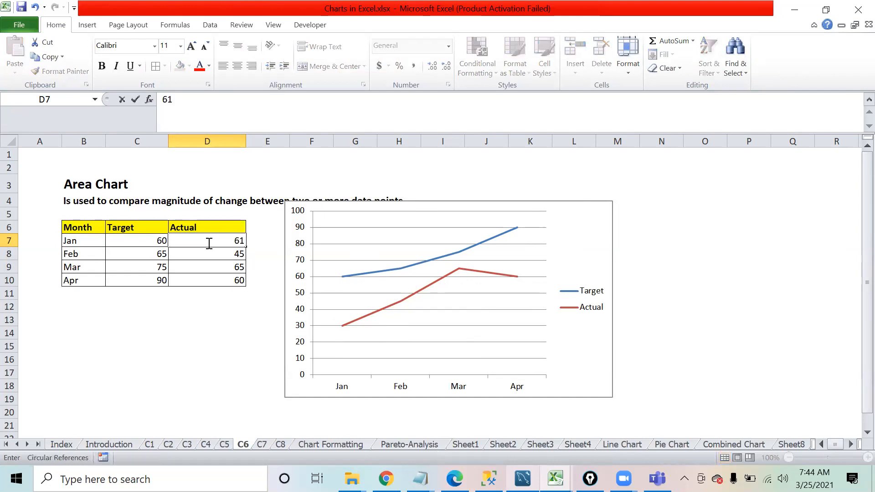
{"action": "key", "text": "Return"}
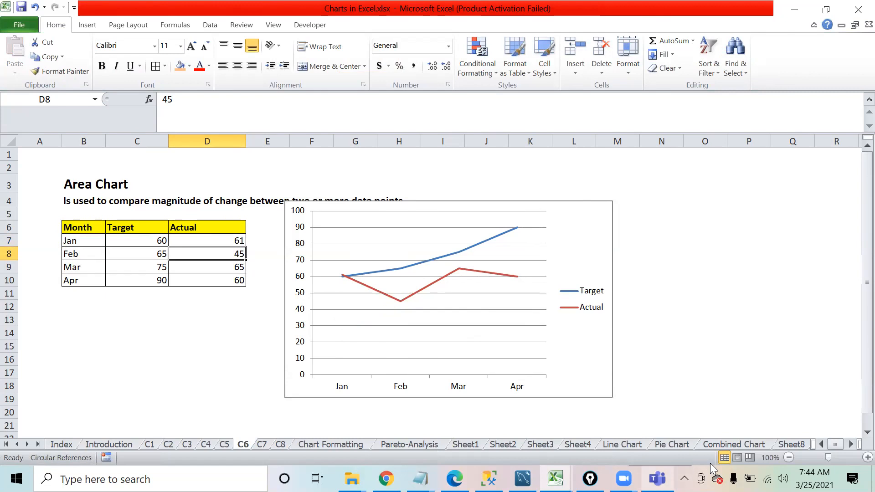
{"action": "type", "text": "64"}
{"action": "key", "text": "Return"}
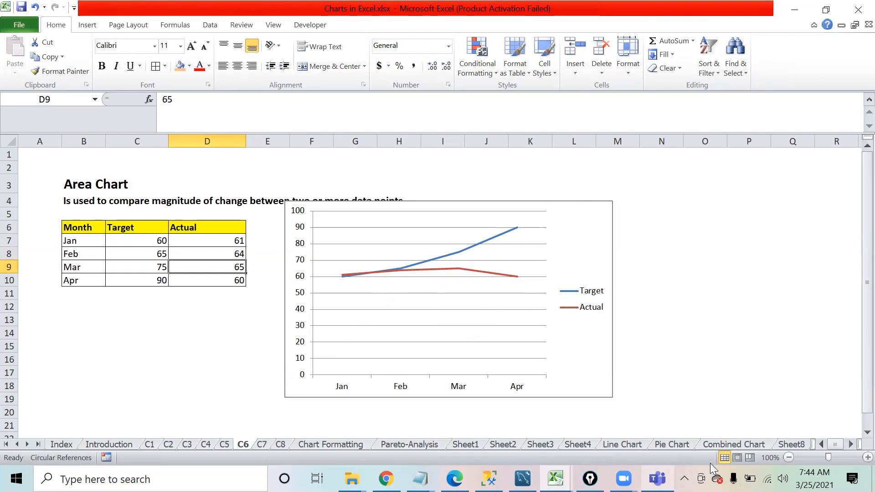
{"action": "type", "text": "7"}
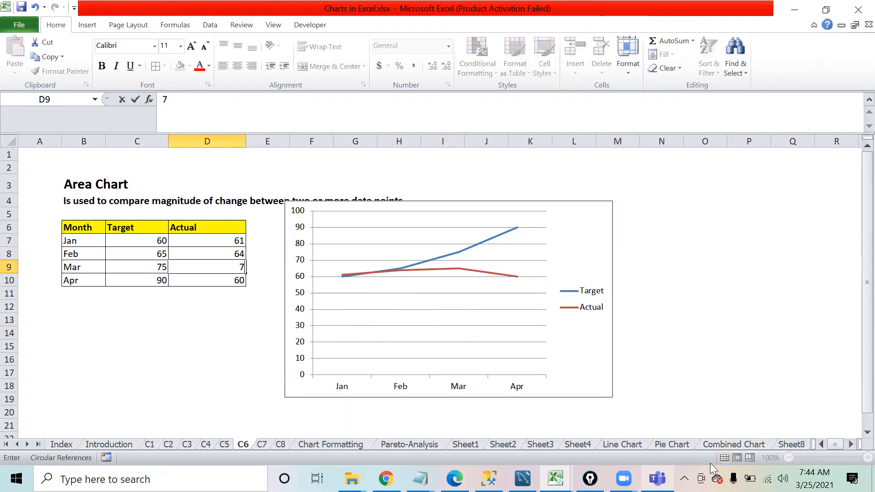
{"action": "type", "text": "3"}
{"action": "key", "text": "Return"}
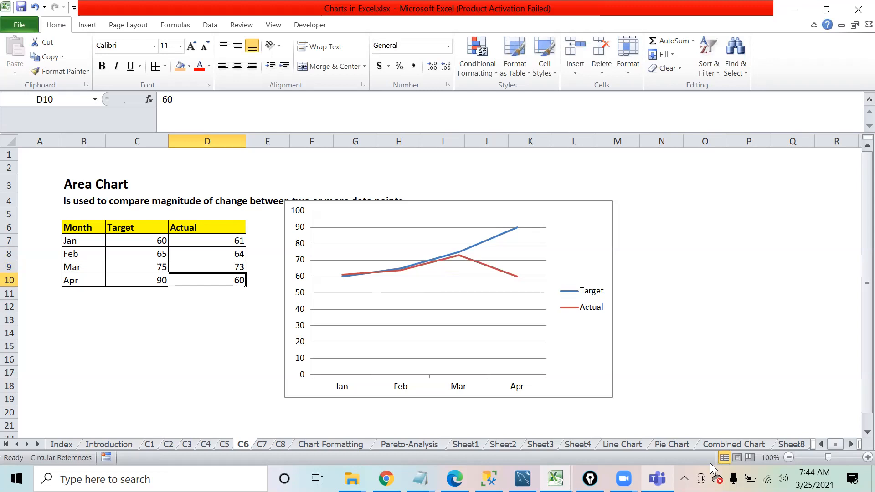
{"action": "type", "text": "88"}
{"action": "key", "text": "Return"}
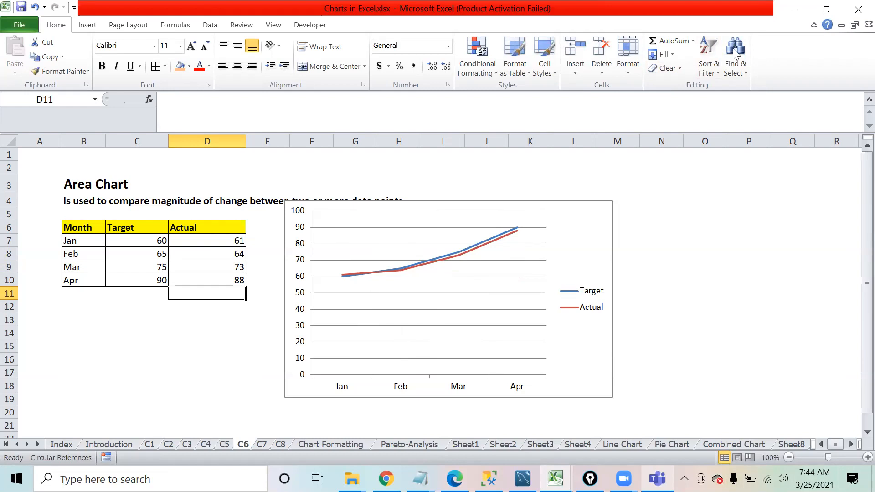
Convert the Target and Actual line chart to a basic 2-D area chart and switch it to the Stacked Area type
{"action": "left_click", "coordinate": [561, 110]}
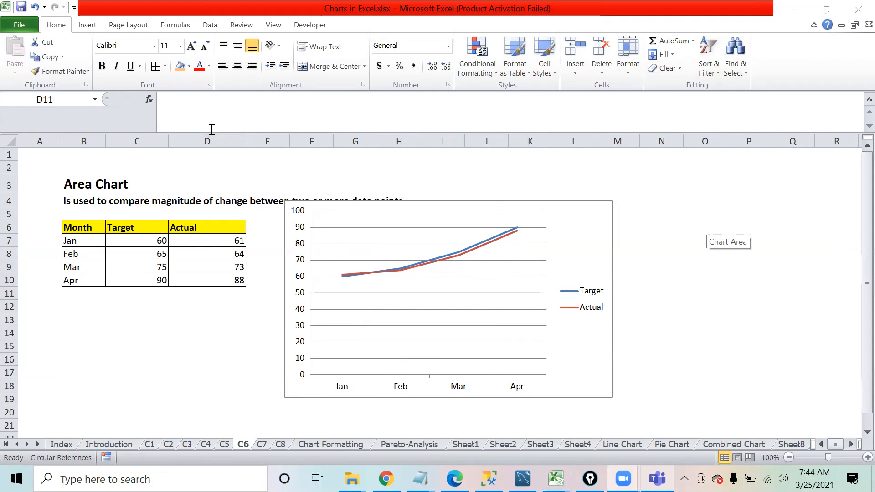
{"action": "left_click", "coordinate": [91, 27]}
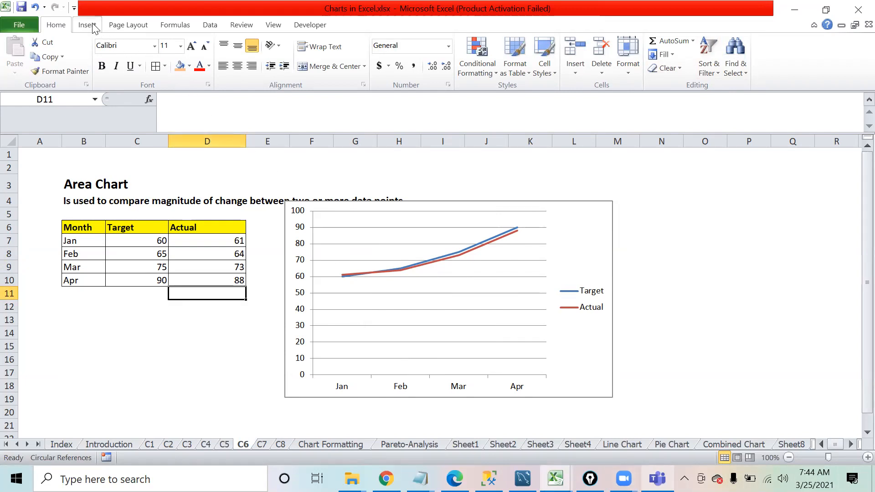
{"action": "left_click", "coordinate": [87, 24]}
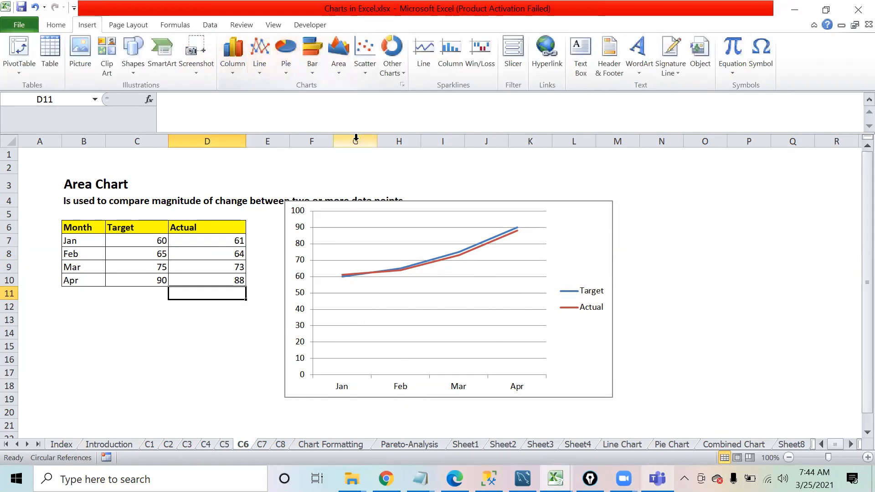
{"action": "left_click", "coordinate": [556, 221]}
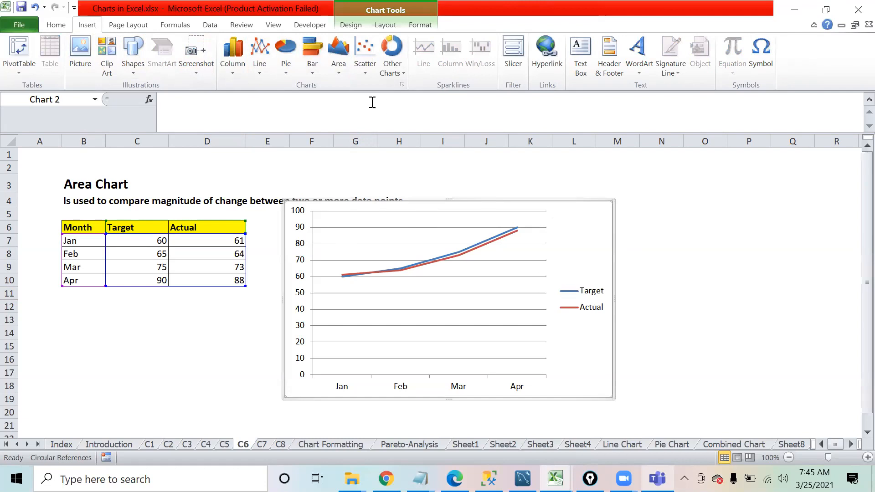
{"action": "left_click", "coordinate": [332, 70]}
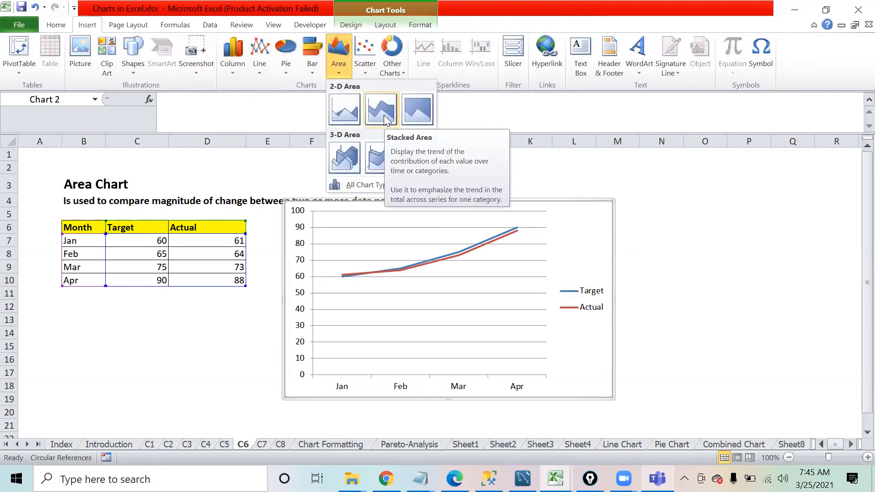
{"action": "left_click", "coordinate": [337, 105]}
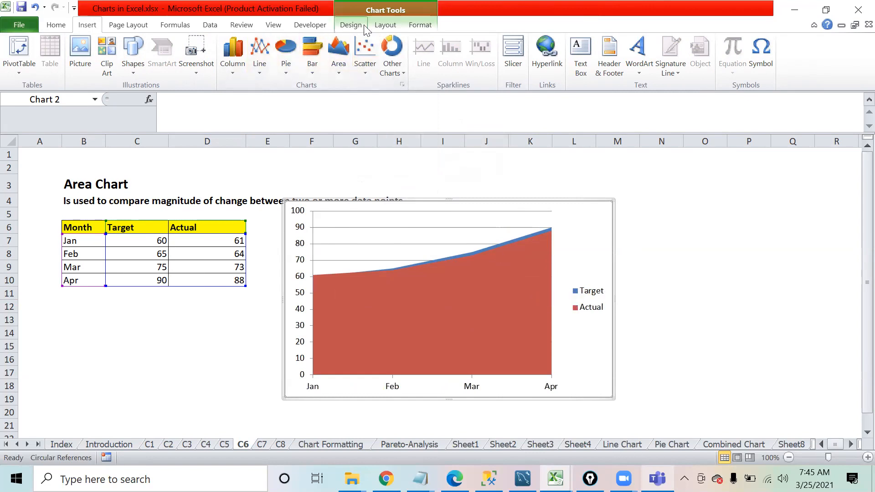
{"action": "left_click", "coordinate": [333, 63]}
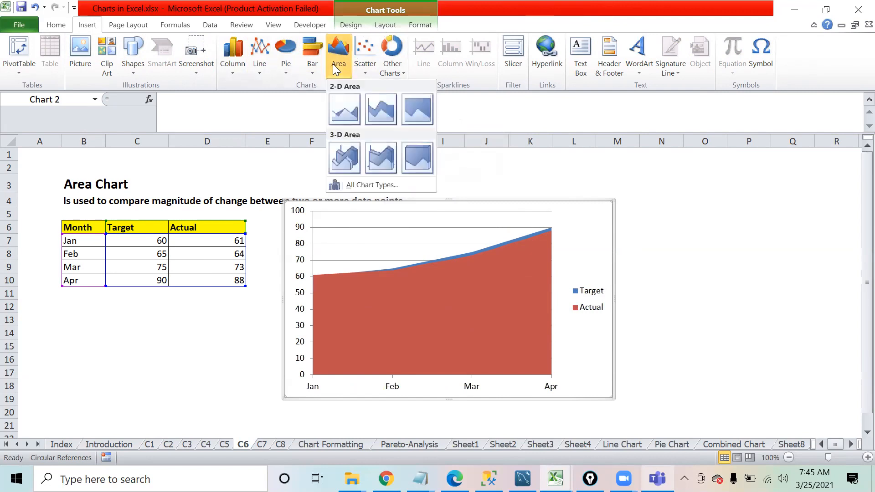
{"action": "left_click", "coordinate": [382, 106]}
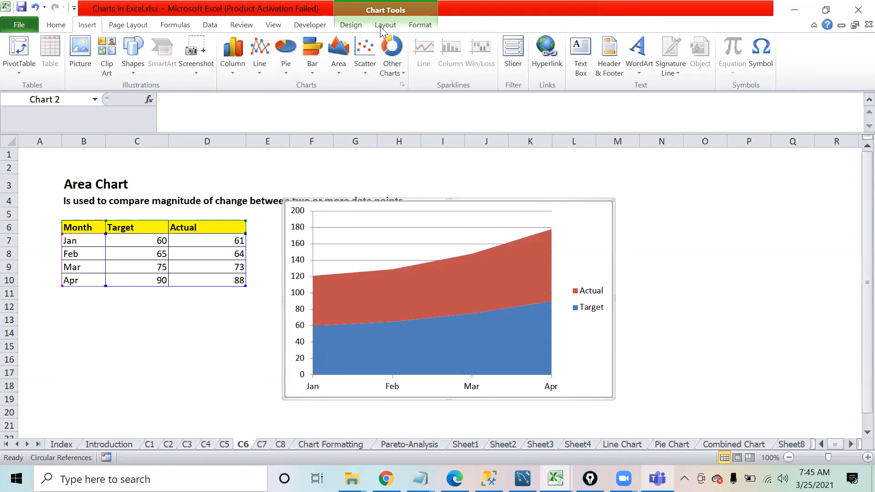
{"action": "left_click", "coordinate": [314, 324]}
{"action": "mouse_move", "coordinate": [311, 322]}
{"action": "left_mouse_down"}
{"action": "mouse_move", "coordinate": [323, 323]}
{"action": "mouse_move", "coordinate": [316, 333]}
{"action": "mouse_move", "coordinate": [310, 325]}
{"action": "left_mouse_up"}
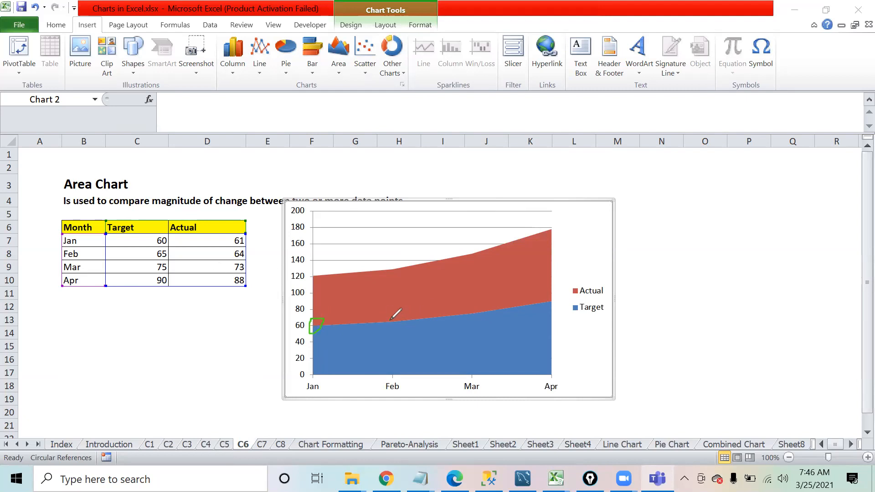
{"action": "left_click_drag", "start_coordinate": [389, 320], "coordinate": [400, 325]}
{"action": "left_click_drag", "start_coordinate": [469, 312], "coordinate": [472, 306]}
{"action": "mouse_move", "coordinate": [543, 299]}
{"action": "left_mouse_down"}
{"action": "mouse_move", "coordinate": [553, 303]}
{"action": "mouse_move", "coordinate": [542, 299]}
{"action": "left_mouse_up"}
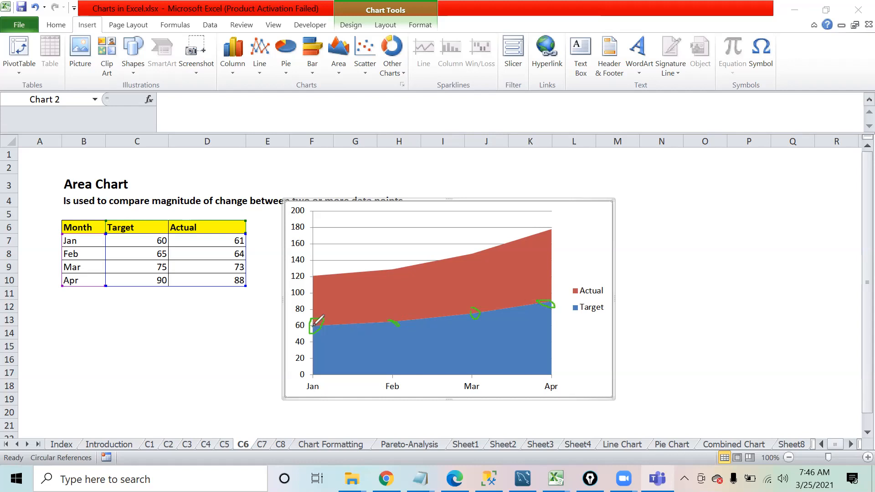
{"action": "mouse_move", "coordinate": [230, 250]}
{"action": "left_mouse_down"}
{"action": "mouse_move", "coordinate": [246, 234]}
{"action": "mouse_move", "coordinate": [228, 233]}
{"action": "left_mouse_up"}
{"action": "left_click_drag", "start_coordinate": [308, 272], "coordinate": [311, 287]}
{"action": "left_click_drag", "start_coordinate": [391, 265], "coordinate": [392, 267]}
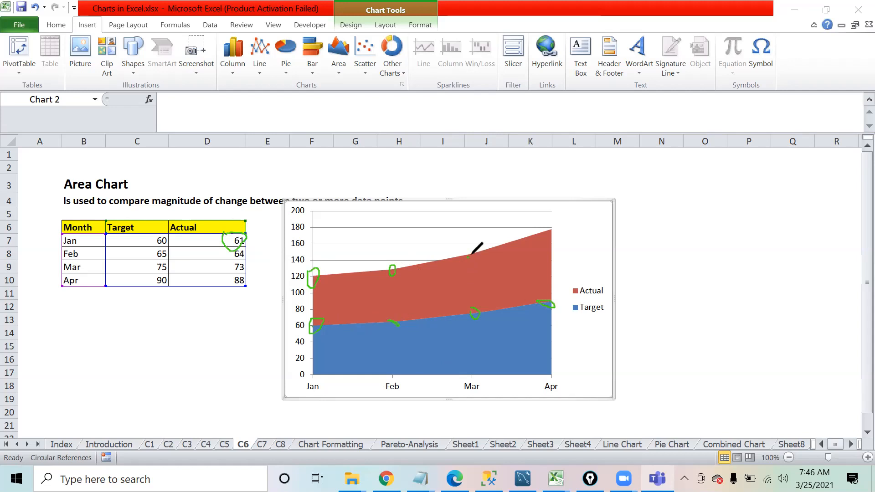
{"action": "left_click_drag", "start_coordinate": [469, 249], "coordinate": [467, 255]}
{"action": "mouse_move", "coordinate": [245, 375]}
{"action": "left_mouse_down"}
{"action": "mouse_move", "coordinate": [279, 370]}
{"action": "mouse_move", "coordinate": [280, 387]}
{"action": "left_mouse_up"}
{"action": "mouse_move", "coordinate": [238, 314]}
{"action": "left_mouse_down"}
{"action": "mouse_move", "coordinate": [263, 309]}
{"action": "mouse_move", "coordinate": [257, 329]}
{"action": "left_mouse_up"}
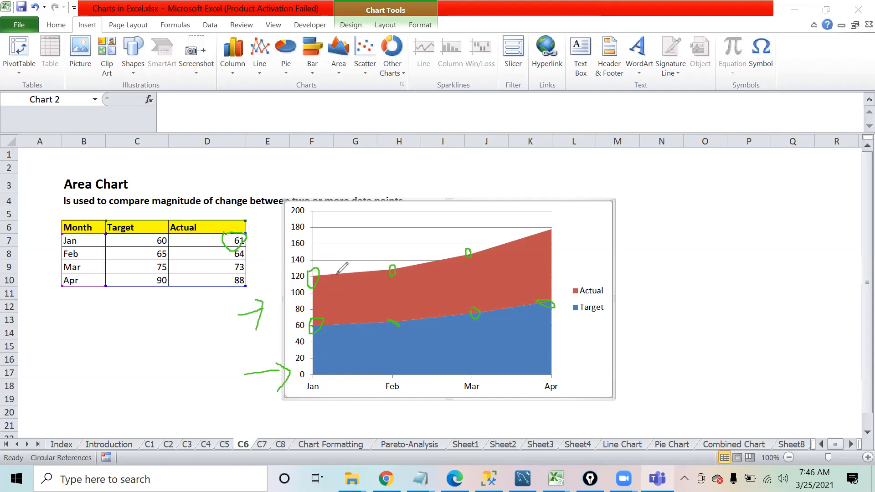
{"action": "mouse_move", "coordinate": [336, 274]}
{"action": "left_mouse_down"}
{"action": "mouse_move", "coordinate": [329, 298]}
{"action": "mouse_move", "coordinate": [346, 318]}
{"action": "mouse_move", "coordinate": [353, 291]}
{"action": "mouse_move", "coordinate": [339, 276]}
{"action": "left_mouse_up"}
{"action": "mouse_move", "coordinate": [335, 332]}
{"action": "left_mouse_down"}
{"action": "mouse_move", "coordinate": [347, 355]}
{"action": "mouse_move", "coordinate": [337, 342]}
{"action": "left_mouse_up"}
{"action": "mouse_move", "coordinate": [426, 274]}
{"action": "left_mouse_down"}
{"action": "mouse_move", "coordinate": [434, 366]}
{"action": "mouse_move", "coordinate": [450, 349]}
{"action": "mouse_move", "coordinate": [430, 327]}
{"action": "mouse_move", "coordinate": [451, 330]}
{"action": "left_mouse_up"}
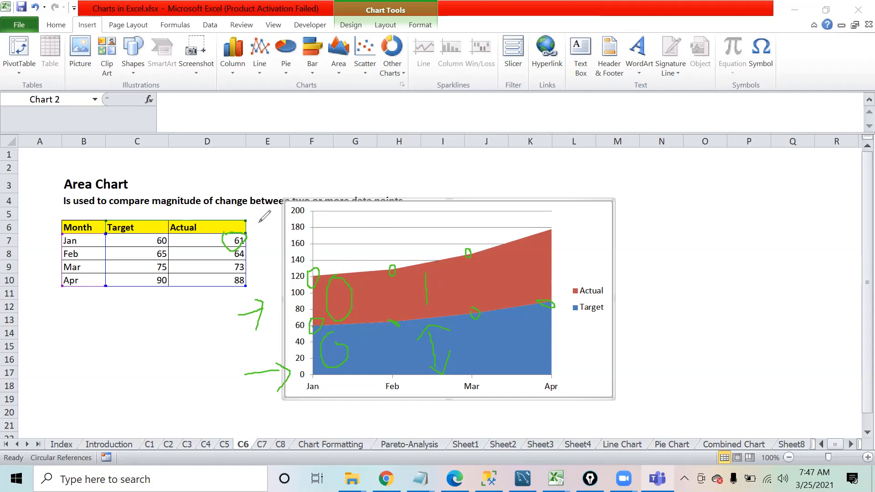
{"action": "left_click", "coordinate": [683, 66]}
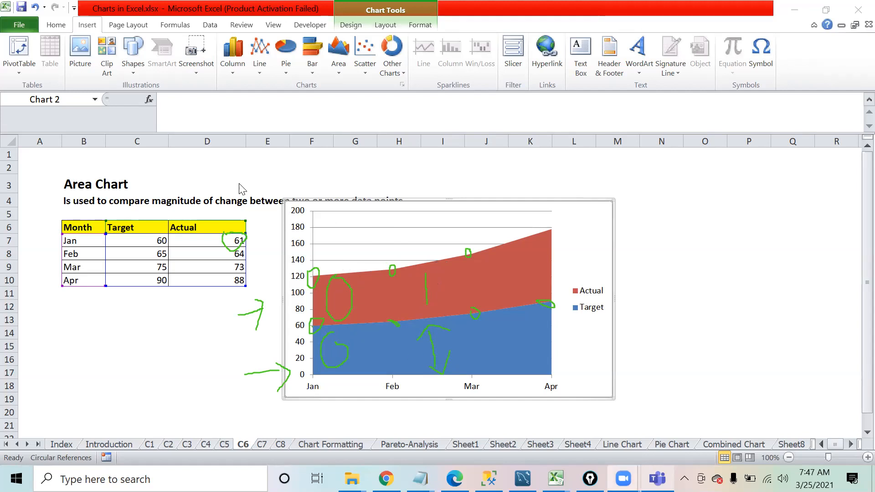
Set the Actual values to 120 for Jan in D7 and 22 for Feb in D8
{"action": "left_click", "coordinate": [198, 241]}
{"action": "left_click", "coordinate": [197, 241]}
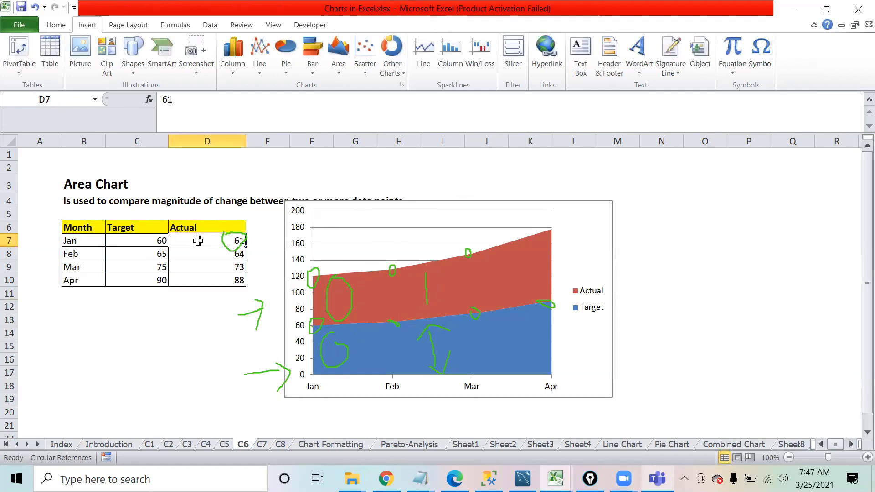
{"action": "type", "text": "120"}
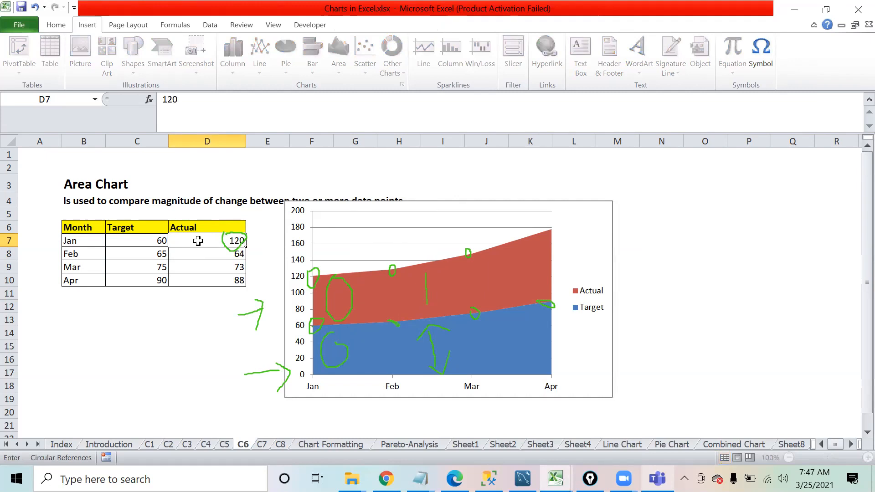
{"action": "key", "text": "Return"}
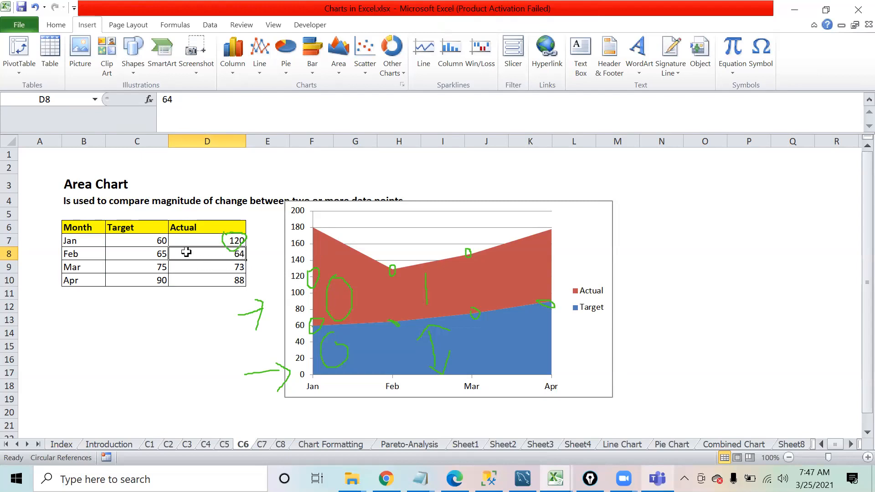
{"action": "type", "text": "2"}
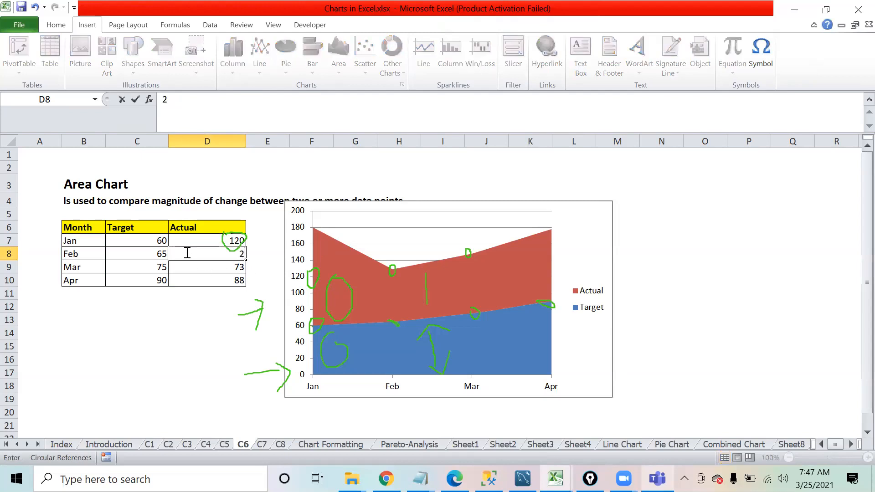
{"action": "type", "text": "2"}
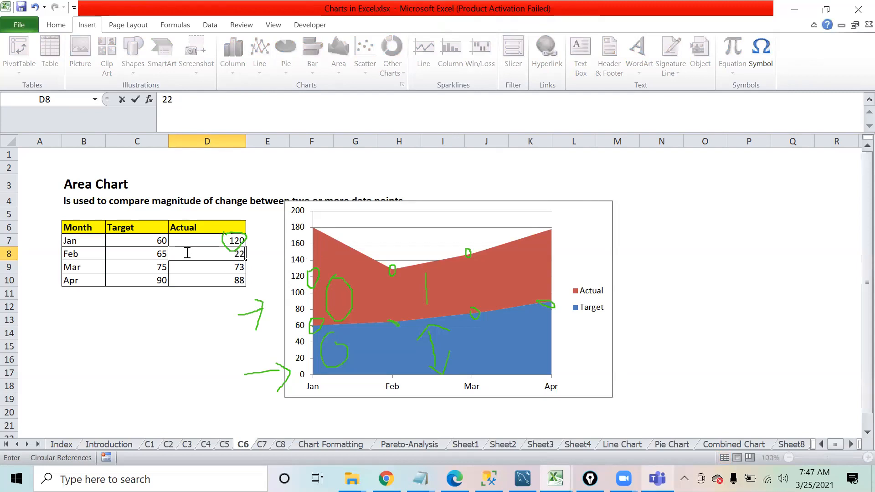
{"action": "key", "text": "Return"}
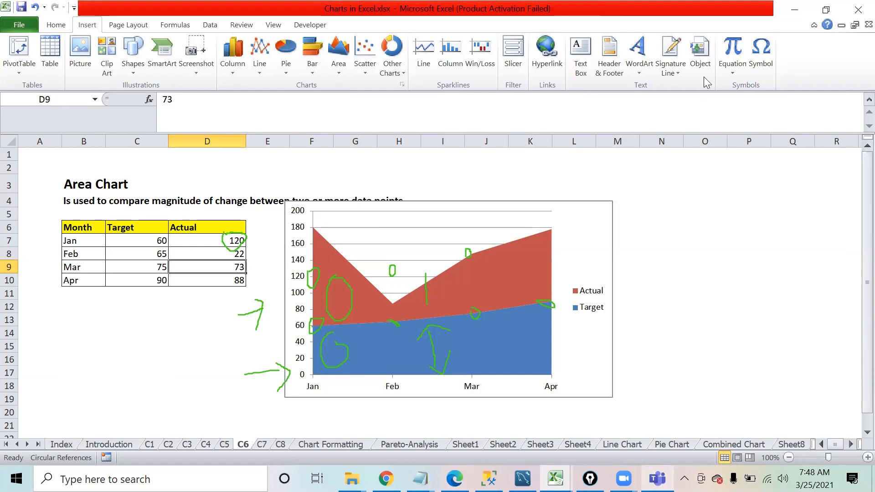
{"action": "left_click", "coordinate": [694, 26]}
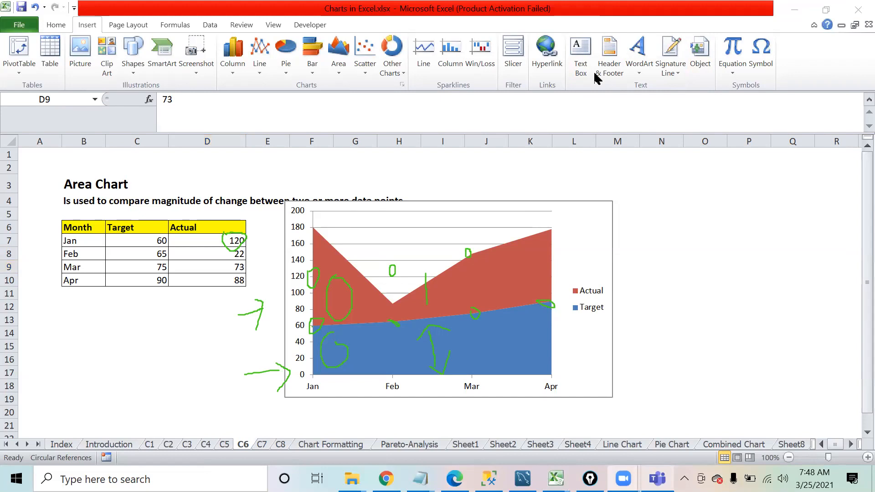
{"action": "left_click", "coordinate": [606, 105]}
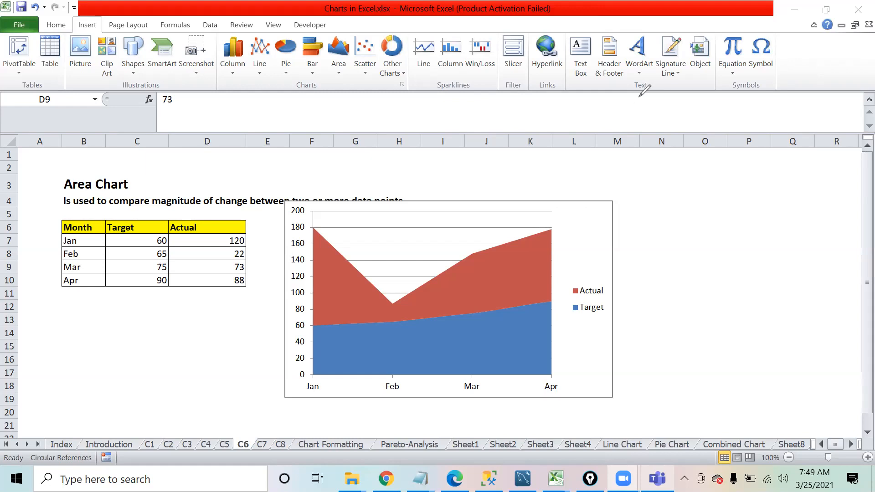
Reorder the stacked area chart's series in its data source so that Actual comes before Target
{"action": "left_click", "coordinate": [209, 231]}
{"action": "left_click", "coordinate": [195, 227]}
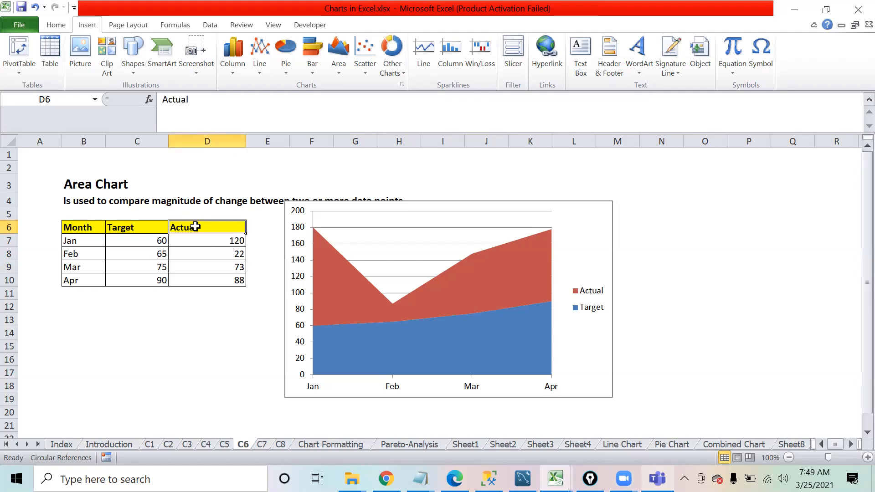
{"action": "left_click", "coordinate": [572, 251]}
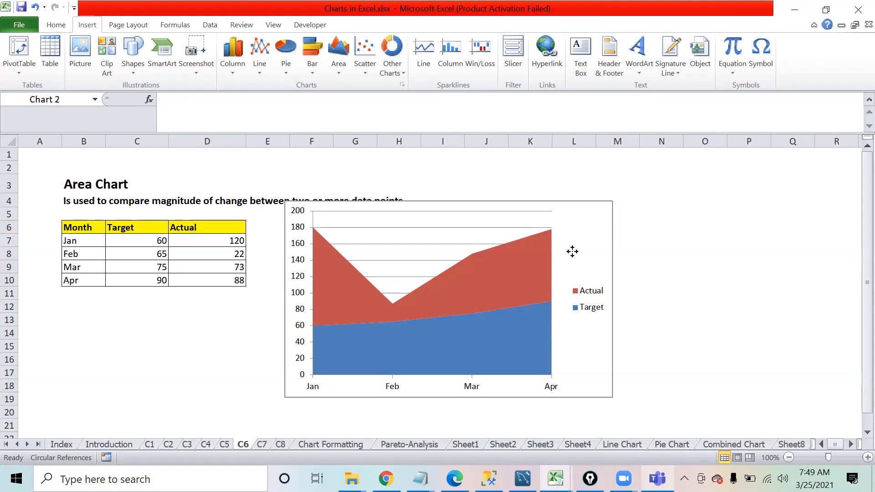
{"action": "right_click", "coordinate": [573, 251]}
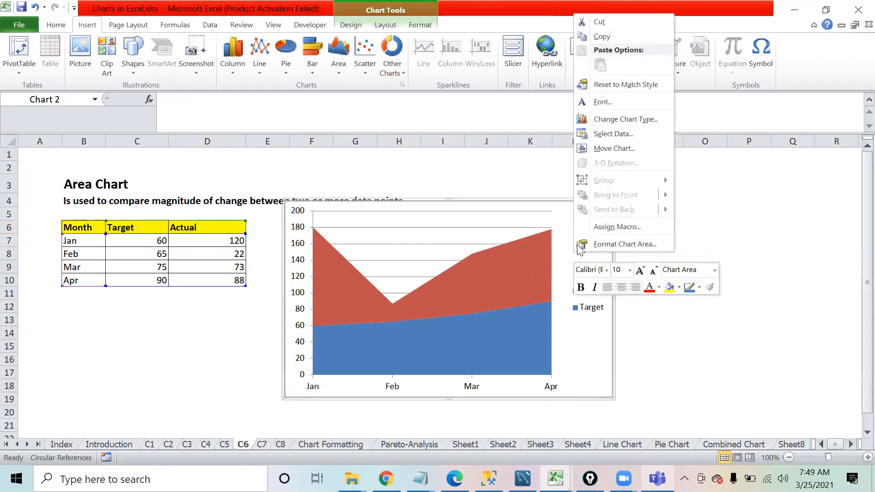
{"action": "left_click", "coordinate": [608, 136]}
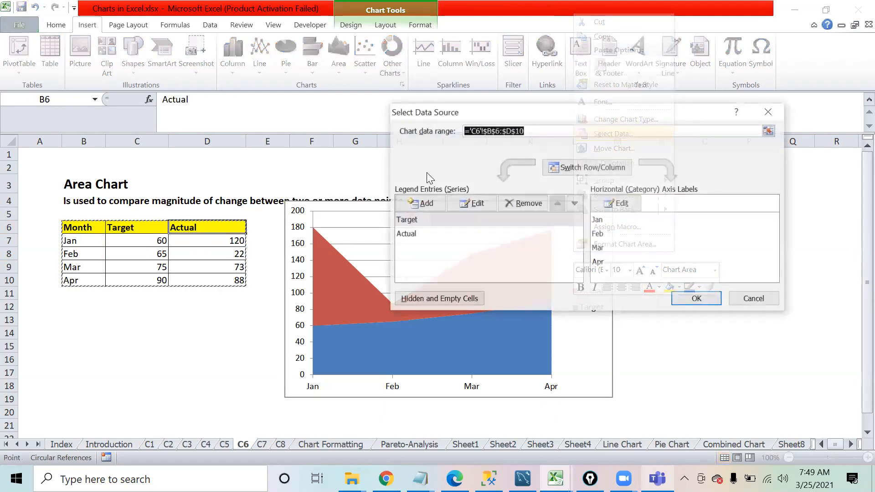
{"action": "left_click", "coordinate": [421, 233]}
{"action": "left_click", "coordinate": [422, 219]}
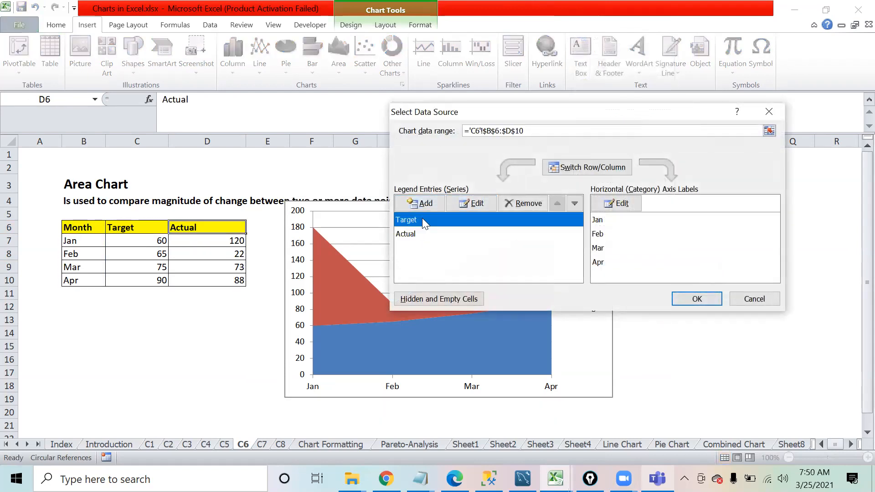
{"action": "left_click", "coordinate": [575, 203]}
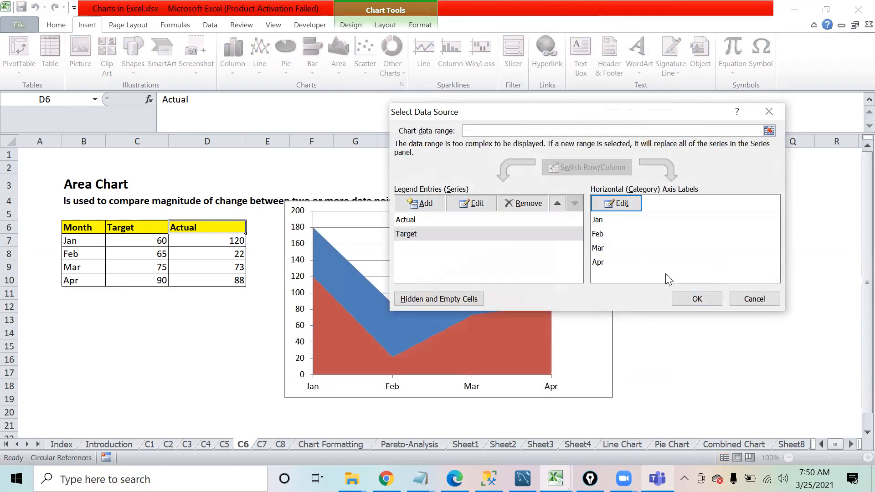
{"action": "left_click", "coordinate": [688, 299]}
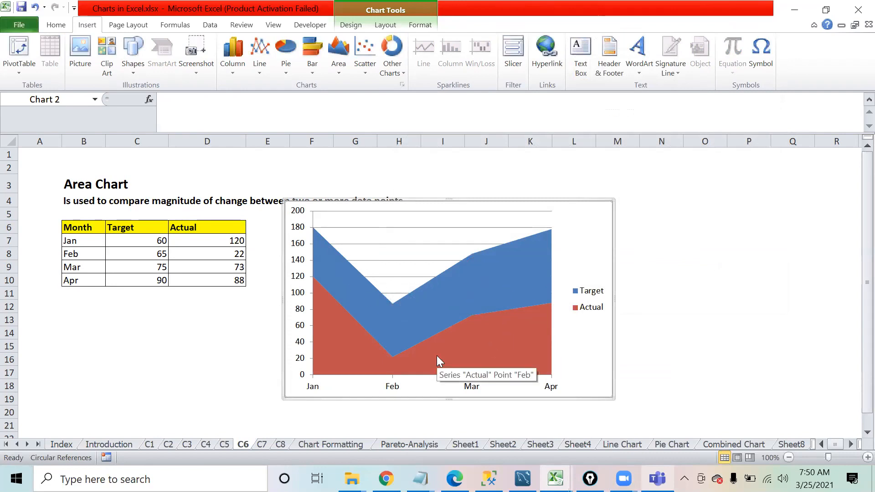
Review the order of the Actual and Target series in the area chart's data source without changing it
{"action": "right_click", "coordinate": [572, 233]}
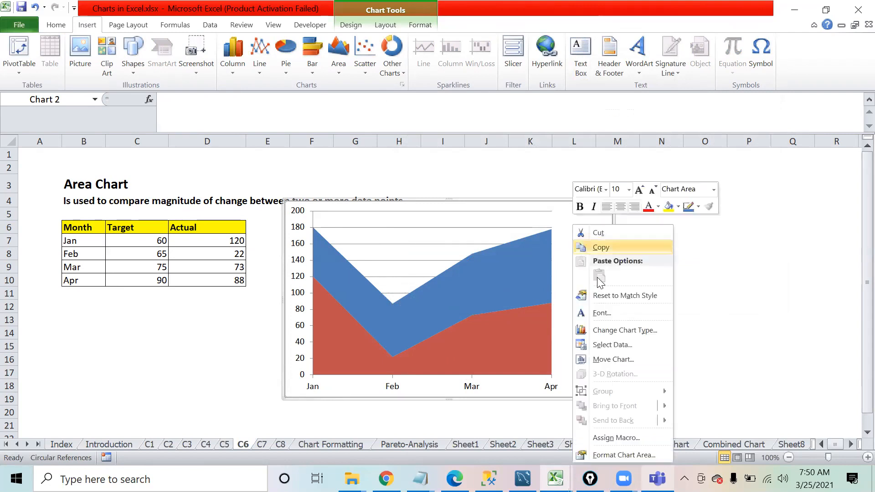
{"action": "left_click", "coordinate": [612, 348]}
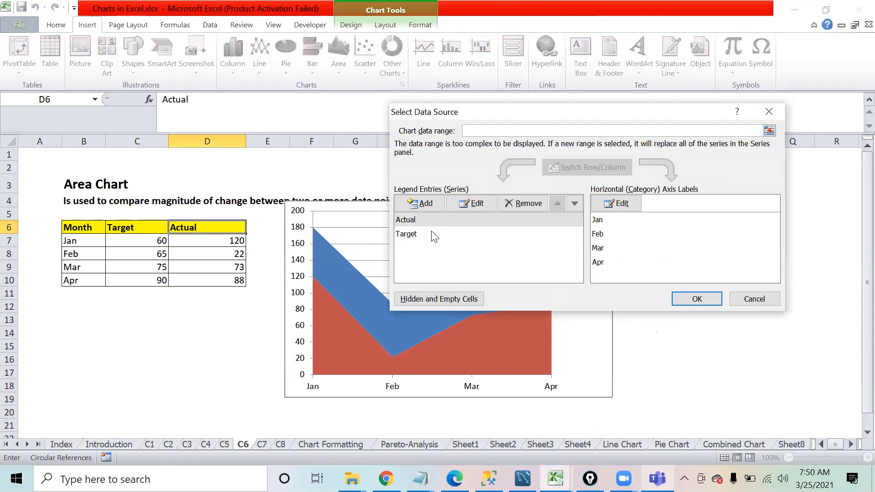
{"action": "left_click", "coordinate": [463, 234]}
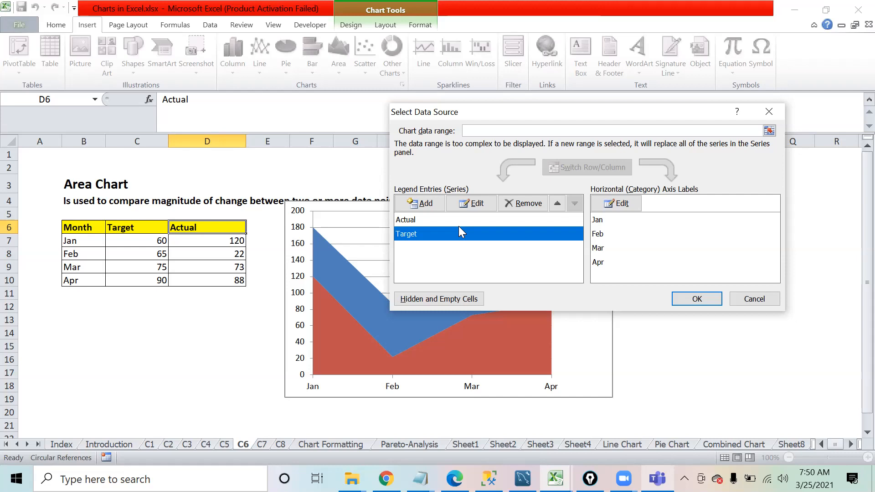
{"action": "left_click", "coordinate": [750, 299]}
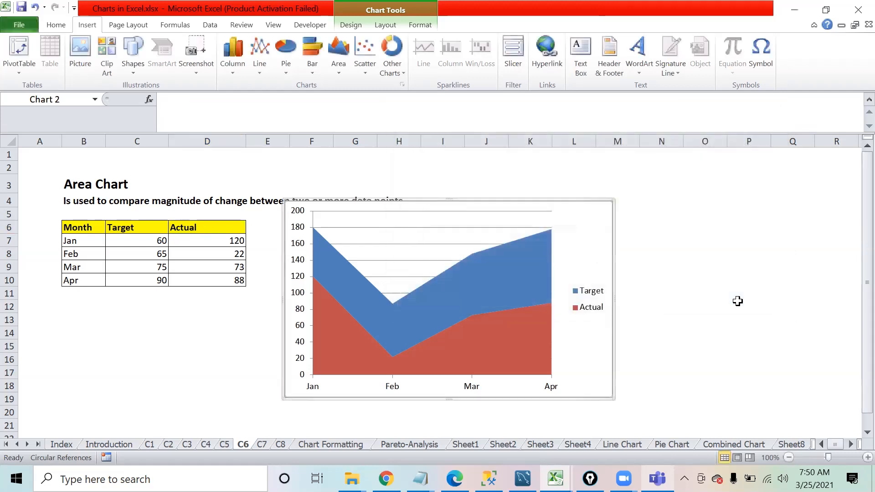
{"action": "left_click", "coordinate": [683, 299]}
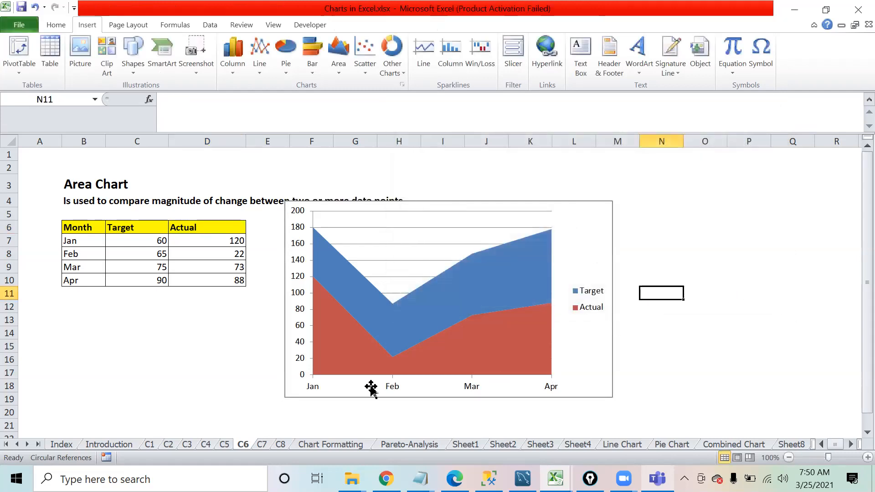
Go to sheet C7 and examine how the Target and Actual columns are plotted in the sample combination chart
{"action": "left_click", "coordinate": [261, 444]}
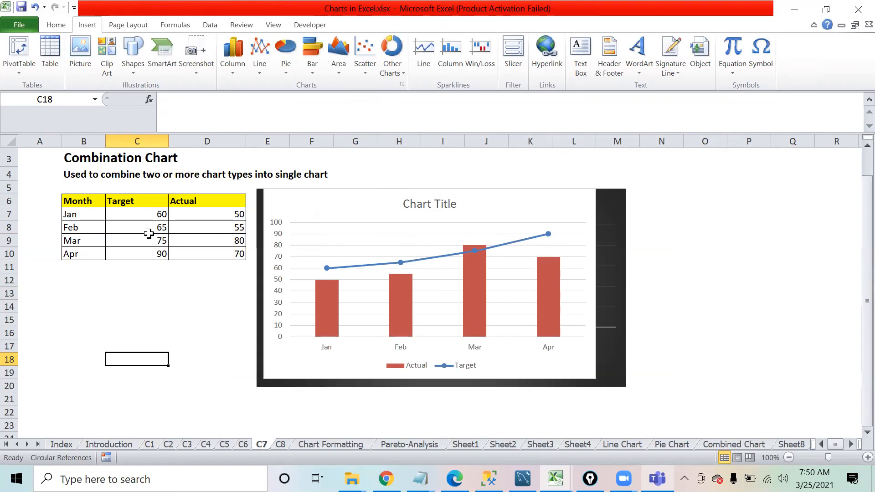
{"action": "left_click", "coordinate": [97, 202]}
{"action": "left_click_drag", "start_coordinate": [133, 201], "coordinate": [133, 253]}
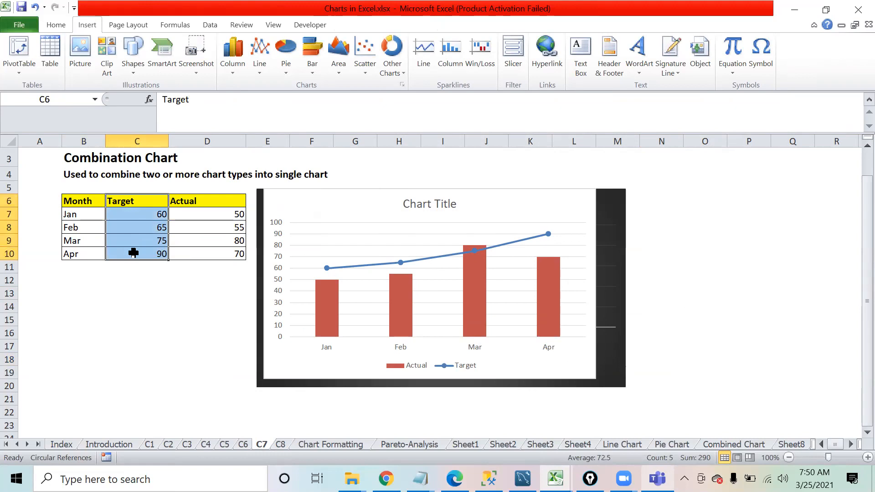
{"action": "left_click", "coordinate": [217, 203]}
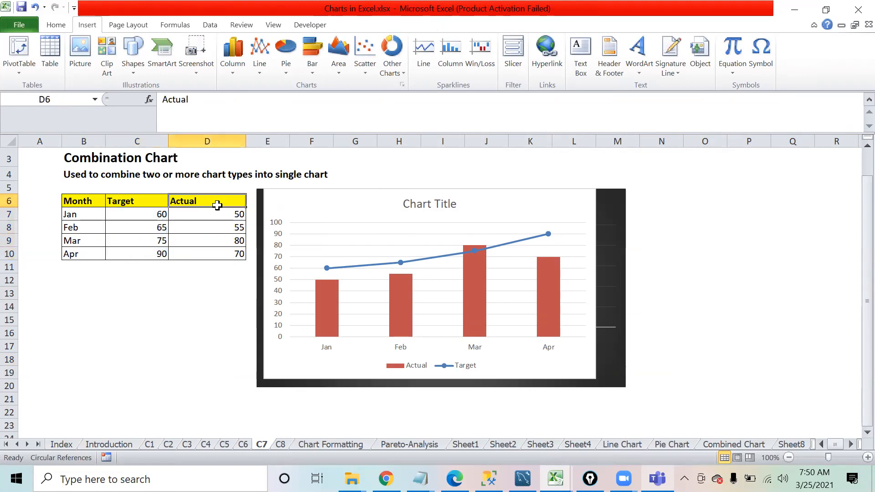
{"action": "left_click", "coordinate": [325, 322]}
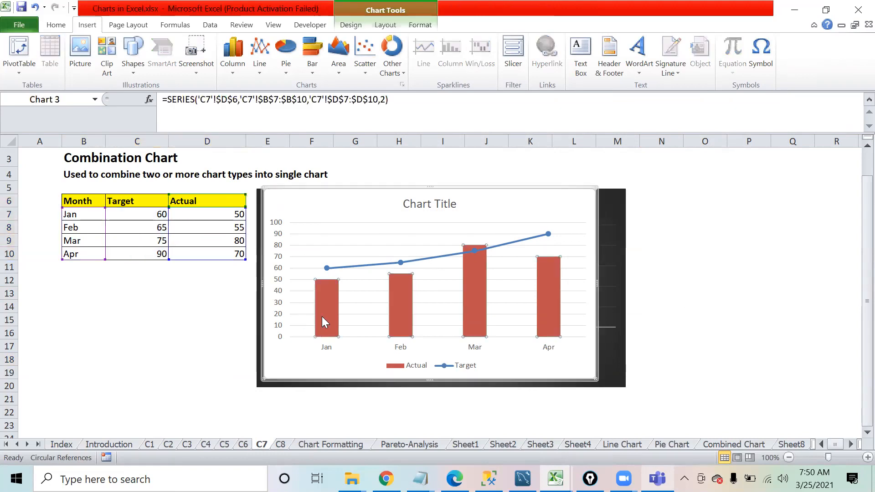
{"action": "left_click", "coordinate": [358, 270]}
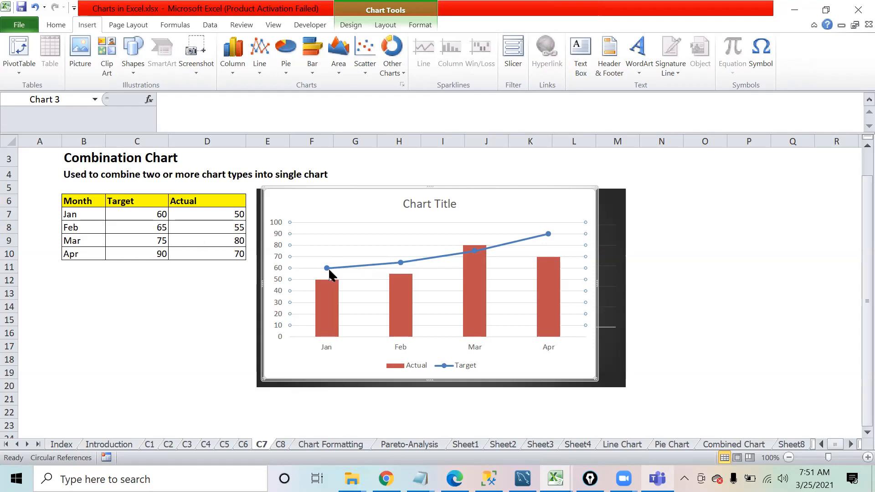
Delete both overlapping sample combination charts from sheet C7
{"action": "left_click", "coordinate": [536, 204]}
{"action": "key", "text": "Delete"}
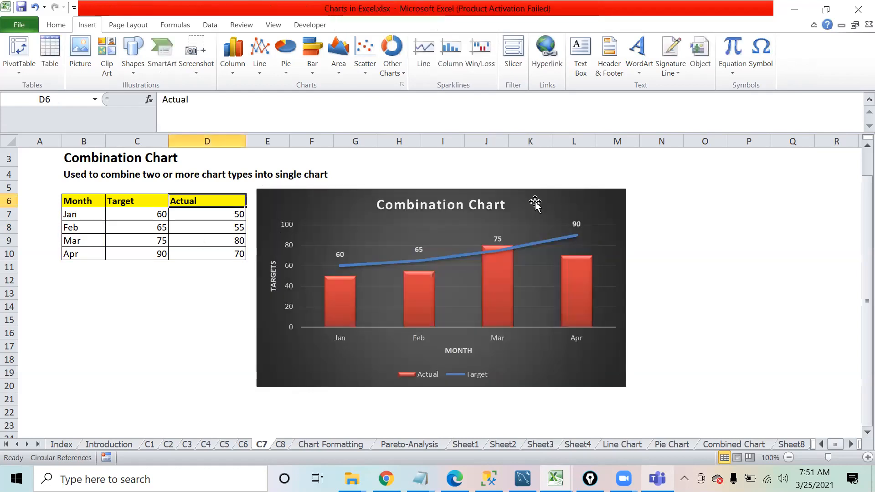
{"action": "left_click", "coordinate": [608, 205]}
{"action": "key", "text": "Delete"}
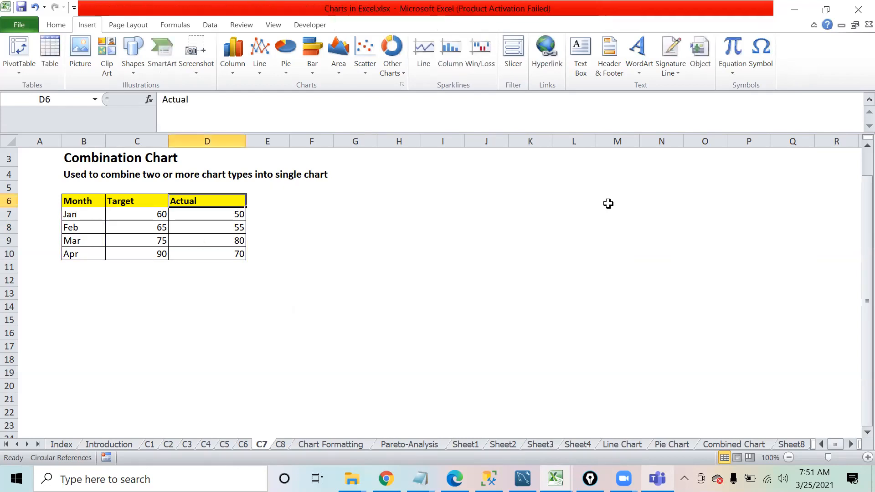
Insert a 2-D clustered column chart from the Month, Target and Actual table in B6:D10
{"action": "left_click", "coordinate": [85, 201]}
{"action": "left_click_drag", "start_coordinate": [104, 210], "coordinate": [205, 249]}
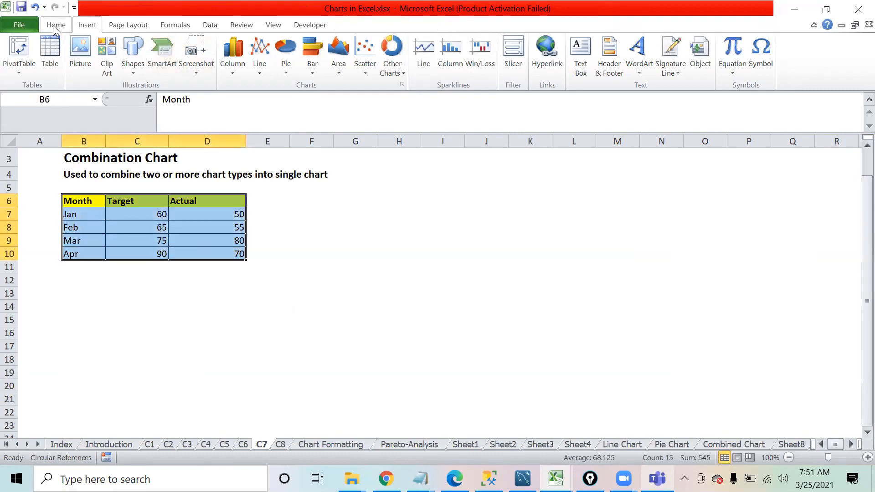
{"action": "left_click", "coordinate": [235, 66]}
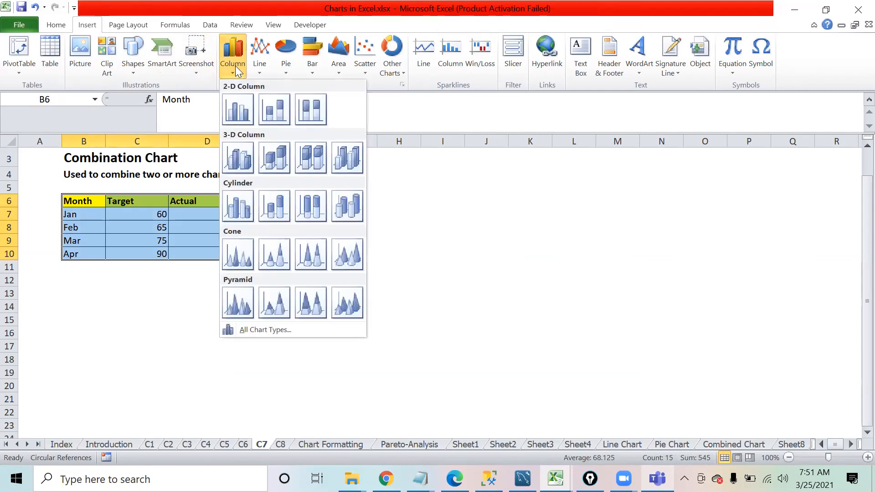
{"action": "left_click", "coordinate": [242, 108]}
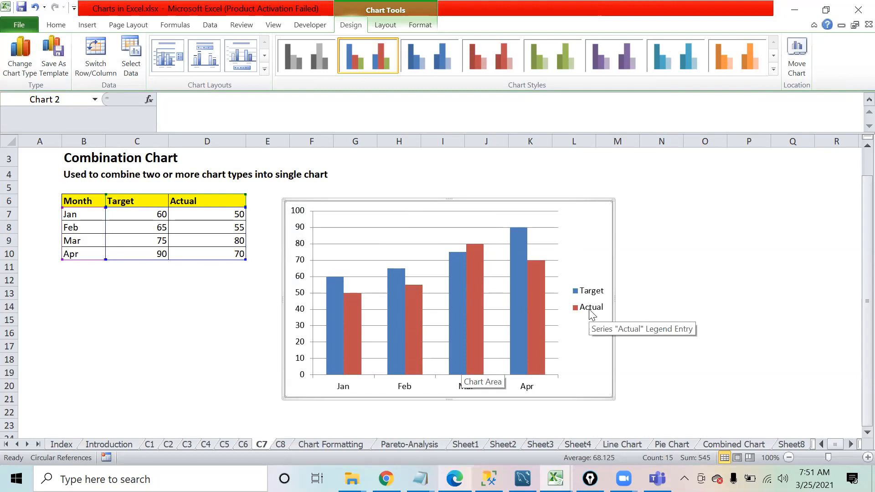
Change only the Actual series to a basic line chart, keeping Target as columns to form a combination chart
{"action": "left_click", "coordinate": [357, 349]}
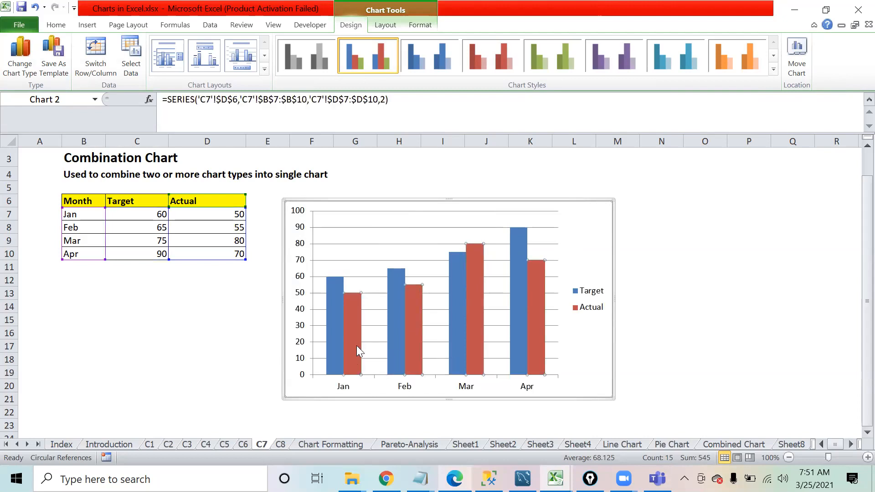
{"action": "left_click", "coordinate": [21, 57]}
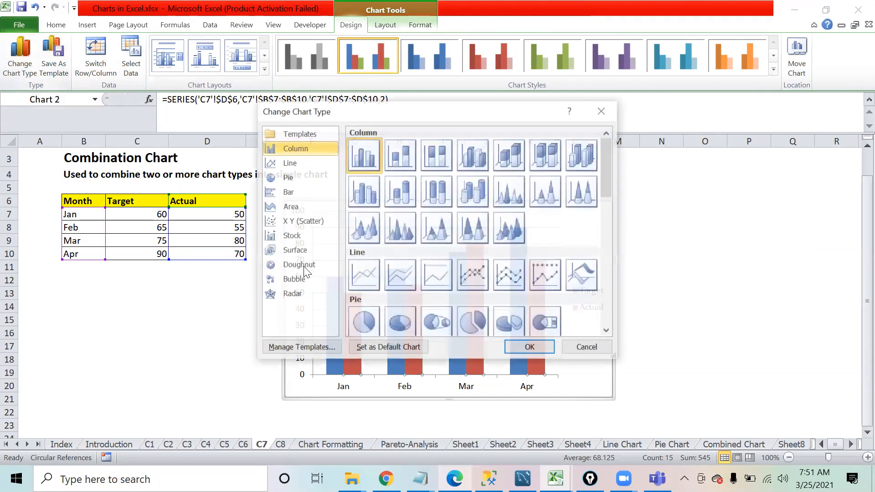
{"action": "left_click", "coordinate": [358, 272]}
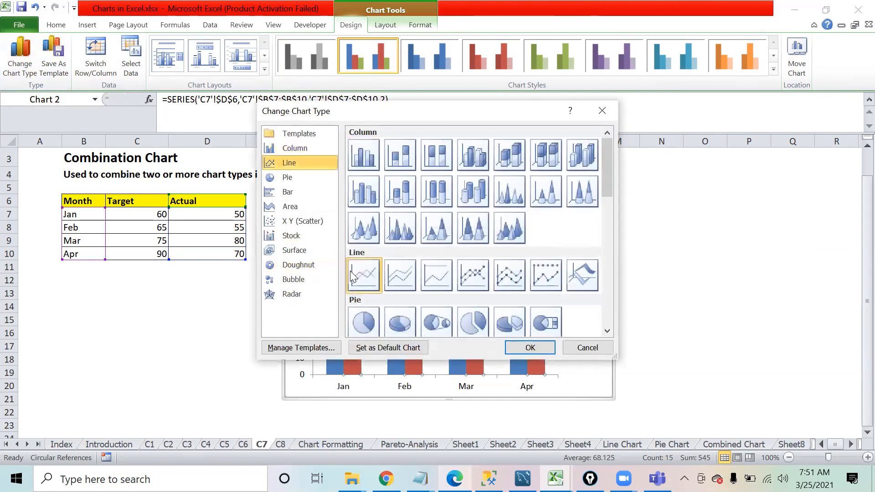
{"action": "left_click", "coordinate": [541, 348]}
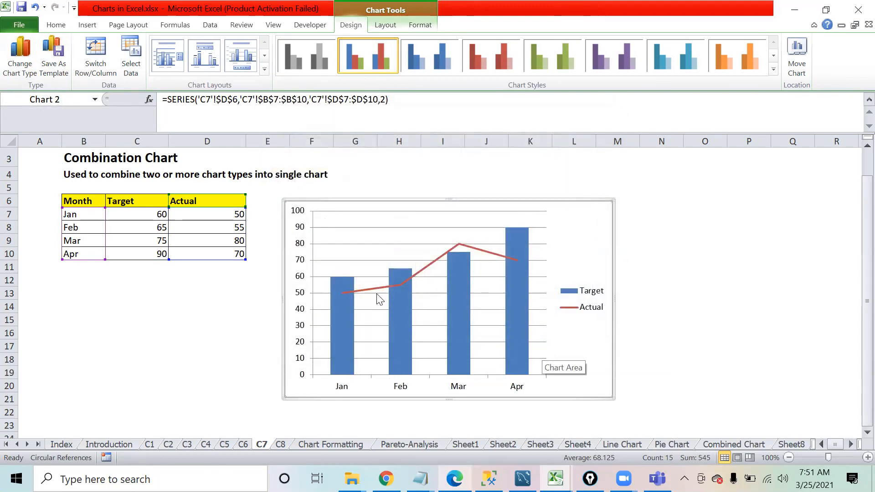
{"action": "mouse_move", "coordinate": [385, 288]}
{"action": "mouse_move", "coordinate": [512, 262]}
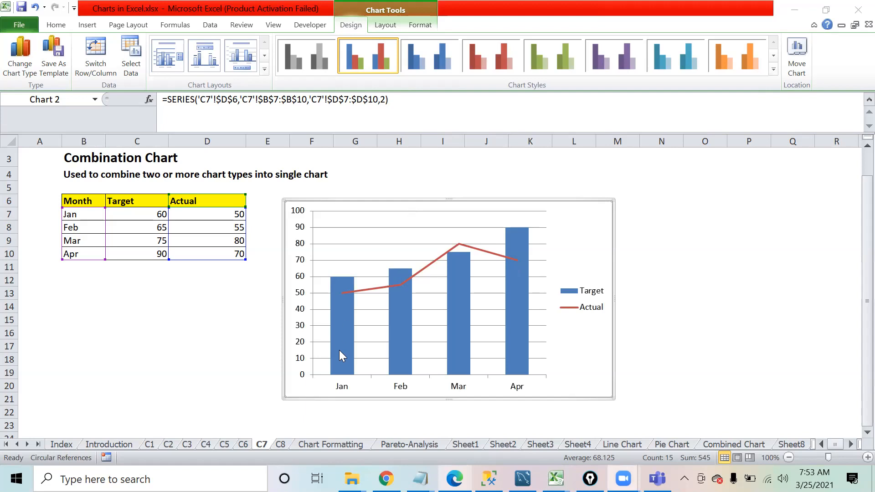
Go to sheet C8 and examine the Rainfall (in cm) and Probability of Drought values behind the XY scatter chart
{"action": "left_click", "coordinate": [280, 444]}
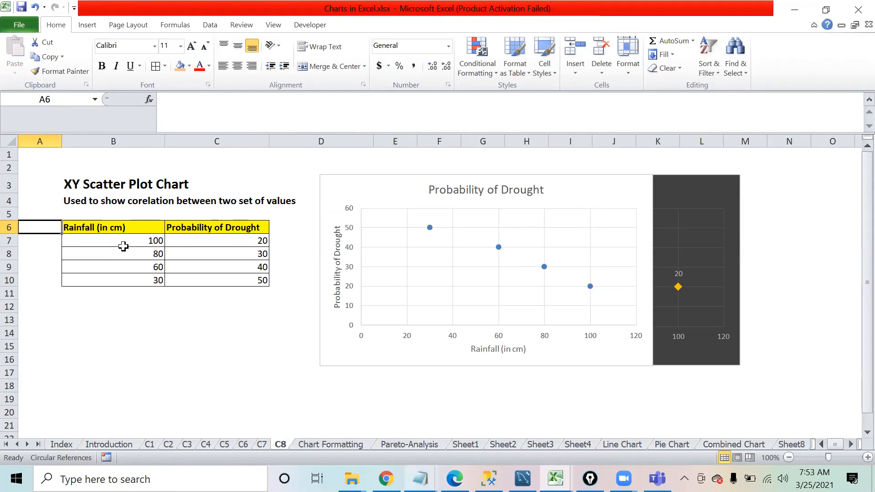
{"action": "left_click_drag", "start_coordinate": [126, 227], "coordinate": [129, 279]}
{"action": "left_click_drag", "start_coordinate": [207, 228], "coordinate": [206, 277]}
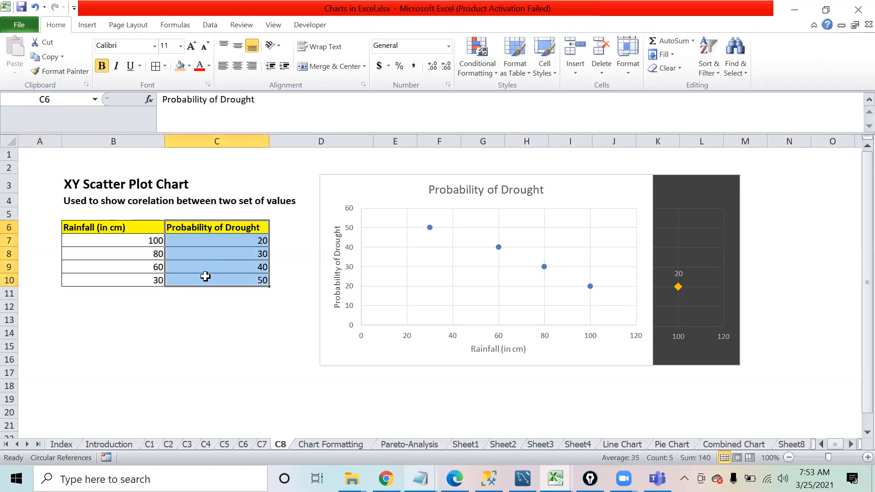
{"action": "left_click", "coordinate": [121, 242]}
{"action": "left_click", "coordinate": [197, 240]}
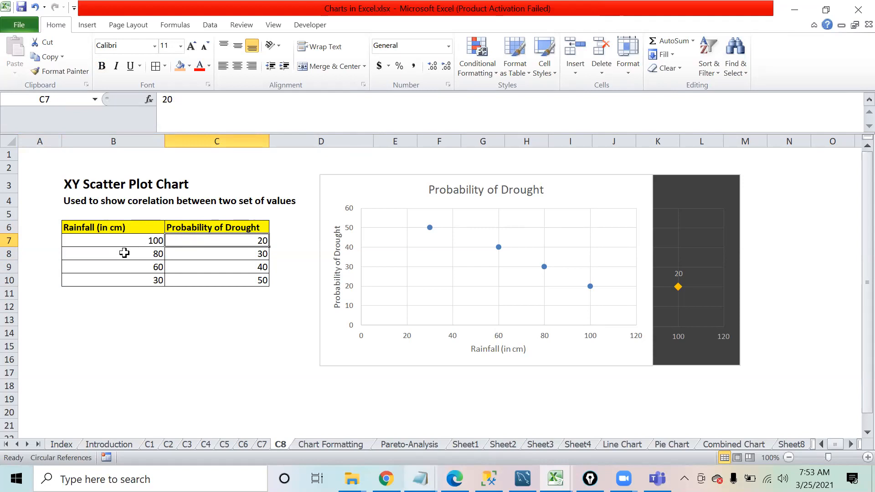
Return to sheet C7, undo the Actual series' change to a line, and select the Target and then Actual columns
{"action": "left_click", "coordinate": [260, 444]}
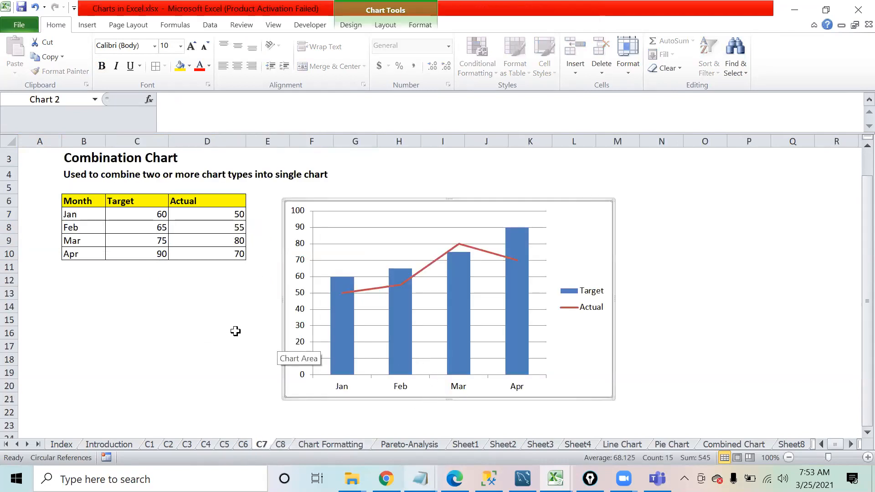
{"action": "key", "text": "ctrl+z"}
{"action": "left_click", "coordinate": [339, 348]}
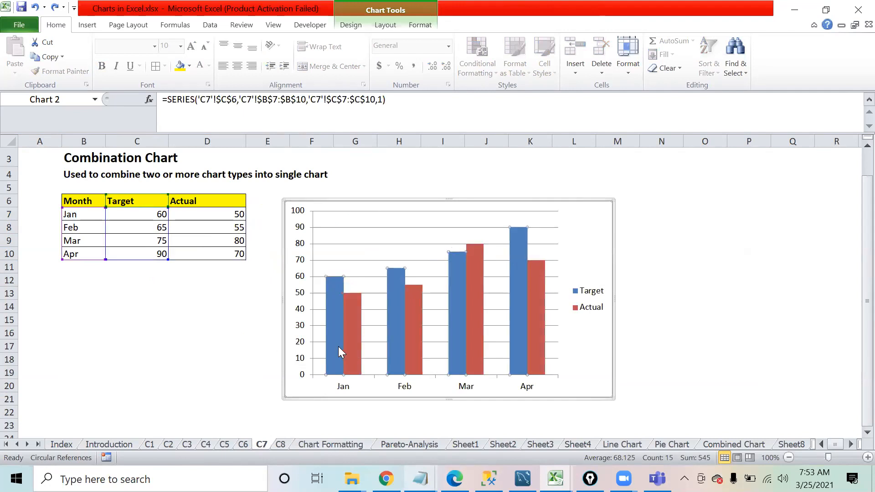
{"action": "left_click", "coordinate": [411, 333]}
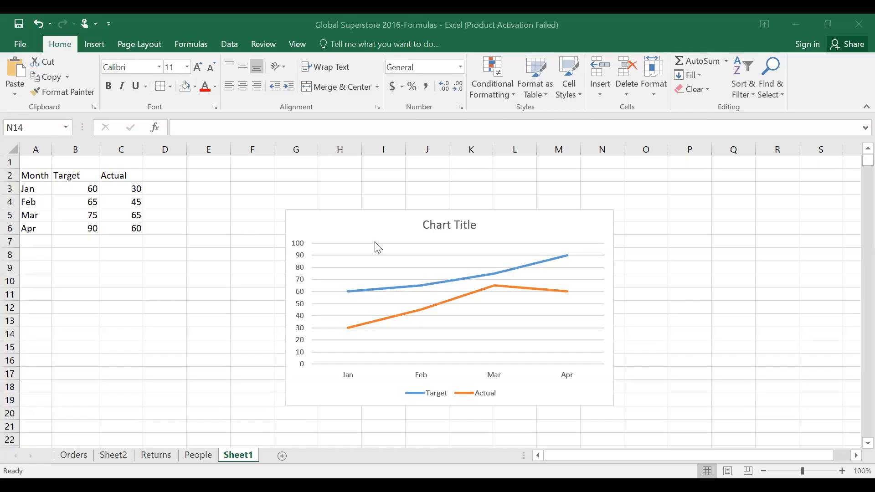
Undo the last chart type change on Sheet1 of the Global Superstore 2016-Formulas workbook and select cell D12
{"action": "left_click", "coordinate": [38, 24]}
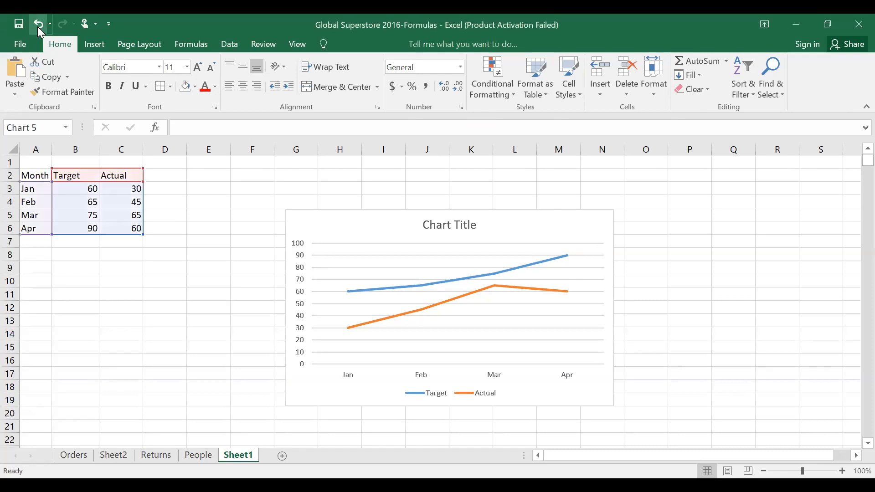
{"action": "left_click", "coordinate": [170, 304]}
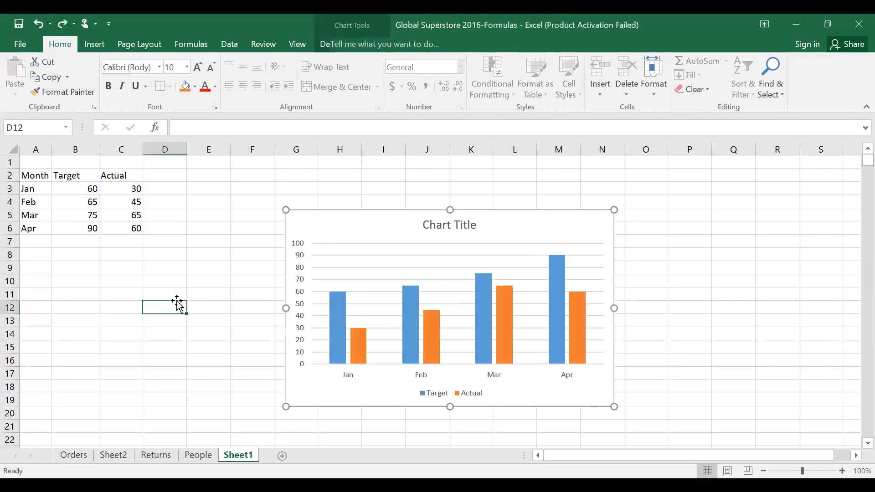
Try changing the whole Target and Actual column chart on Sheet1 to a basic line chart, and undo the change
{"action": "left_click", "coordinate": [344, 324]}
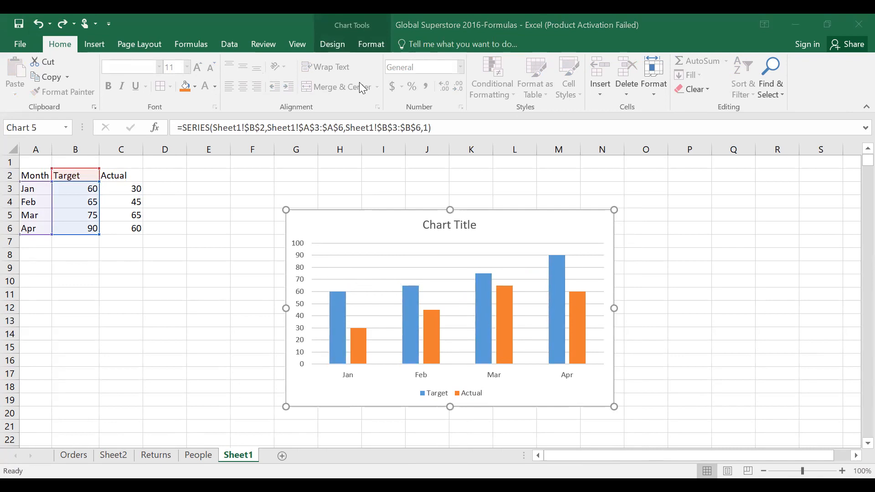
{"action": "left_click", "coordinate": [329, 45]}
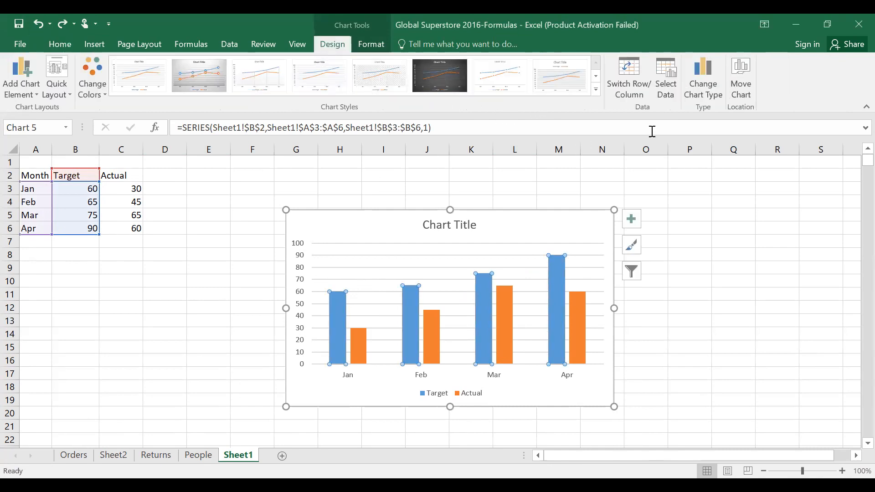
{"action": "left_click", "coordinate": [692, 92]}
{"action": "left_click", "coordinate": [267, 139]}
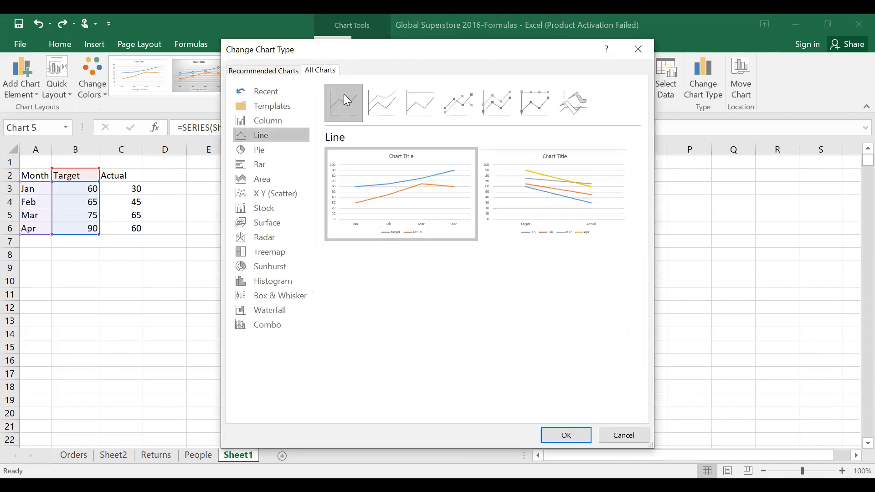
{"action": "mouse_move", "coordinate": [401, 188]}
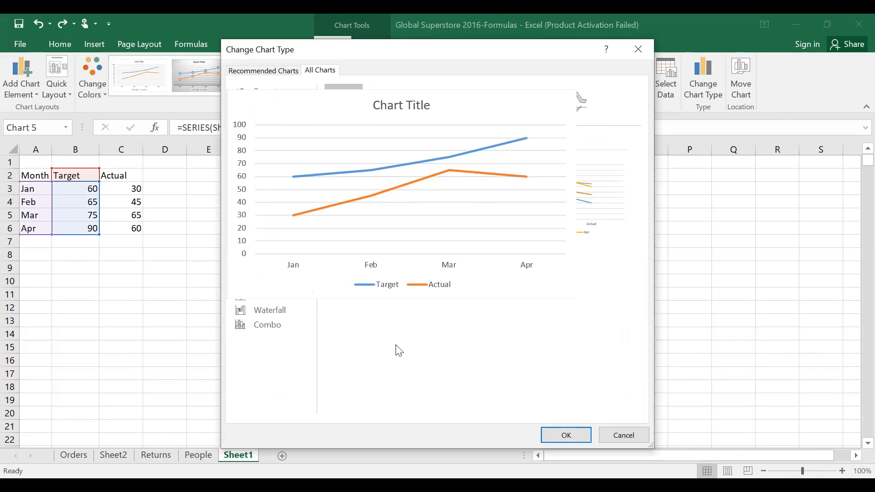
{"action": "left_click", "coordinate": [565, 438]}
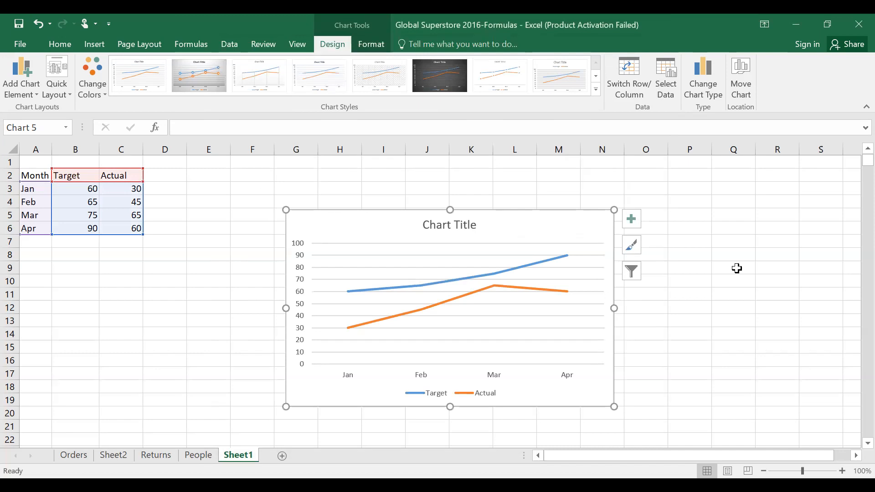
{"action": "left_click", "coordinate": [39, 25]}
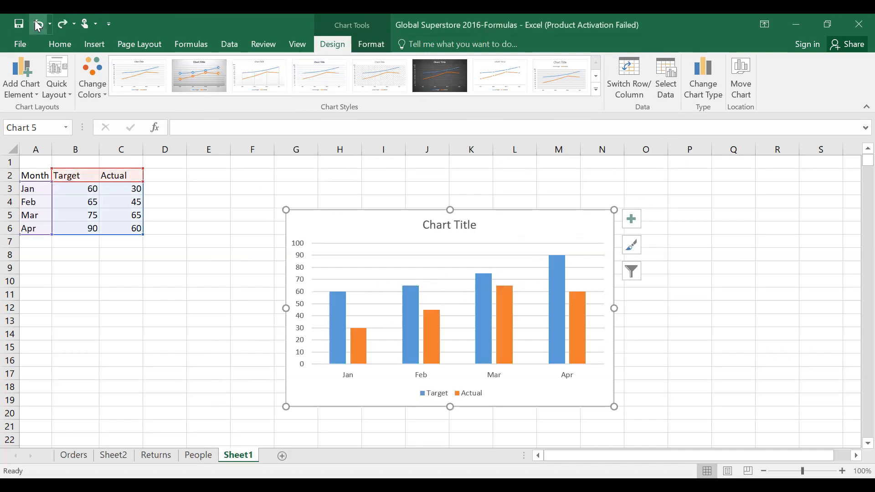
Convert the Sheet1 chart to a custom combination with Target as a Line and Actual as a Clustered Column
{"action": "left_click", "coordinate": [337, 311]}
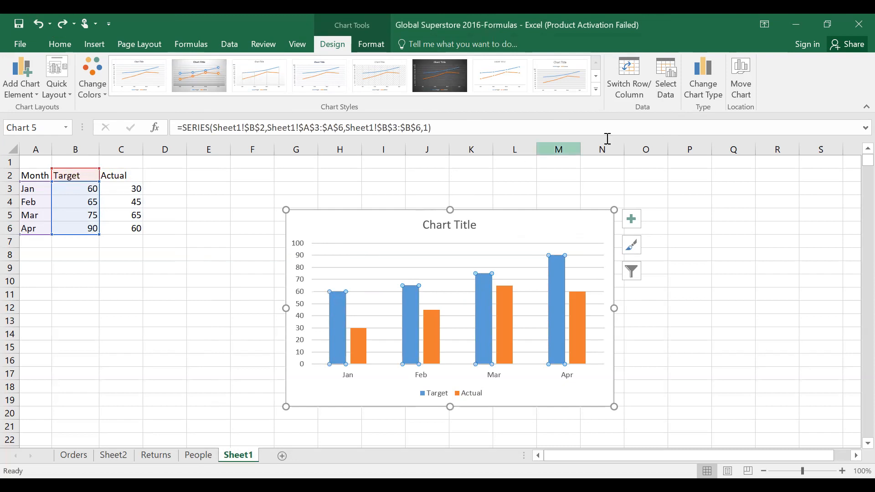
{"action": "left_click", "coordinate": [706, 90]}
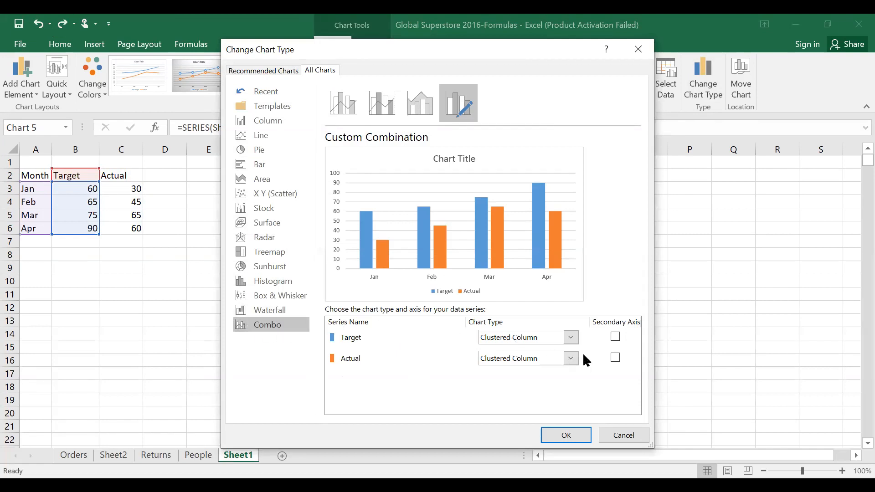
{"action": "left_click", "coordinate": [278, 135]}
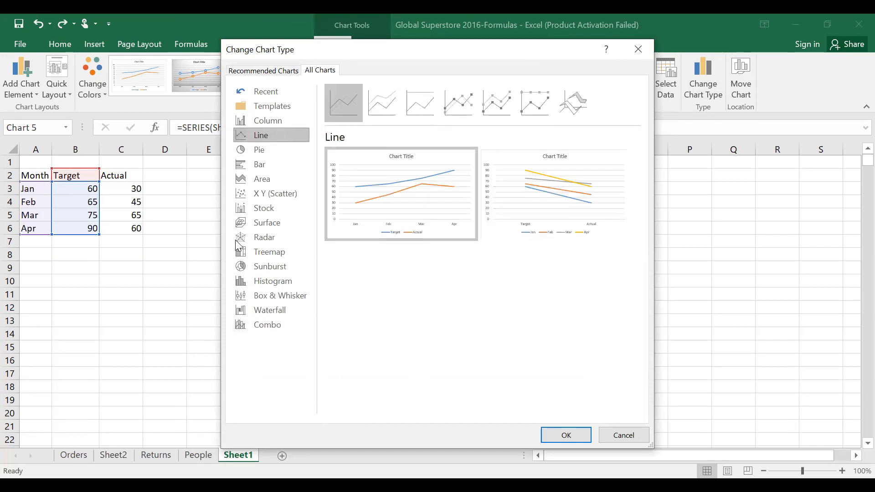
{"action": "left_click", "coordinate": [256, 324]}
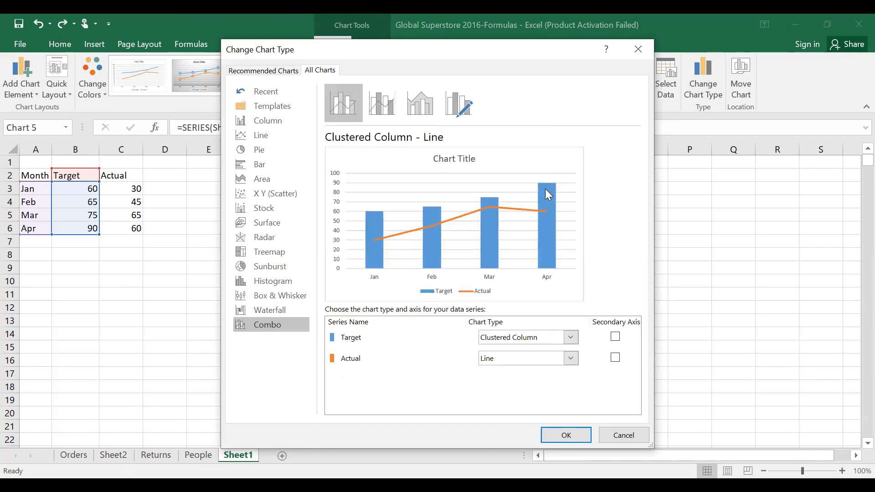
{"action": "left_click", "coordinate": [571, 358]}
{"action": "left_click", "coordinate": [497, 143]}
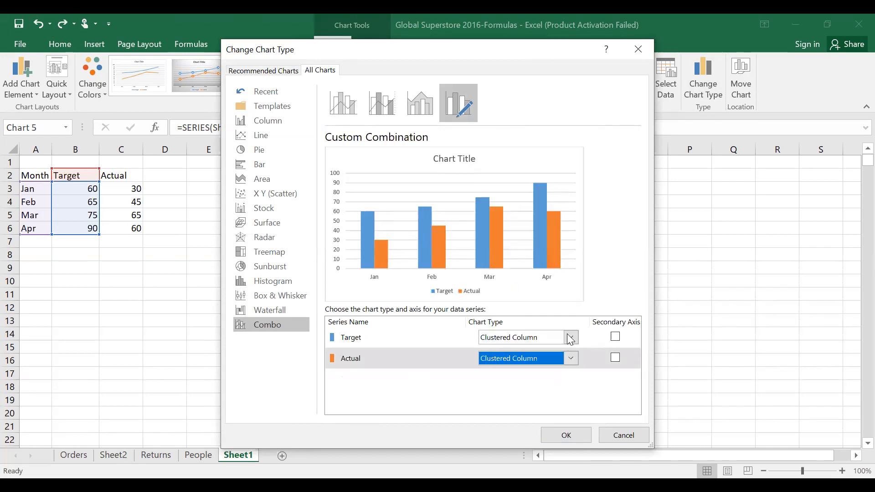
{"action": "left_click", "coordinate": [570, 337]}
{"action": "left_click", "coordinate": [498, 224]}
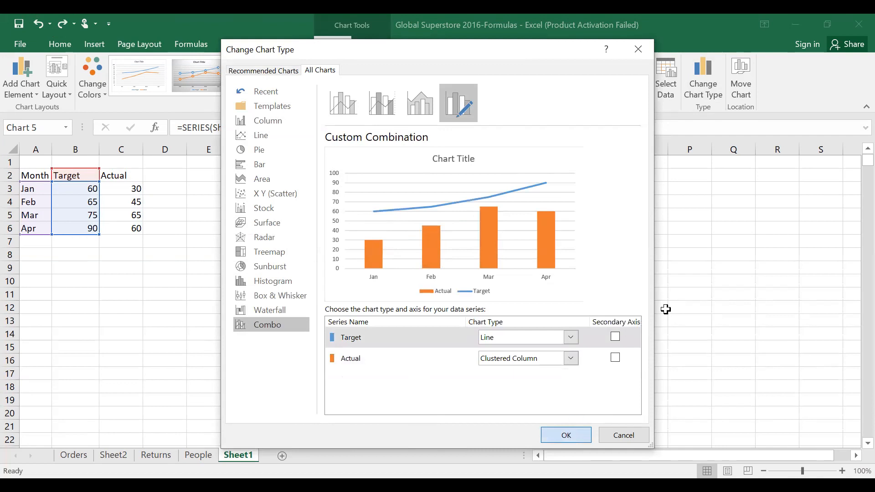
{"action": "key", "text": "Return"}
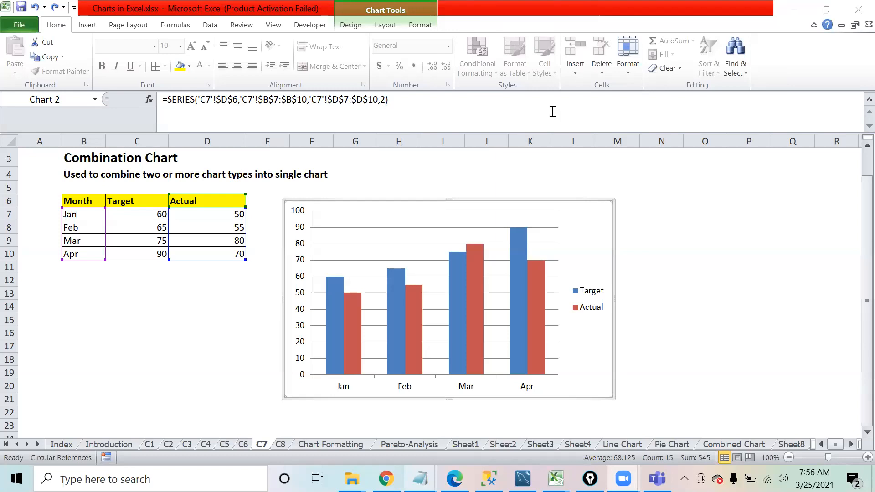
Open sheet C8 of Charts in Excel.xlsx and examine the Rainfall and Probability of Drought values beside the existing scatter chart
{"action": "left_click", "coordinate": [280, 445]}
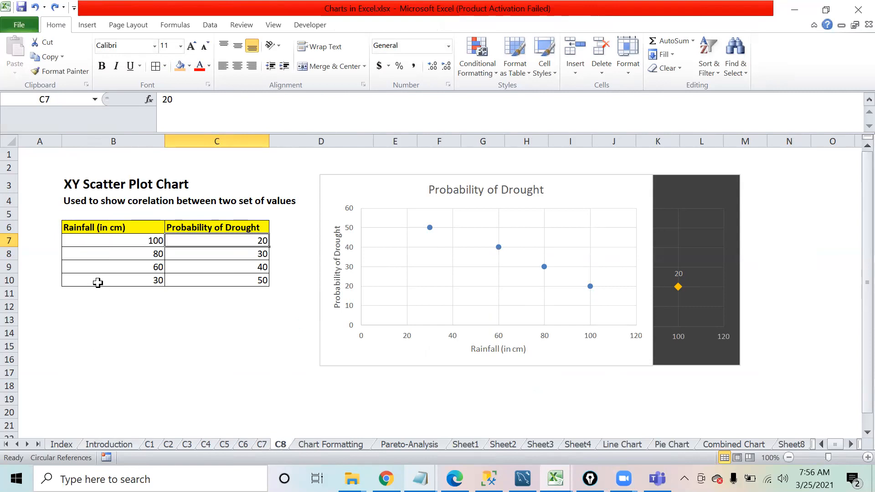
{"action": "left_click_drag", "start_coordinate": [104, 226], "coordinate": [128, 279]}
{"action": "left_click_drag", "start_coordinate": [190, 235], "coordinate": [203, 280]}
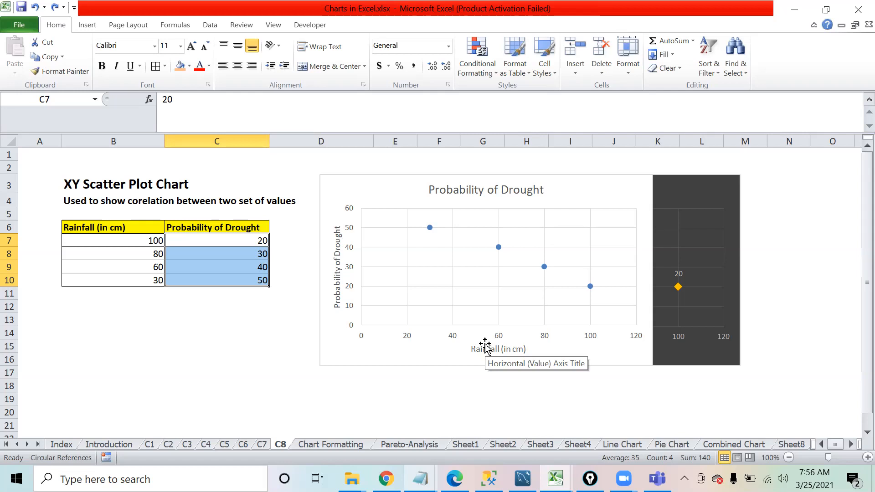
{"action": "left_click", "coordinate": [254, 325]}
Insert a markers-only scatter chart from the Rainfall and Probability of Drought table B6:C10, and place it over the existing charts
{"action": "left_click_drag", "start_coordinate": [105, 228], "coordinate": [198, 279]}
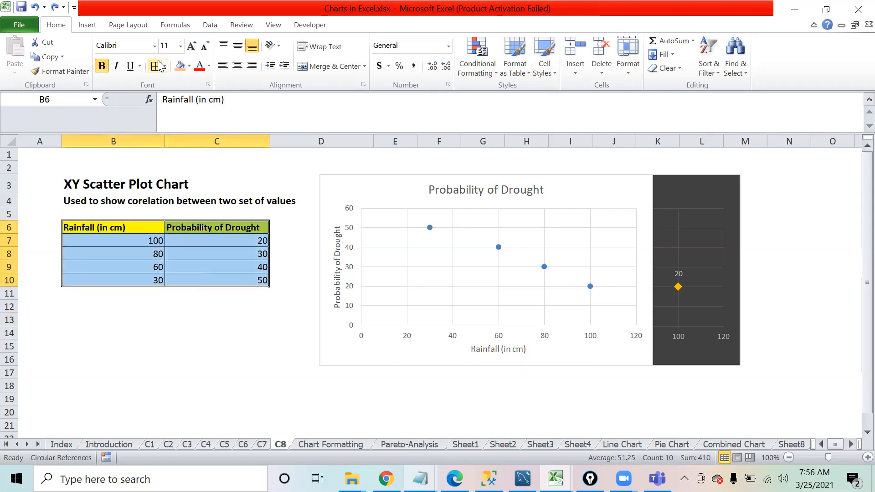
{"action": "left_click", "coordinate": [88, 25]}
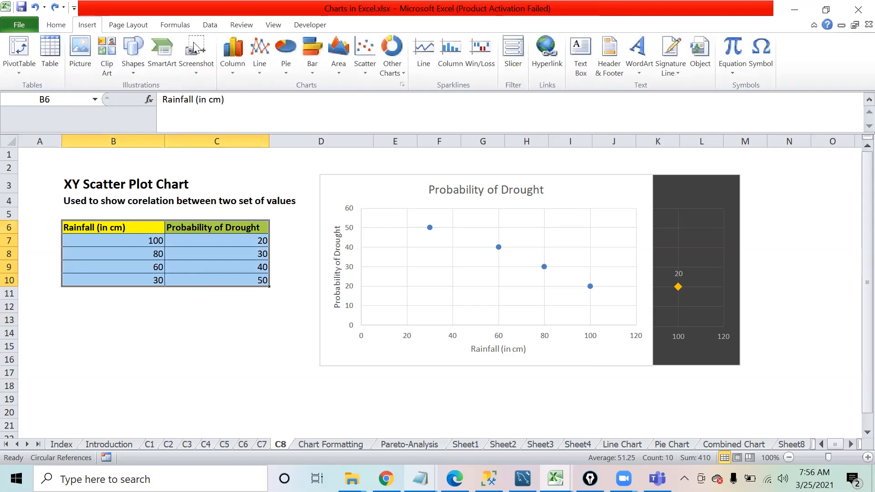
{"action": "left_click", "coordinate": [363, 68]}
{"action": "left_click", "coordinate": [365, 98]}
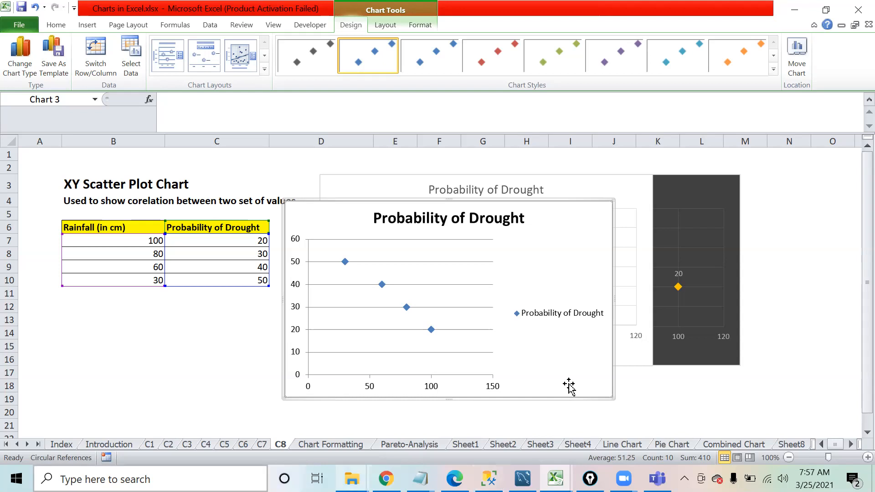
{"action": "left_click_drag", "start_coordinate": [615, 200], "coordinate": [722, 189]}
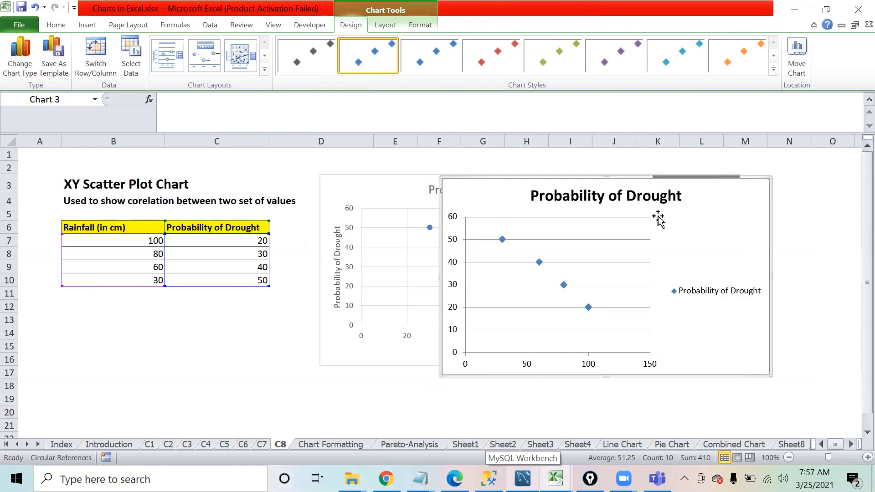
Set the new scatter chart's alt text title to "Rainfall" in its chart area formatting
{"action": "right_click", "coordinate": [551, 365]}
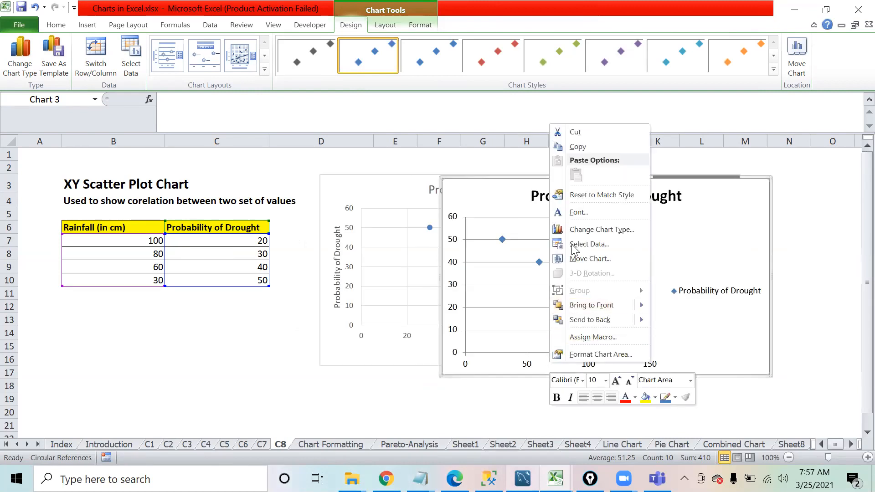
{"action": "key", "text": "Escape"}
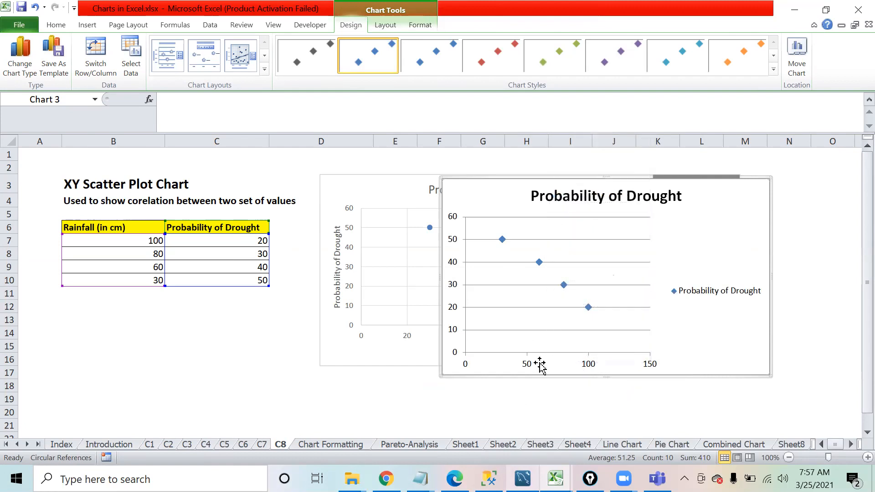
{"action": "double_click", "coordinate": [509, 356]}
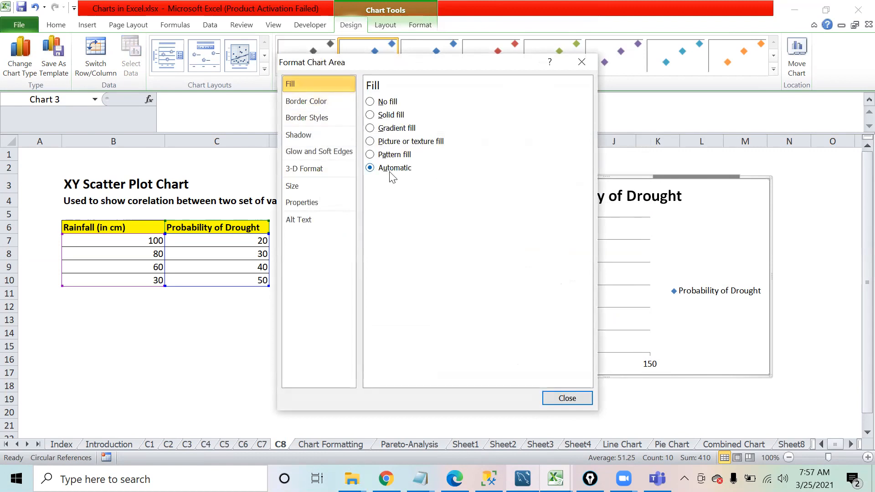
{"action": "left_click", "coordinate": [294, 219]}
{"action": "left_click", "coordinate": [389, 116]}
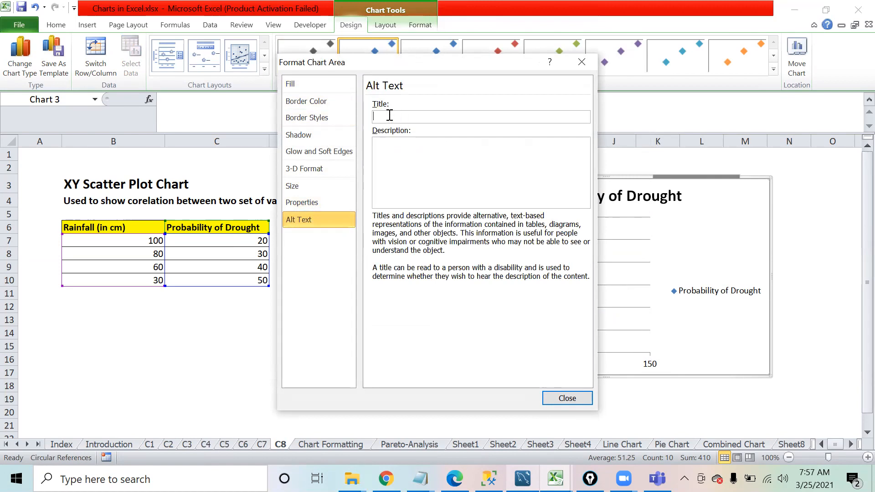
{"action": "type", "text": "Rainfall"}
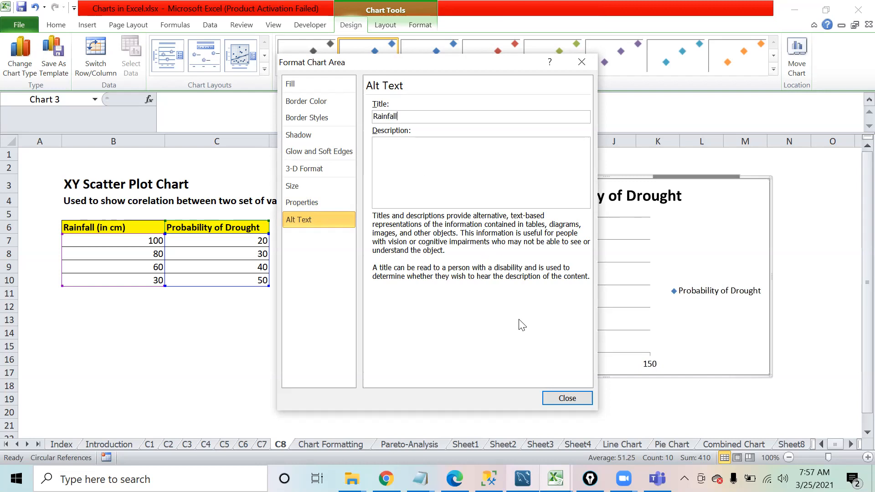
{"action": "left_click", "coordinate": [567, 398]}
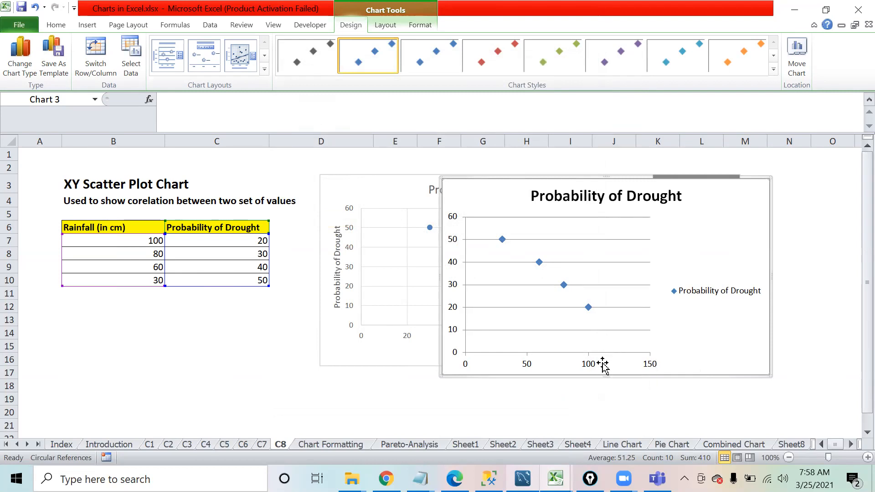
Add a primary horizontal axis title below the scatter chart's axis with the text "Rainfall in cm"
{"action": "left_click", "coordinate": [385, 25]}
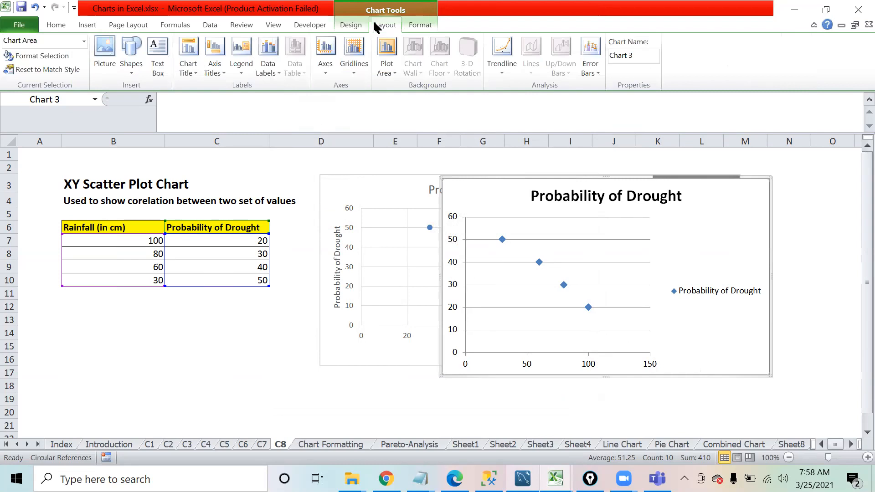
{"action": "left_click", "coordinate": [211, 69]}
{"action": "mouse_move", "coordinate": [235, 89]}
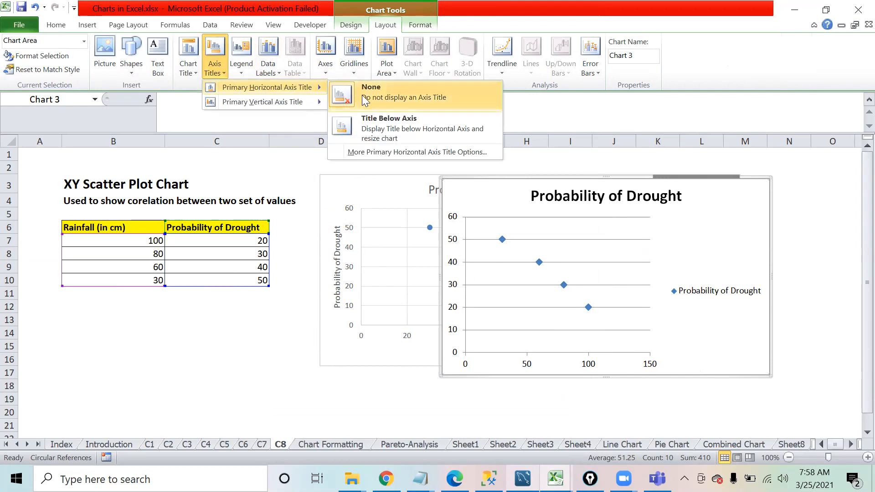
{"action": "left_click", "coordinate": [409, 124]}
{"action": "triple_click", "coordinate": [556, 359]}
{"action": "type", "text": "Rainfall in"}
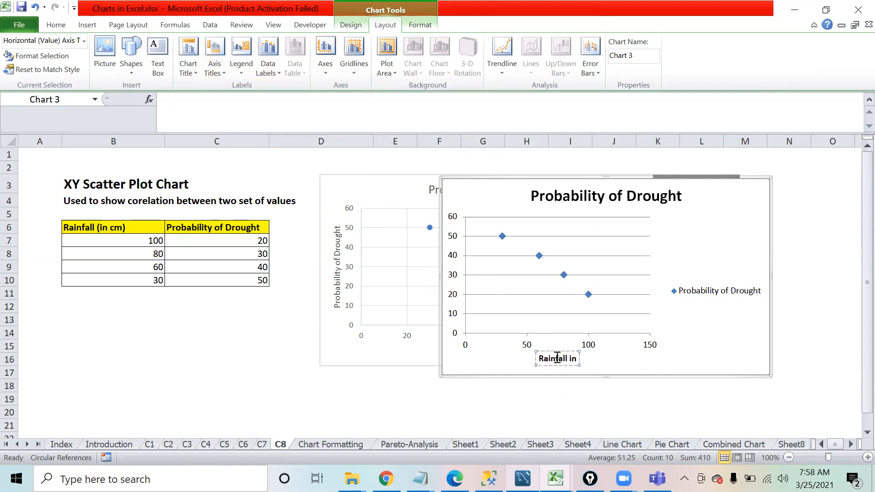
{"action": "type", "text": " cm"}
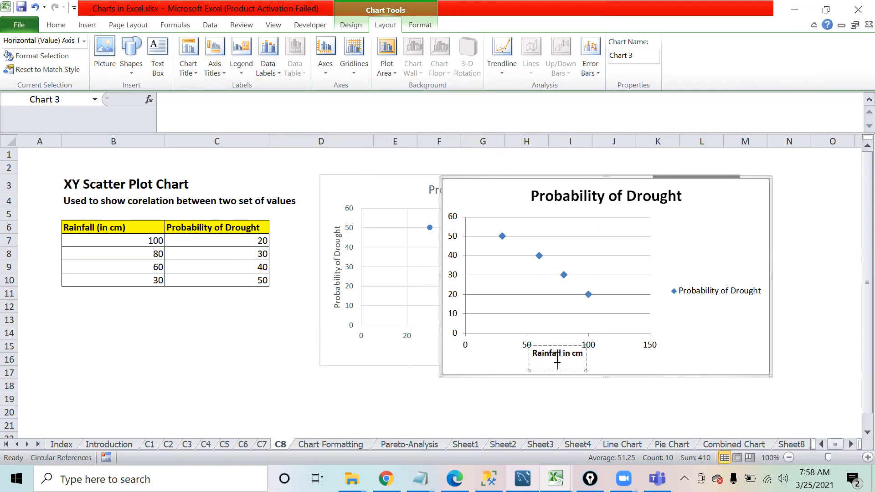
{"action": "left_click", "coordinate": [674, 412]}
Add a primary vertical axis title to the new scatter chart, trying the Horizontal Title layout and switching it to Vertical Title
{"action": "left_click", "coordinate": [454, 277]}
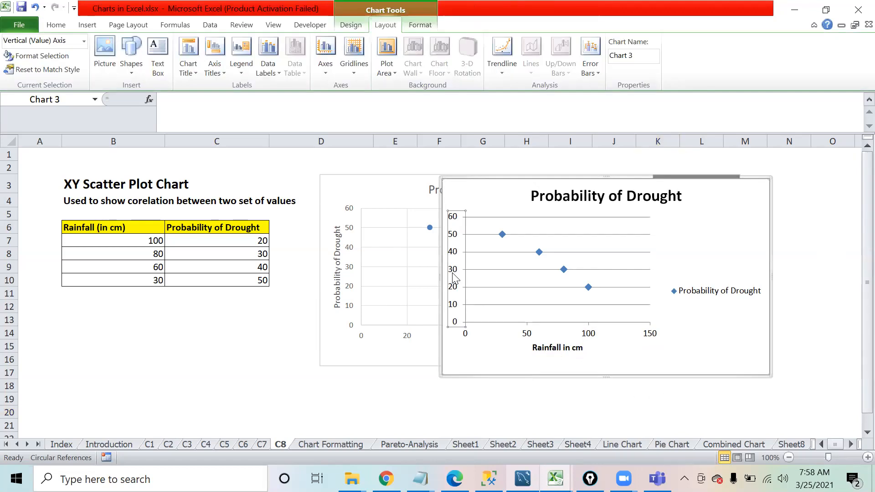
{"action": "left_click", "coordinate": [213, 70]}
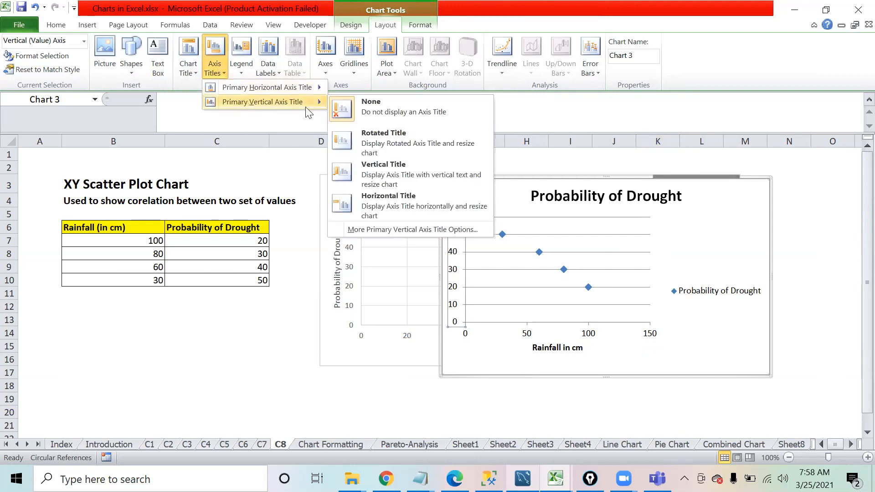
{"action": "left_click", "coordinate": [393, 199]}
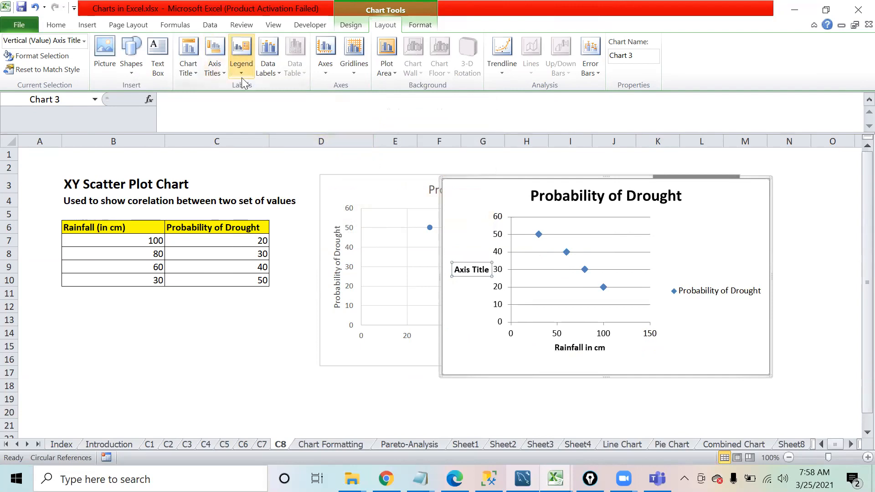
{"action": "left_click", "coordinate": [214, 67]}
{"action": "mouse_move", "coordinate": [269, 104]}
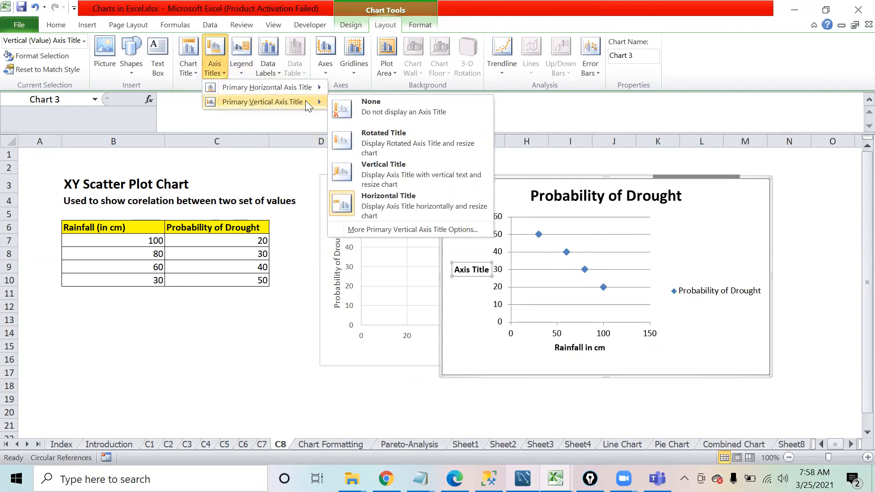
{"action": "left_click", "coordinate": [372, 172]}
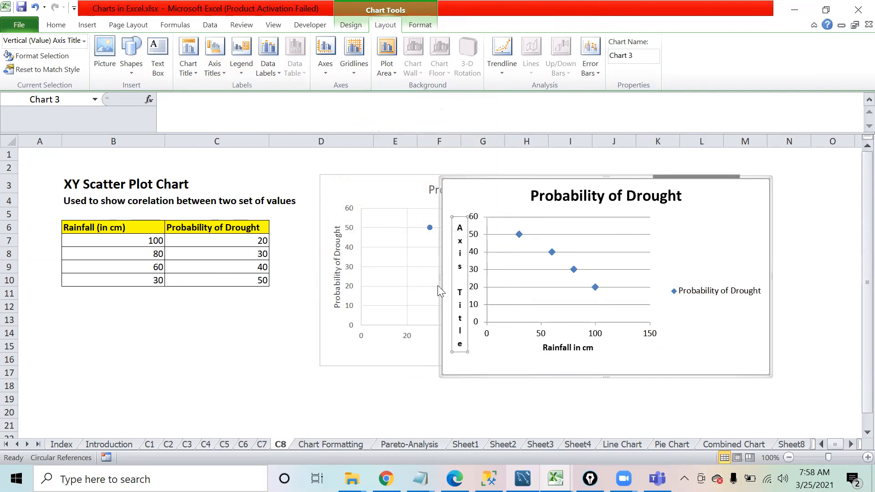
Replace the vertical axis title's placeholder text with "Probability of drought"
{"action": "left_click", "coordinate": [459, 257]}
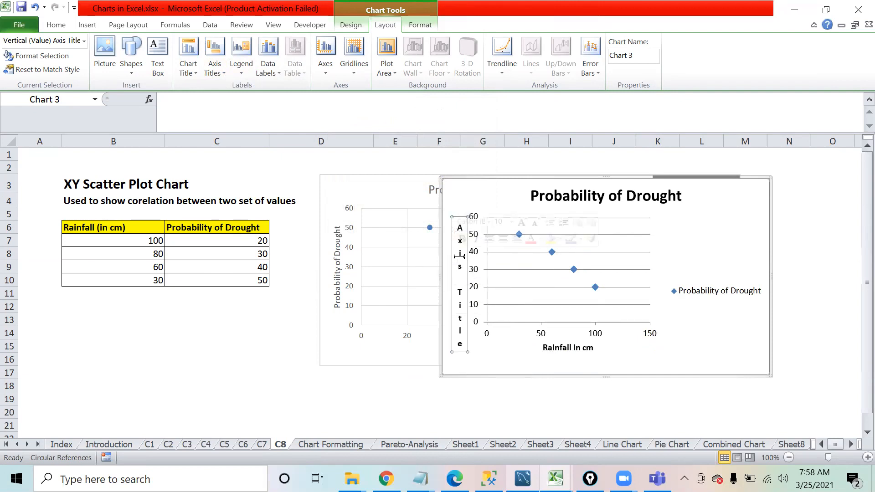
{"action": "triple_click", "coordinate": [459, 256]}
{"action": "type", "text": "Probability"}
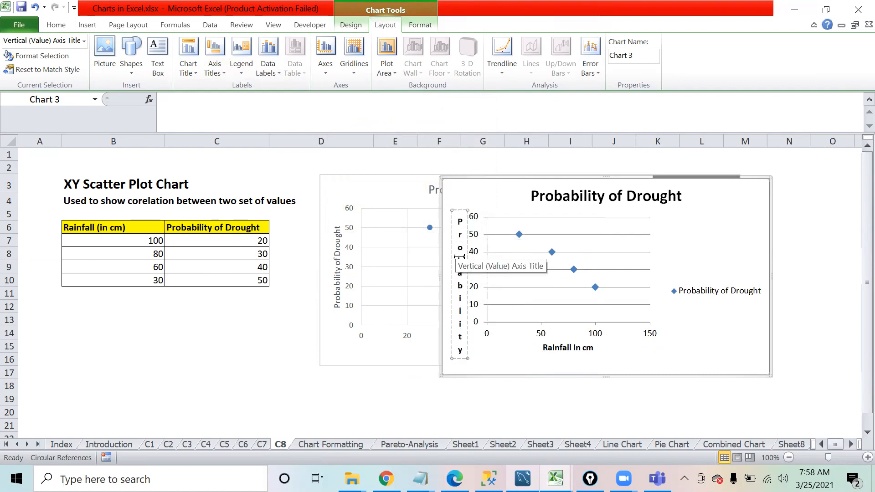
{"action": "type", "text": " of drought"}
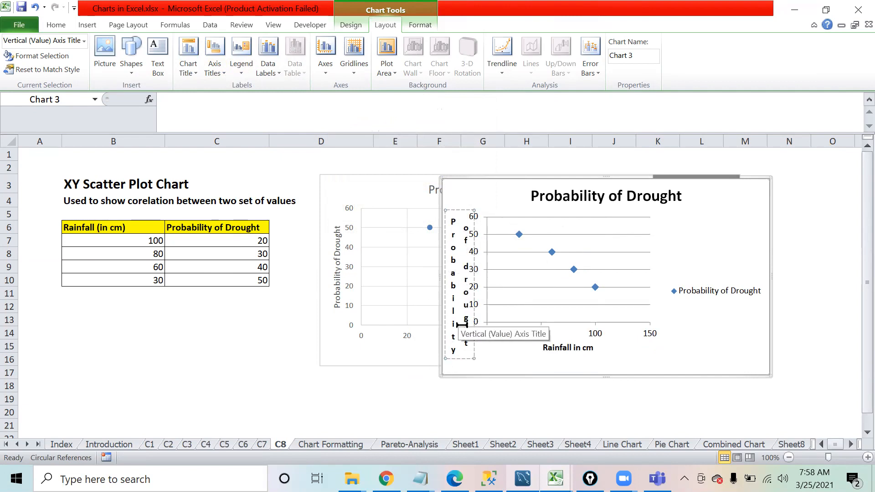
Change the scatter chart's primary vertical axis title to the Rotated Title layout and deselect the chart
{"action": "left_click", "coordinate": [214, 72]}
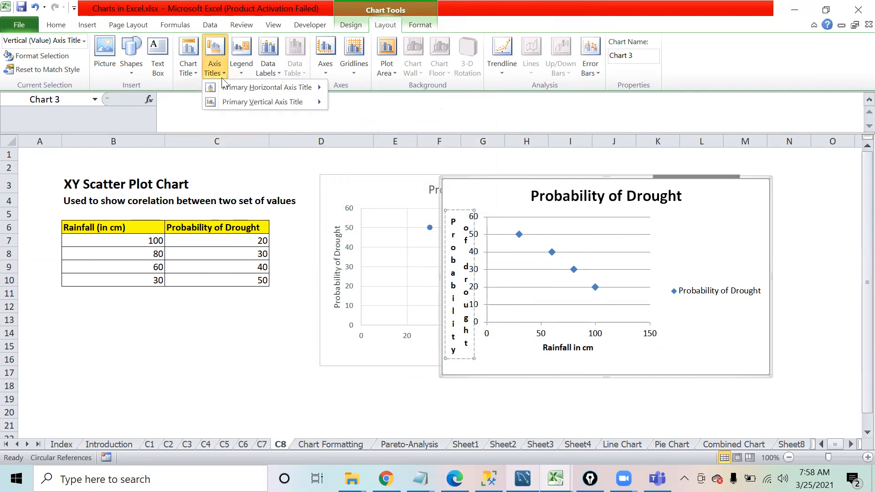
{"action": "mouse_move", "coordinate": [257, 102]}
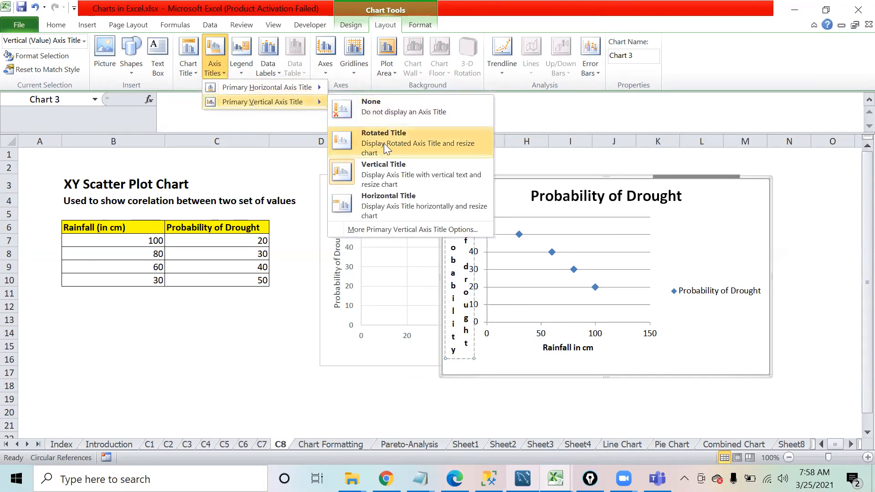
{"action": "left_click", "coordinate": [385, 146]}
{"action": "left_click", "coordinate": [270, 373]}
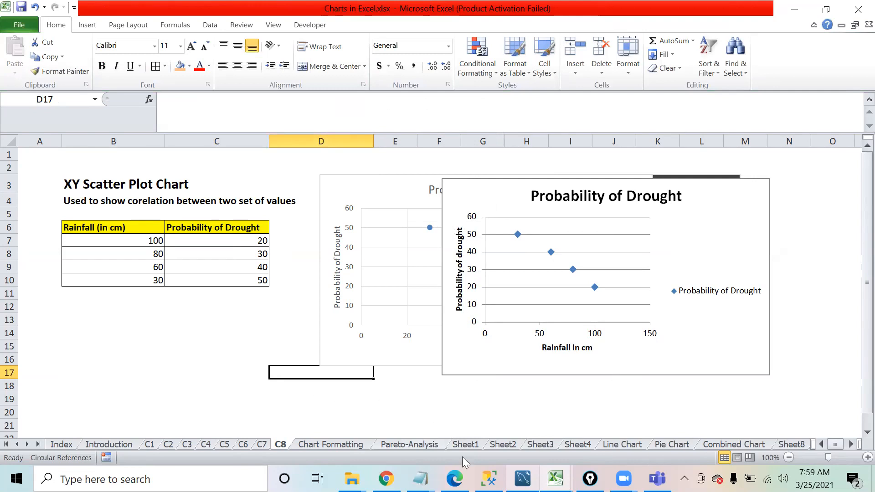
{"action": "left_click", "coordinate": [251, 333]}
{"action": "left_click", "coordinate": [381, 397]}
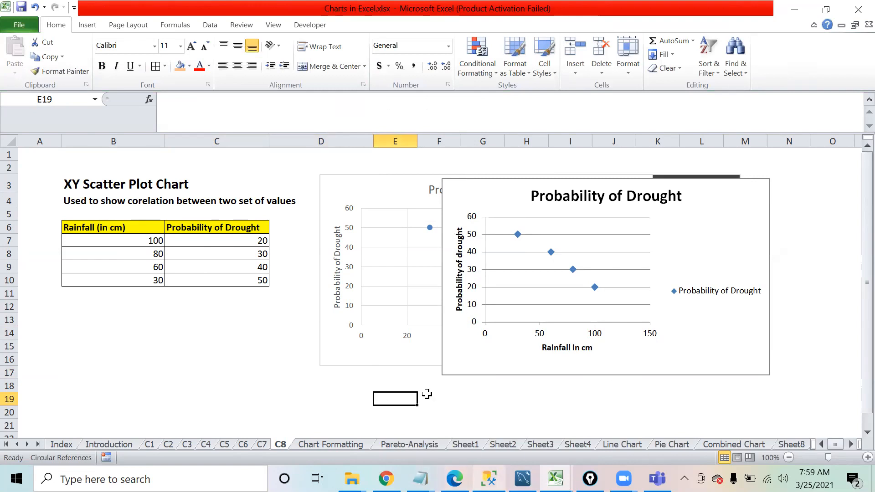
Move the new scatter chart over the light chart beside the table, and delete the dark-background scatter chart
{"action": "left_click_drag", "start_coordinate": [734, 360], "coordinate": [611, 360]}
{"action": "left_click", "coordinate": [716, 368]}
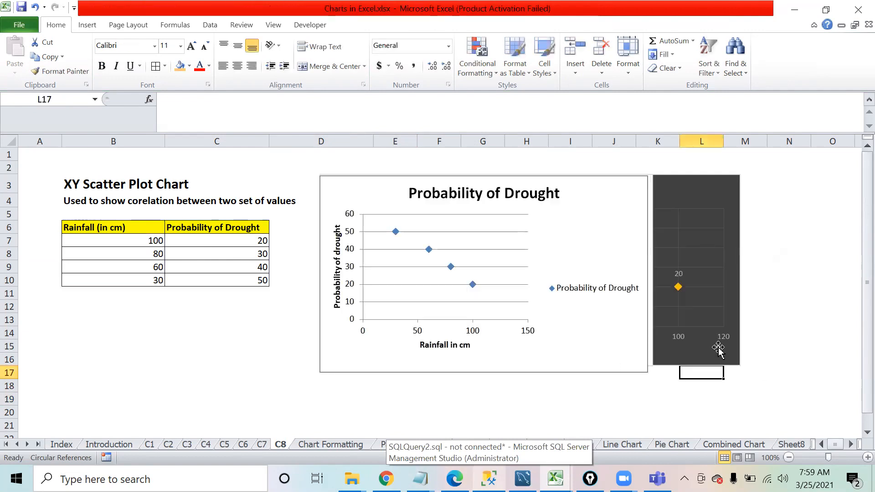
{"action": "left_click", "coordinate": [718, 348]}
{"action": "key", "text": "Delete"}
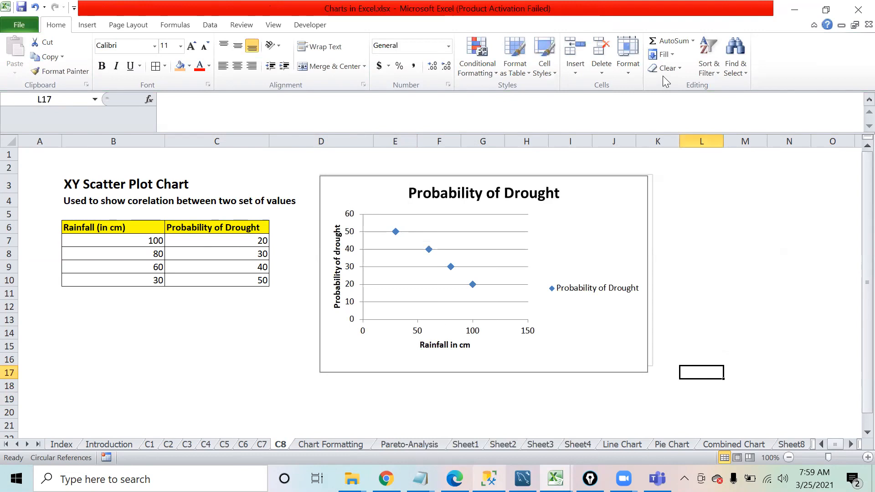